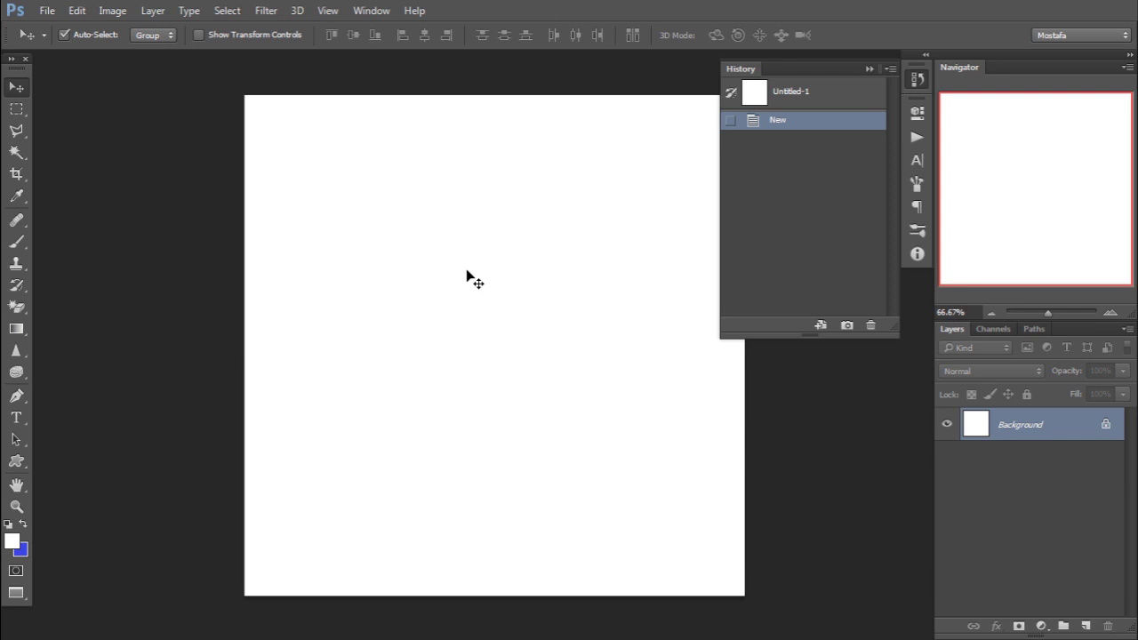
Select the Gradient Tool in the toolbar
click(14, 332)
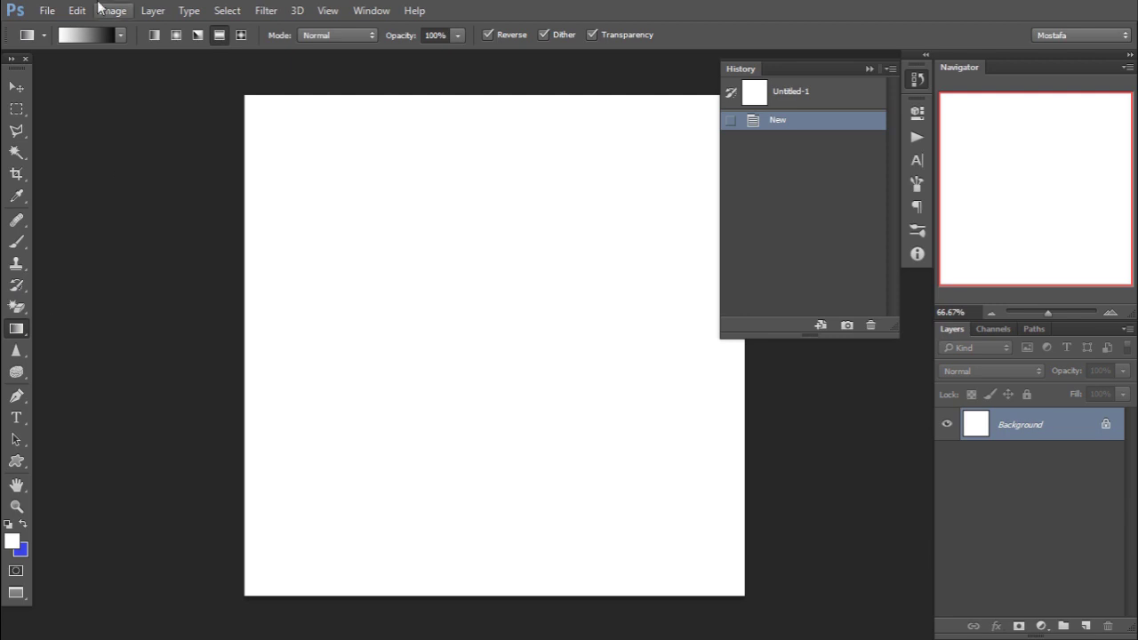
Open the Gradient Editor on the black-to-white gradient, previewing and cancelling the Load and Save dialogs
click(90, 34)
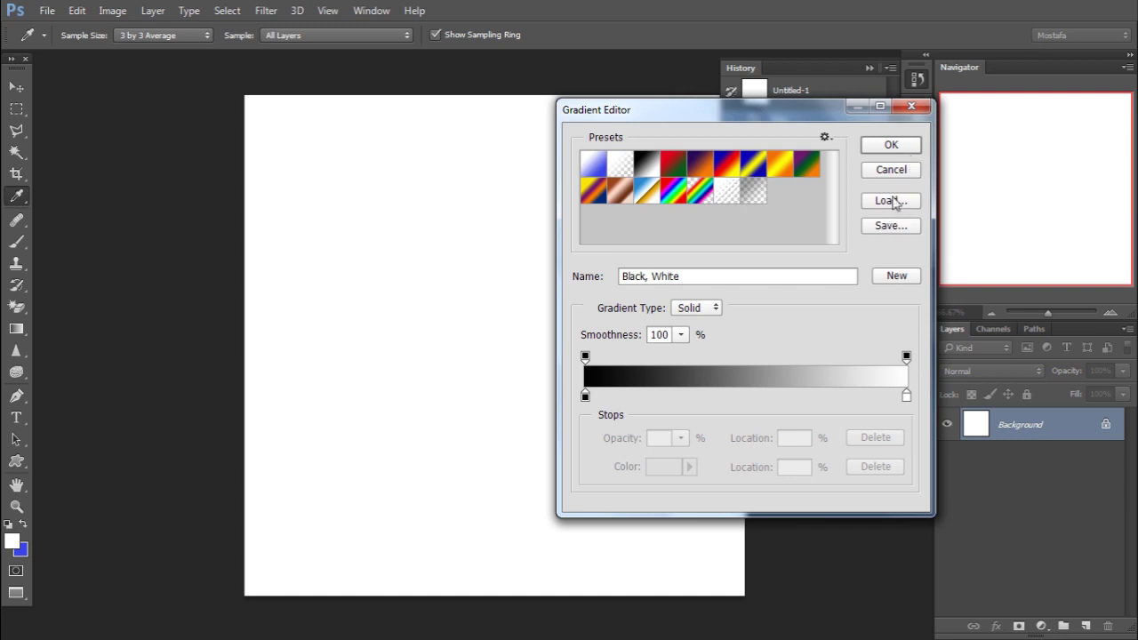
click(889, 201)
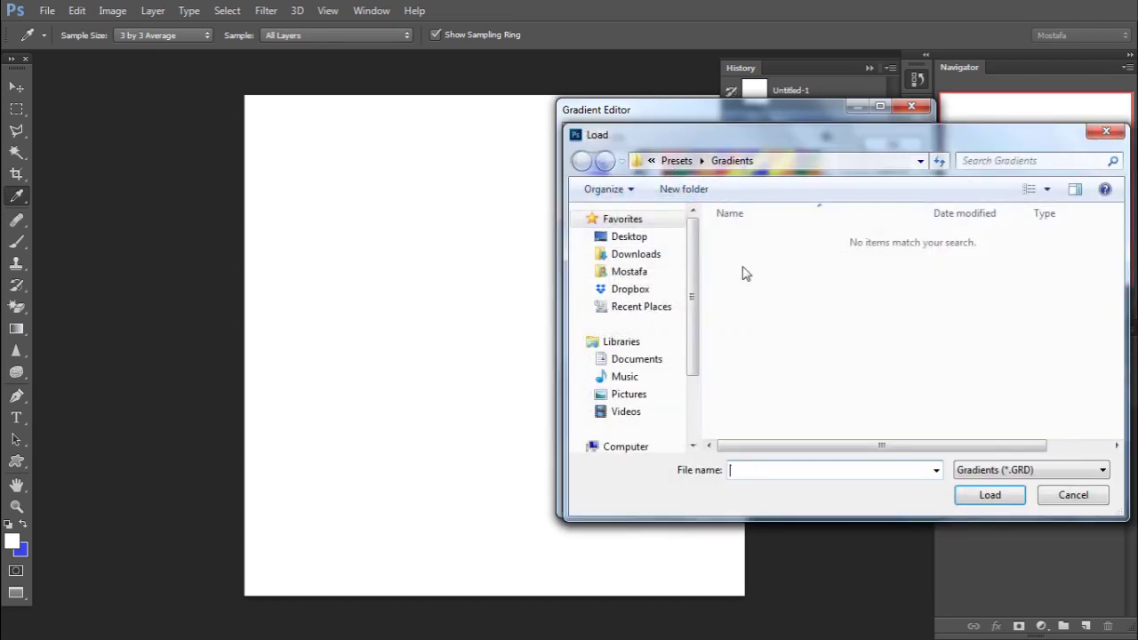
click(1071, 495)
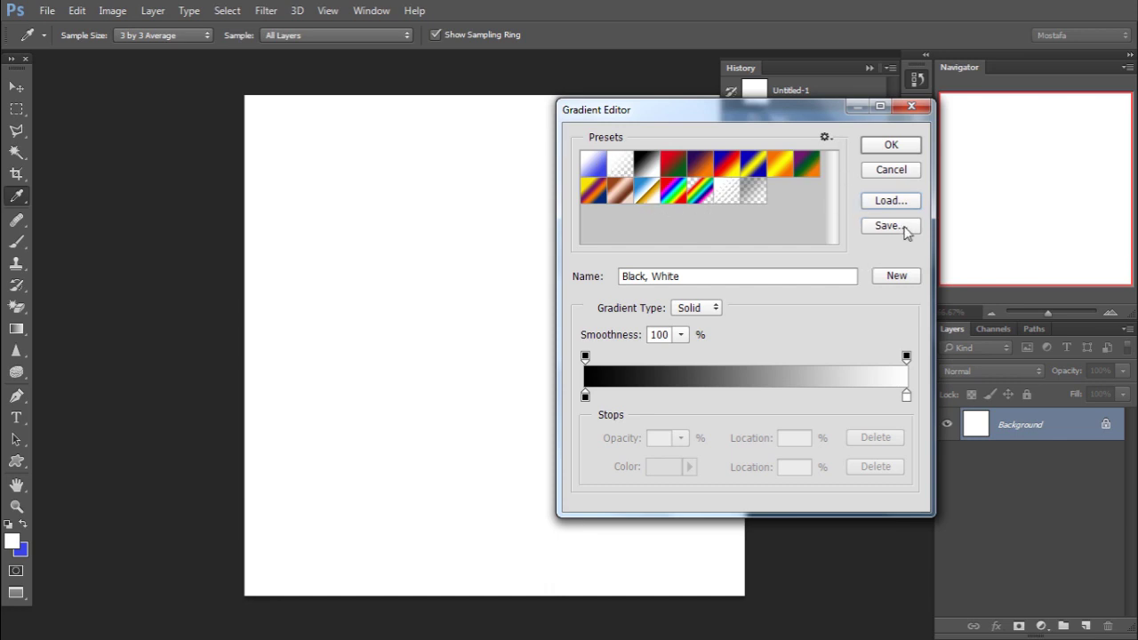
click(904, 230)
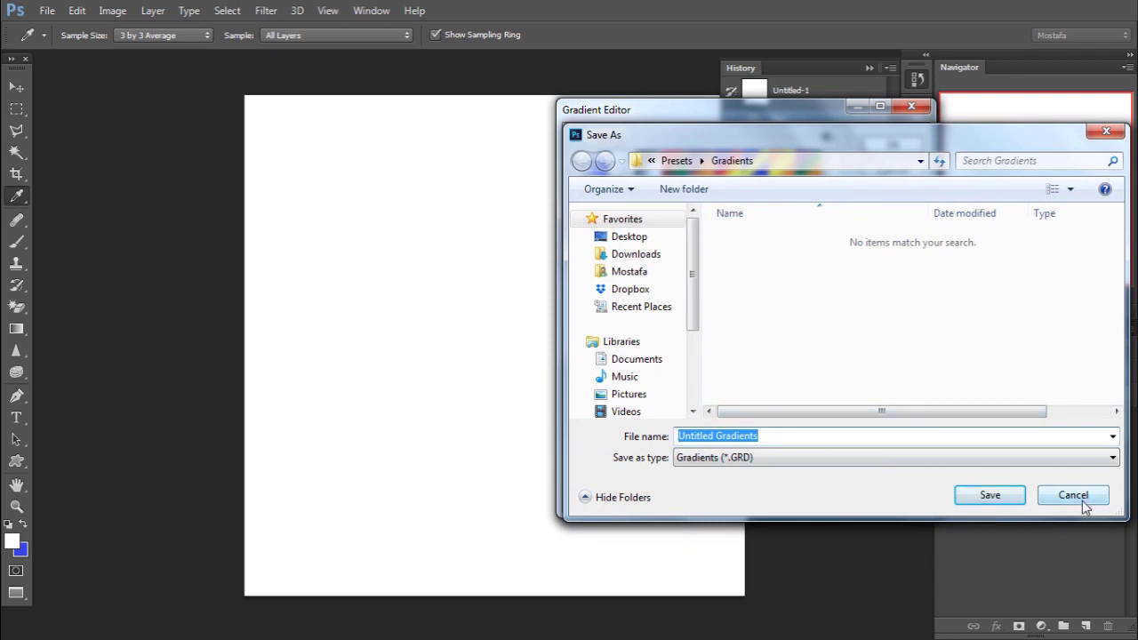
click(1082, 498)
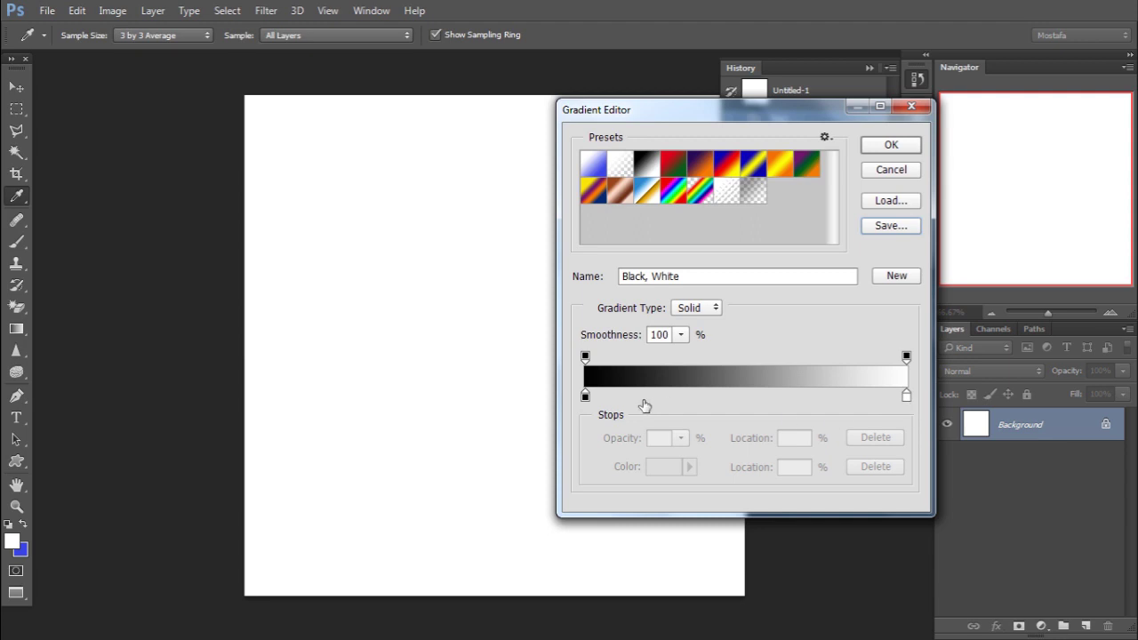
Make the left colour stop blue and the right colour stop red
click(585, 395)
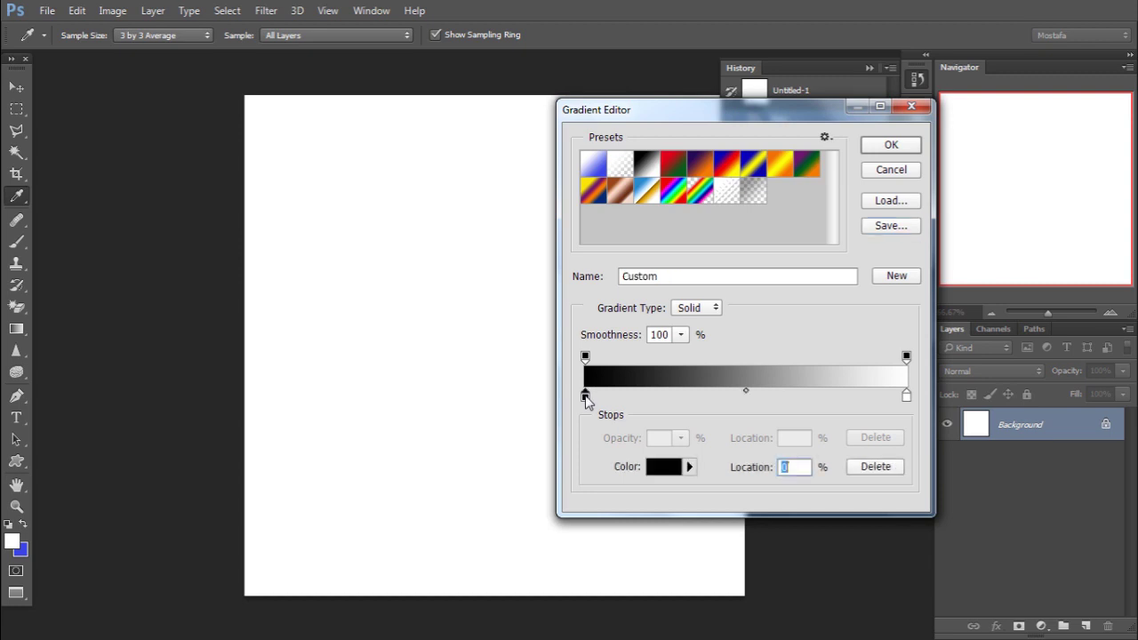
click(657, 467)
click(791, 158)
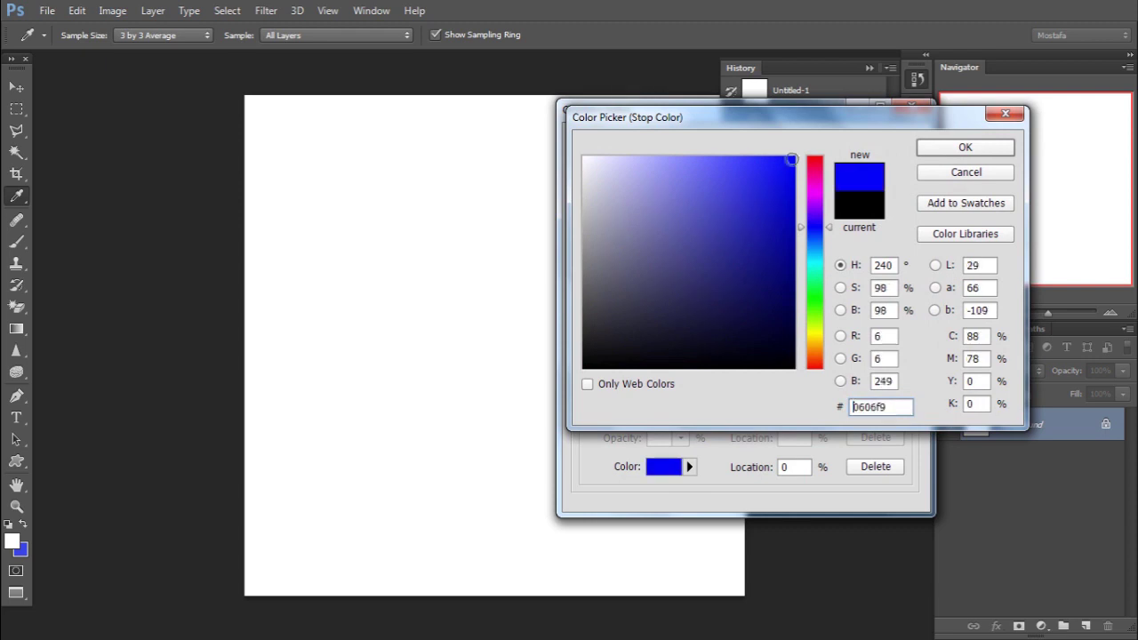
click(984, 147)
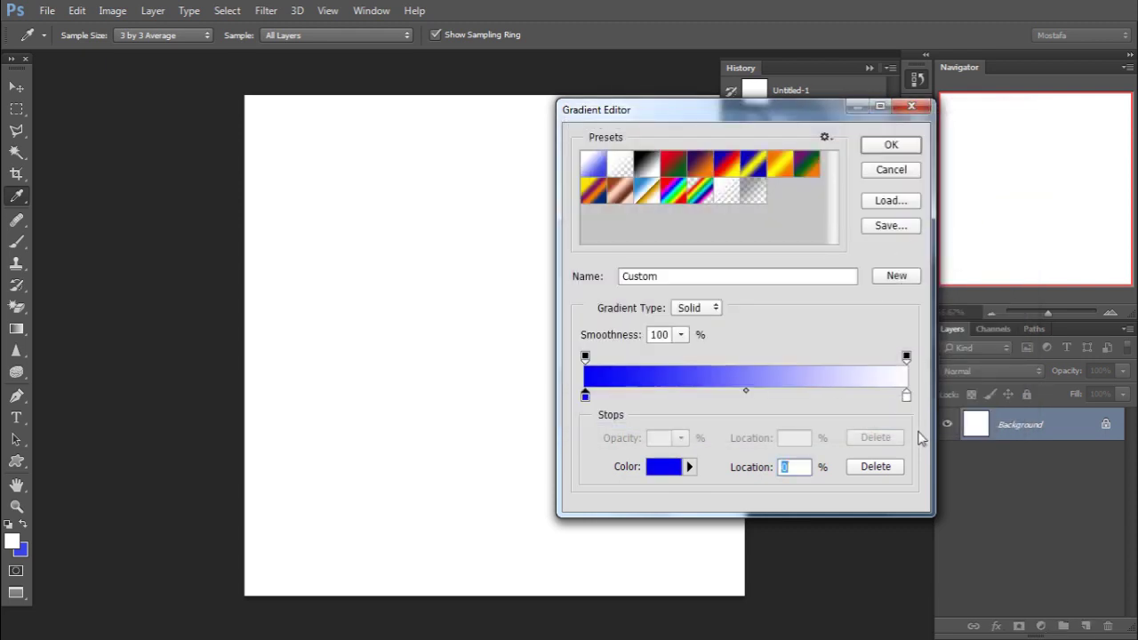
click(906, 396)
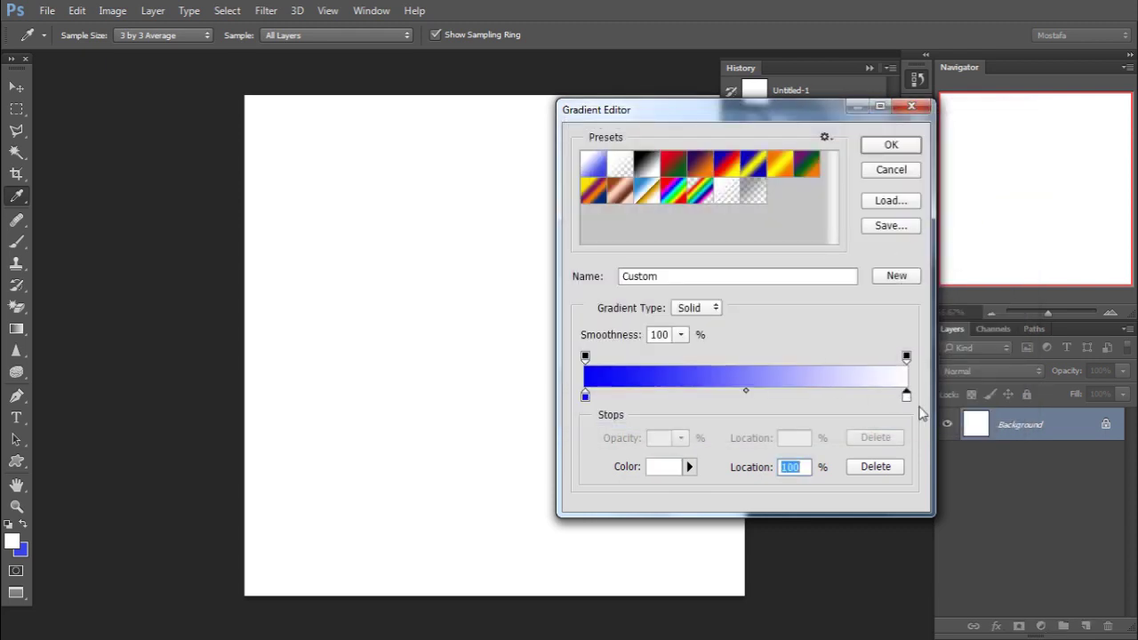
click(673, 468)
click(650, 159)
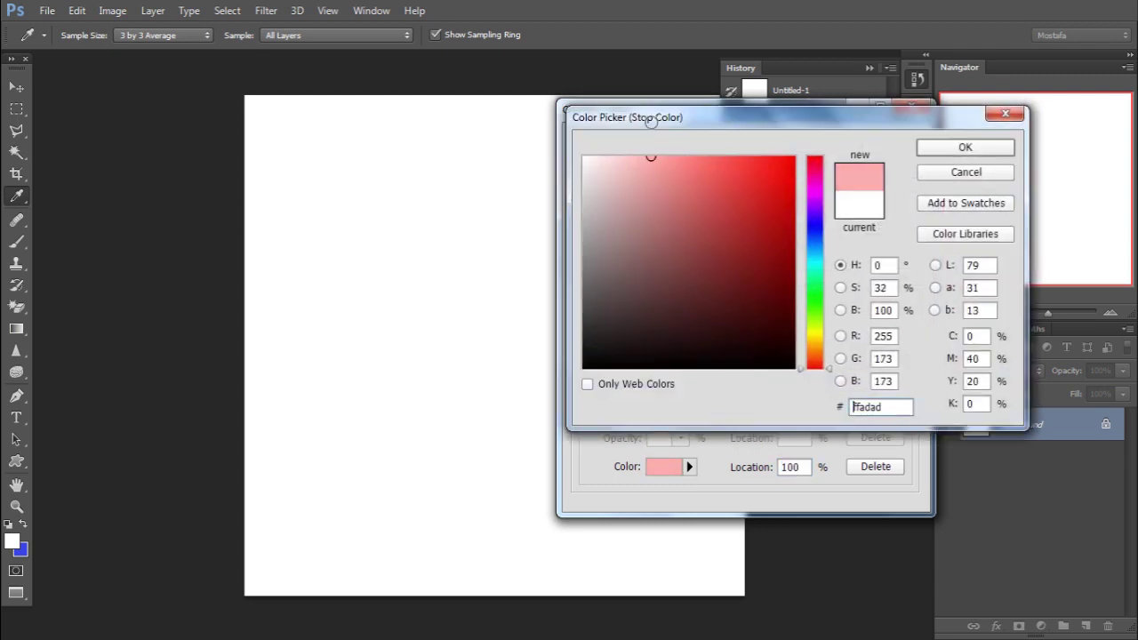
click(794, 158)
click(962, 145)
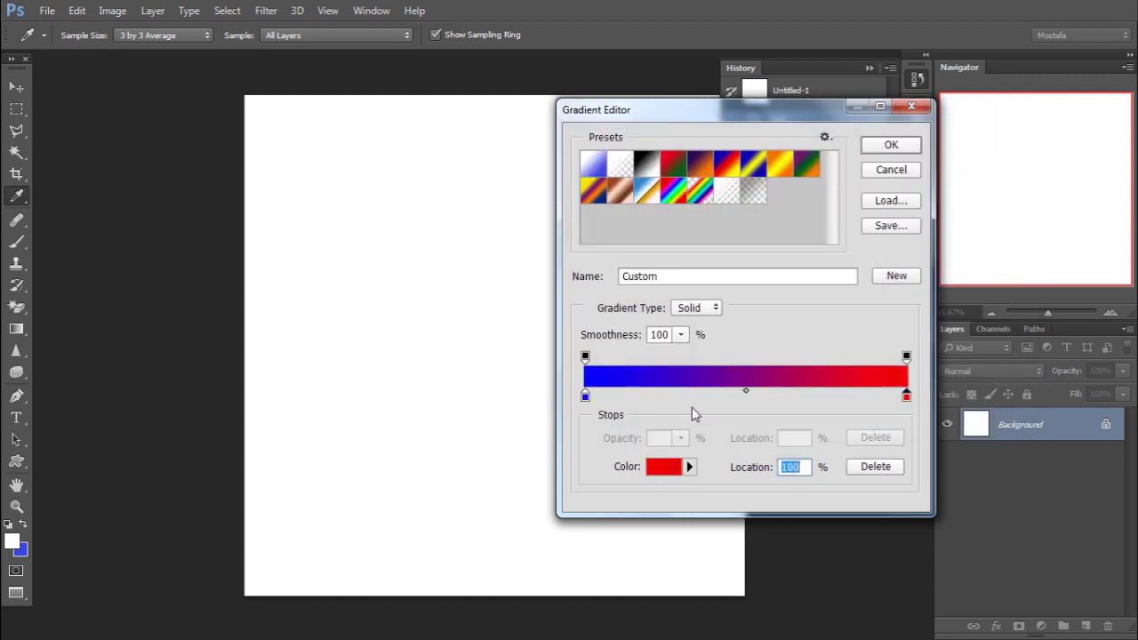
Drag the blue-red midpoint toward red, then set its Location back to 50
click(746, 391)
mouse_move(746, 392)
mouse_down()
mouse_move(863, 389)
mouse_move(604, 401)
mouse_move(881, 385)
mouse_move(617, 389)
mouse_move(665, 389)
mouse_up()
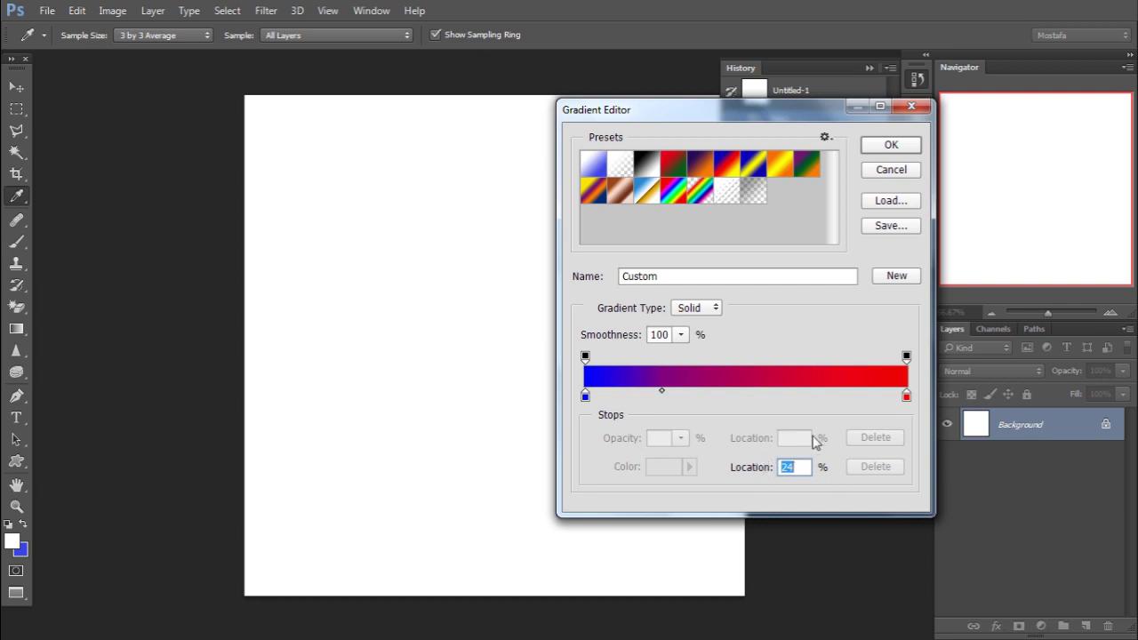
text(50)
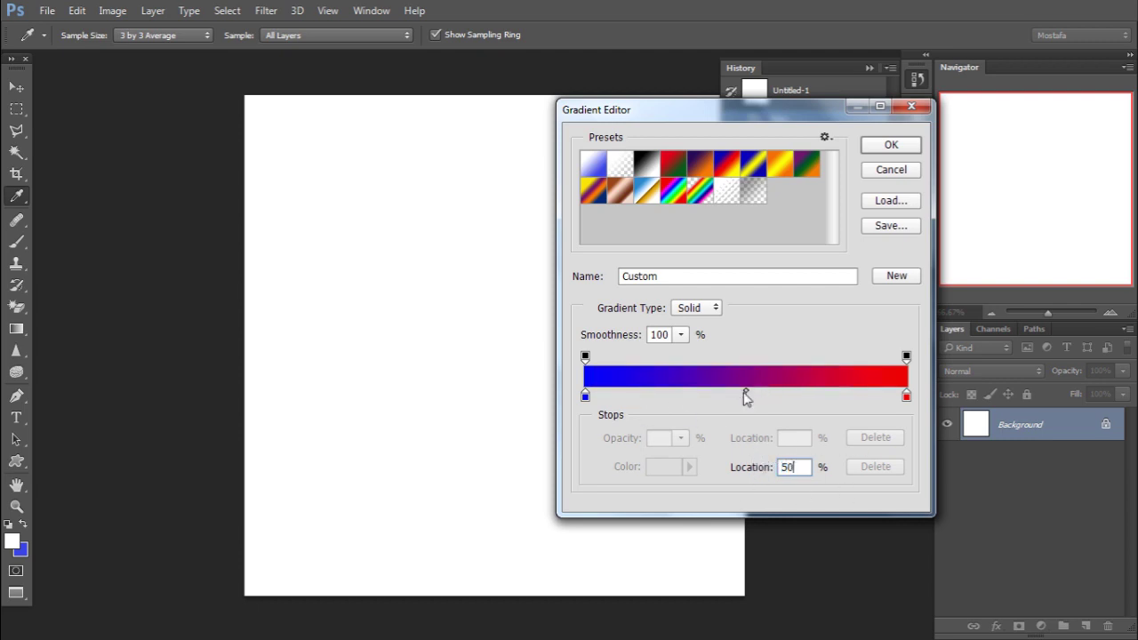
mouse_move(750, 394)
mouse_down()
mouse_move(832, 388)
mouse_move(655, 394)
mouse_move(628, 410)
mouse_up()
text(50)
key(Return)
click(585, 356)
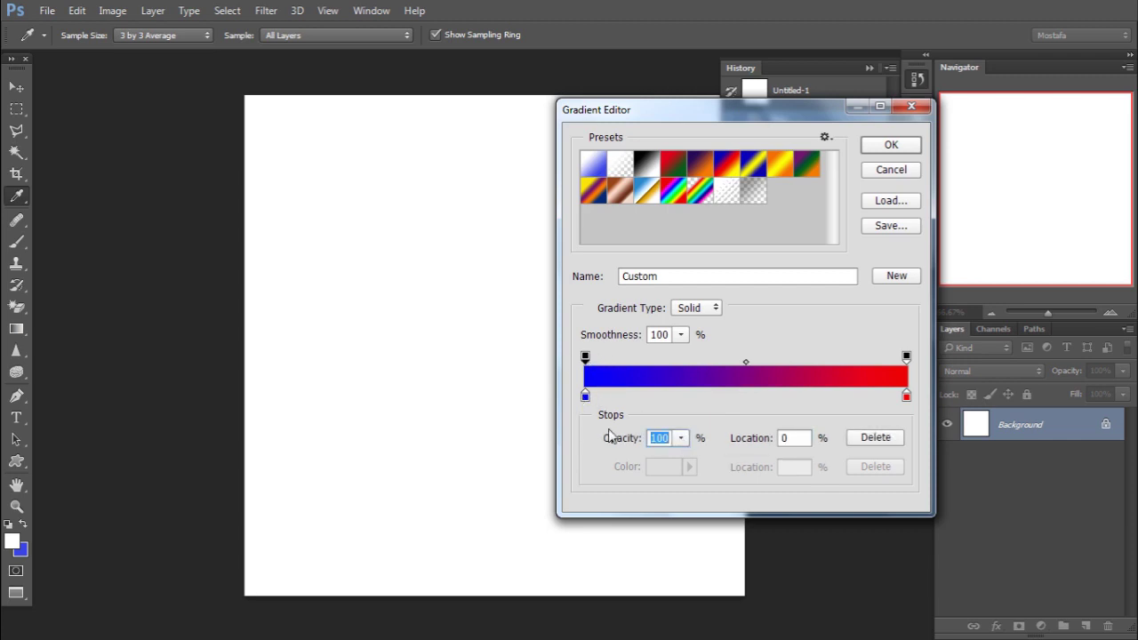
click(680, 437)
drag(666, 458, 653, 461)
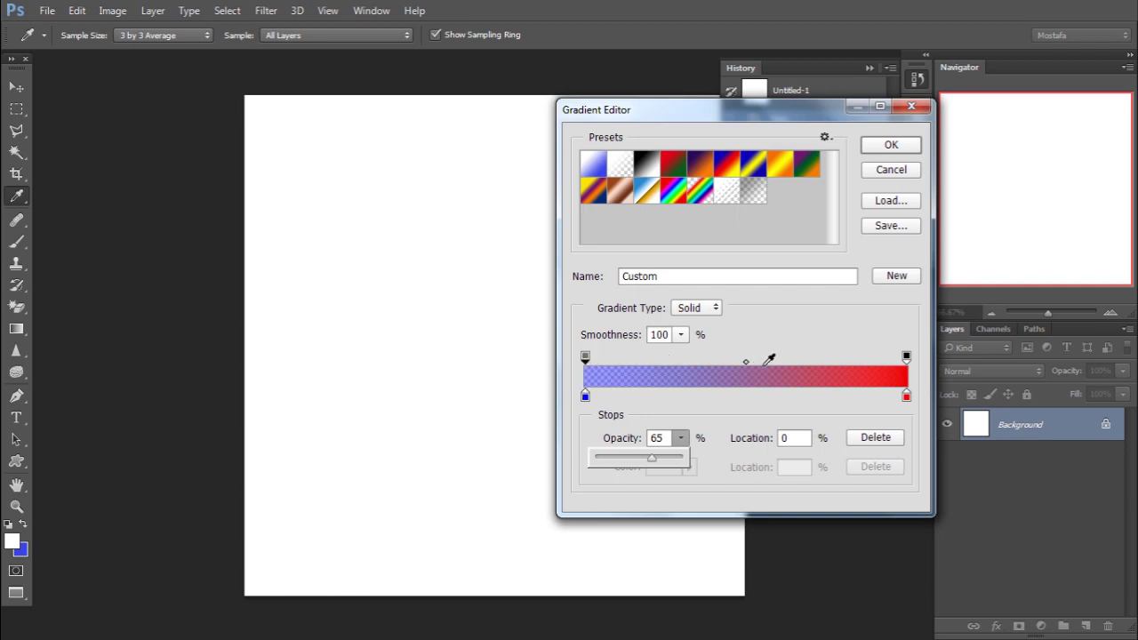
click(908, 355)
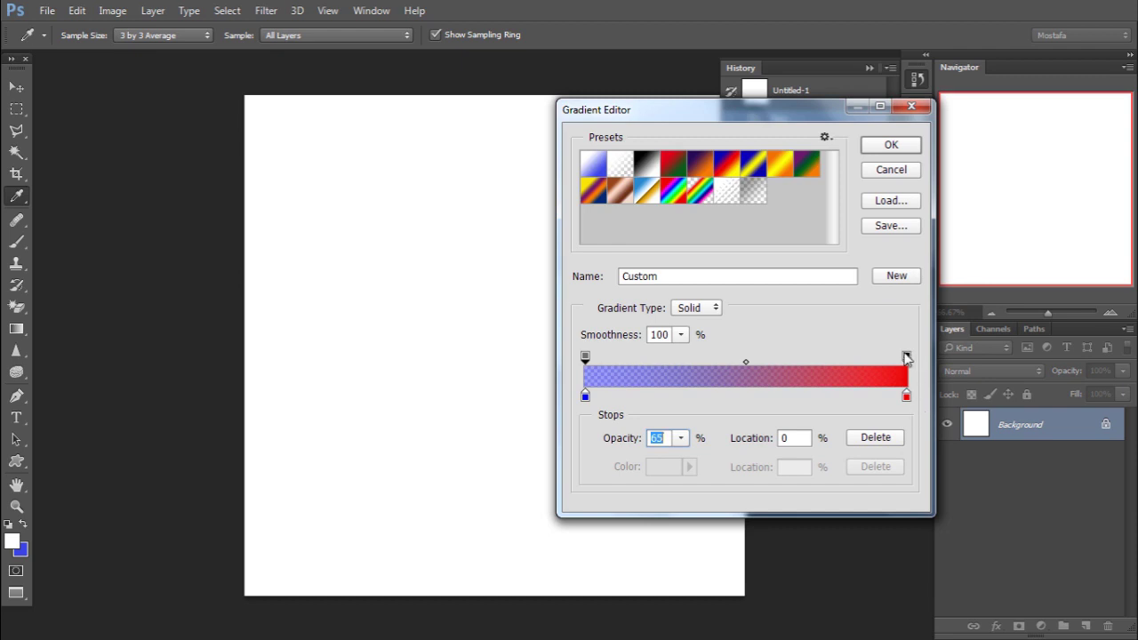
click(905, 356)
click(680, 437)
drag(683, 459, 661, 460)
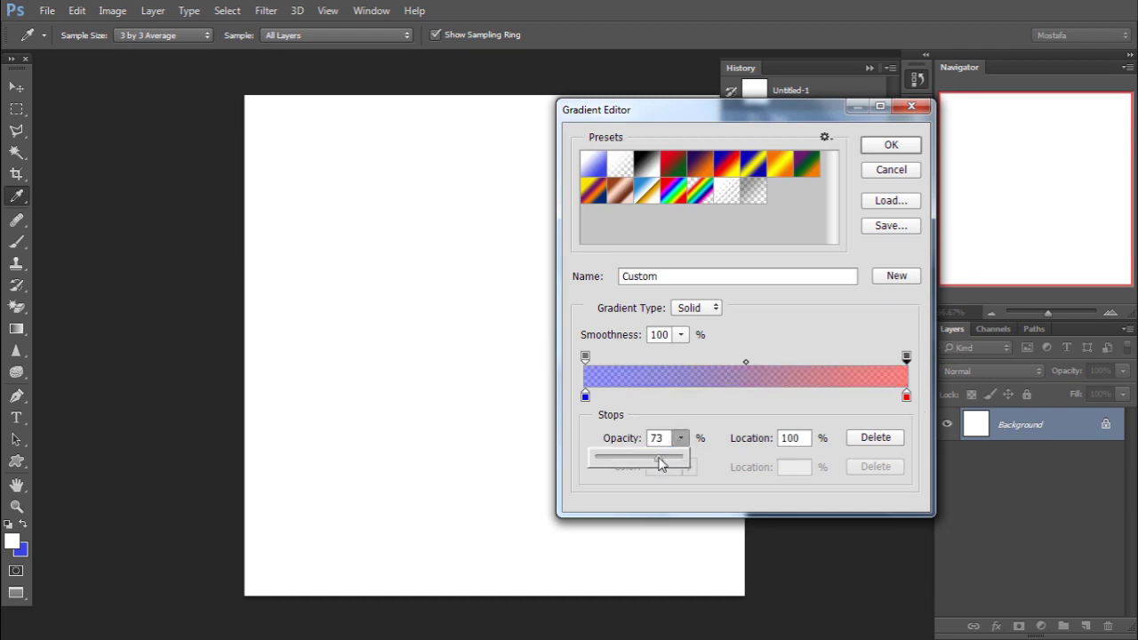
click(839, 326)
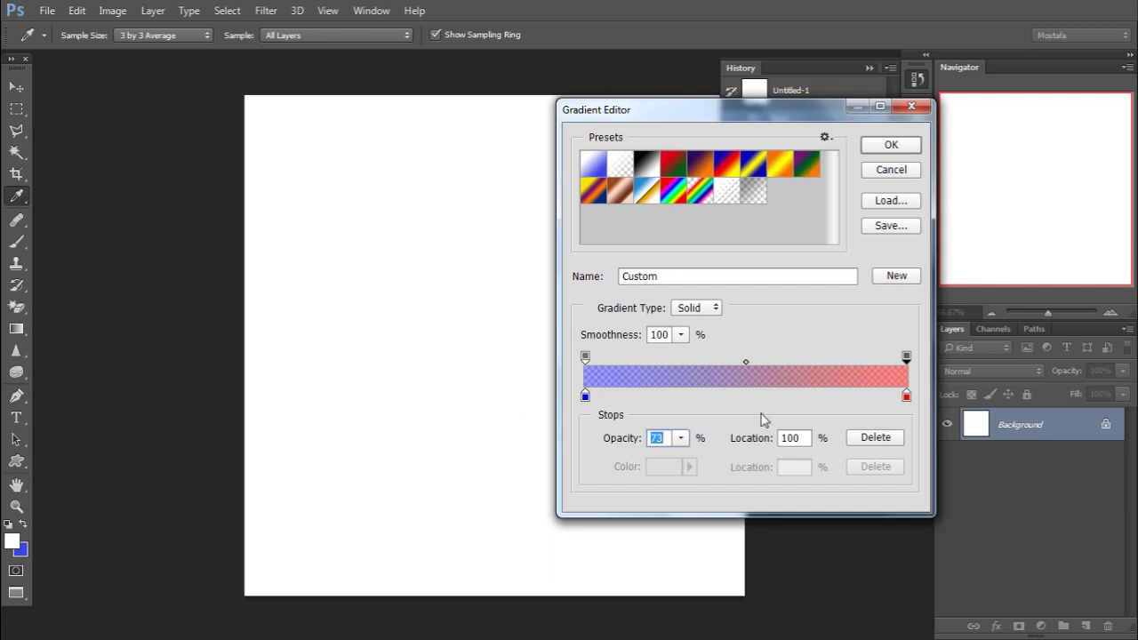
key(ctrl+z)
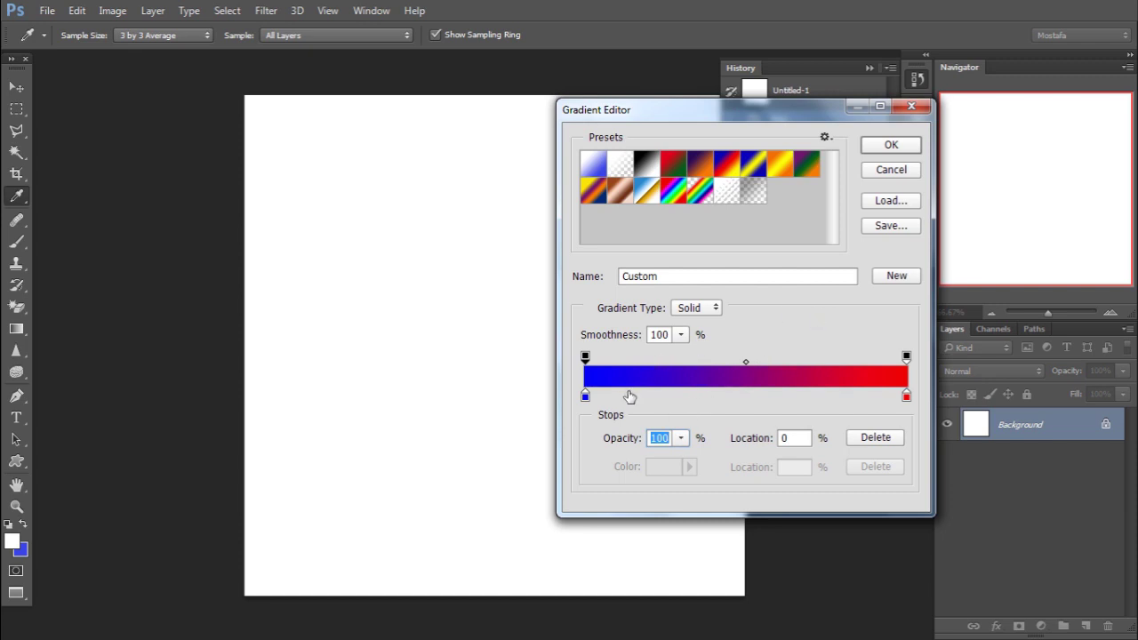
Add four new colour stops and make the 14% stop dark red
click(630, 396)
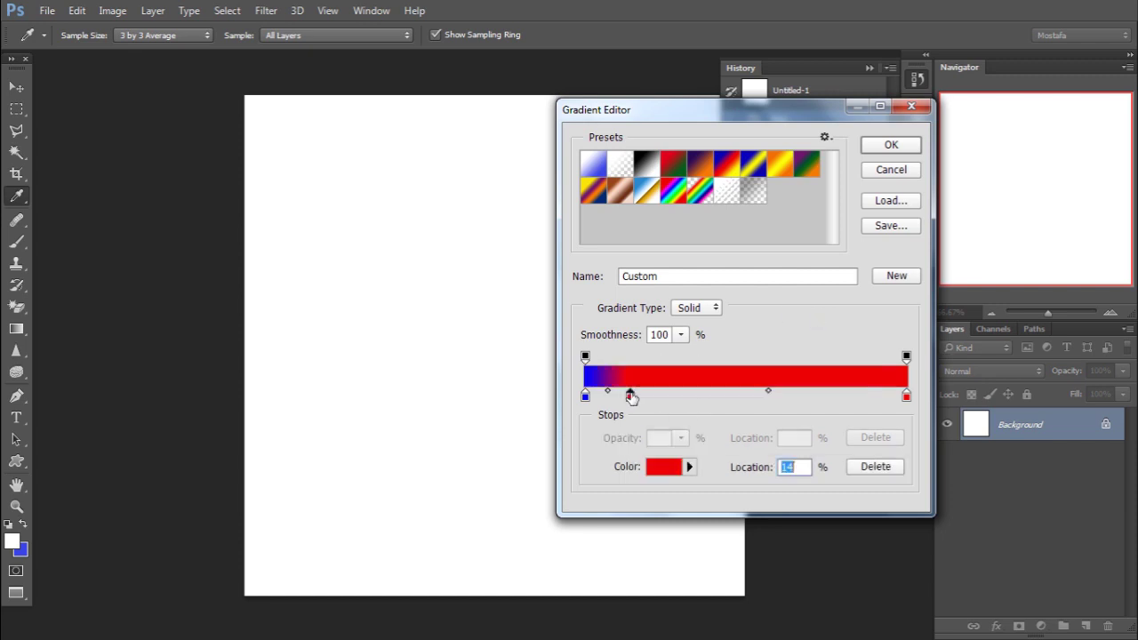
click(676, 395)
click(752, 397)
click(860, 397)
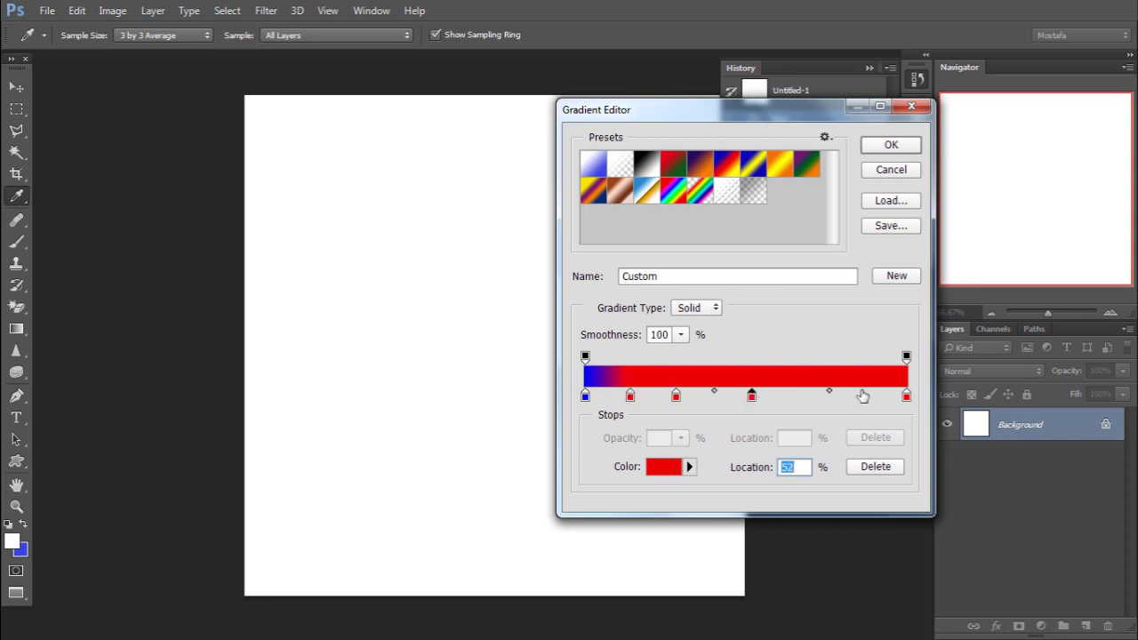
double_click(630, 396)
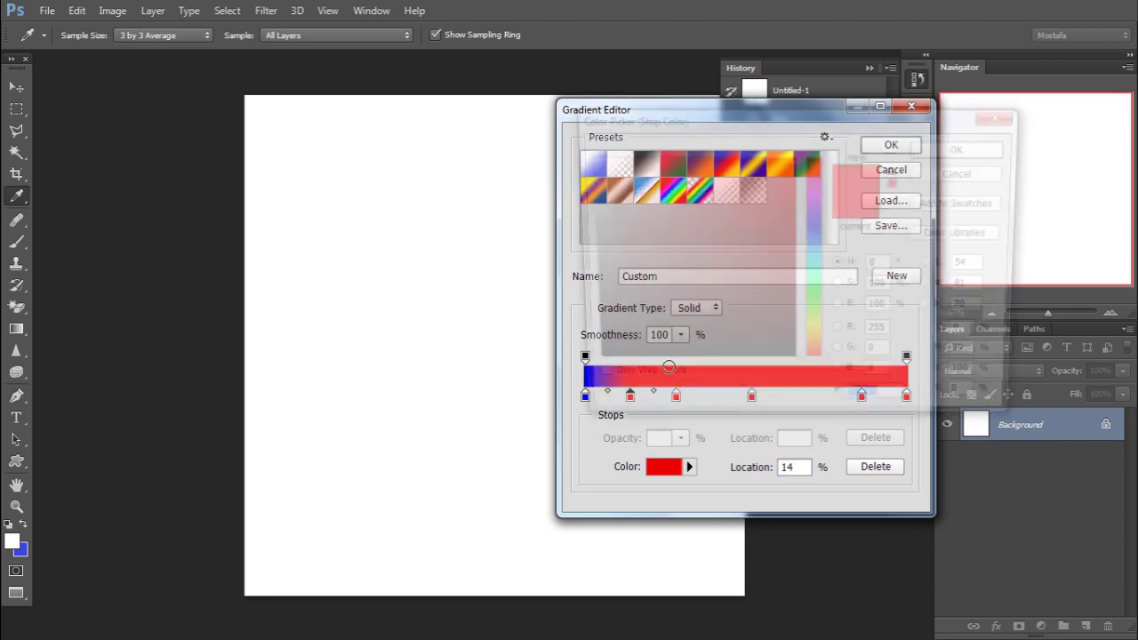
drag(650, 304, 708, 143)
click(727, 236)
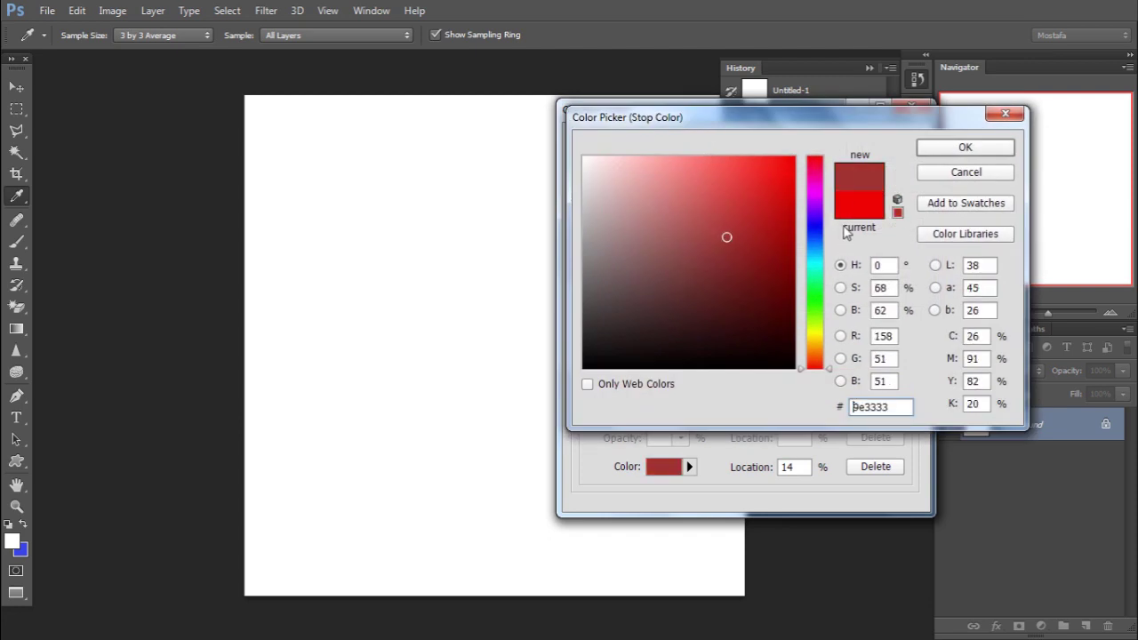
click(995, 147)
Make the colour stop at 28% bright green
click(675, 396)
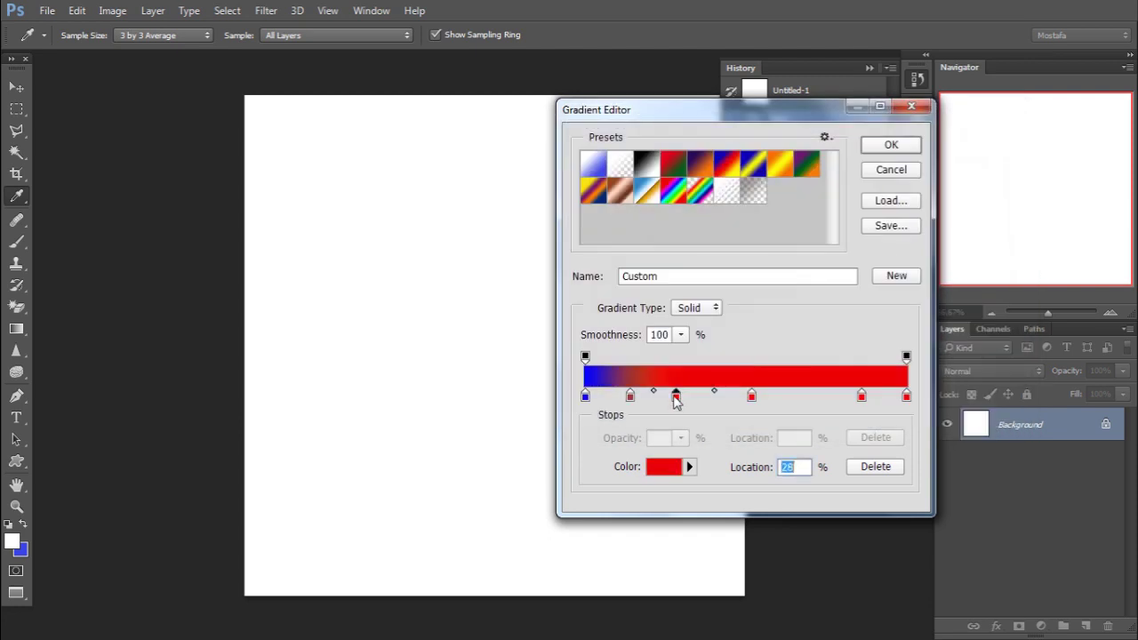
double_click(676, 395)
click(814, 287)
click(762, 189)
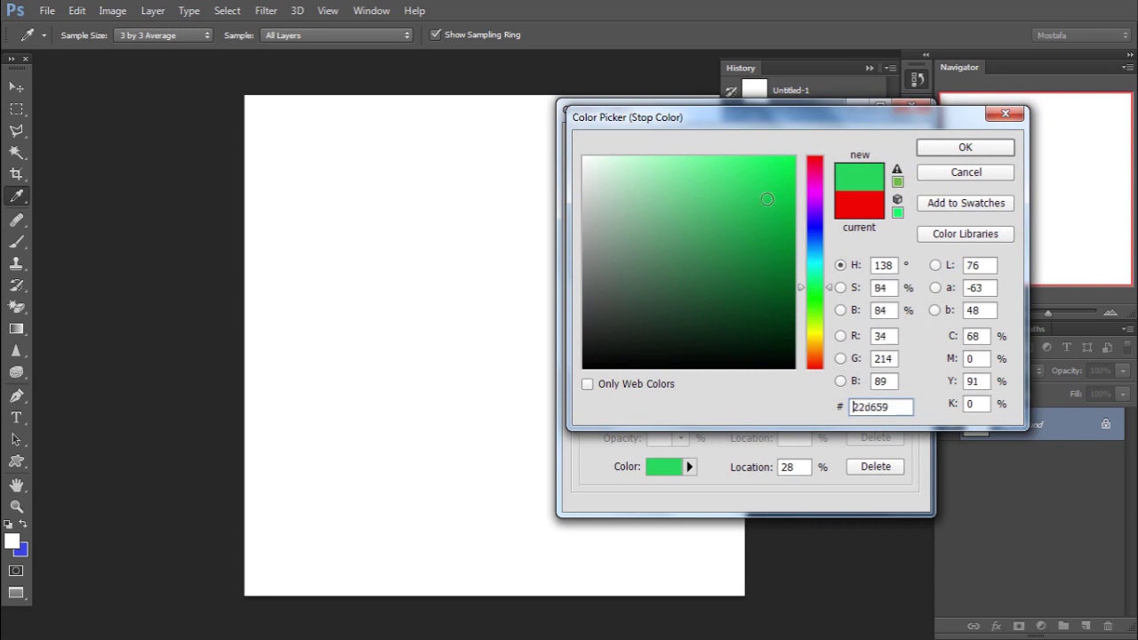
click(742, 164)
click(967, 152)
Make the 86% stop light red and the 52% stop brown
double_click(861, 395)
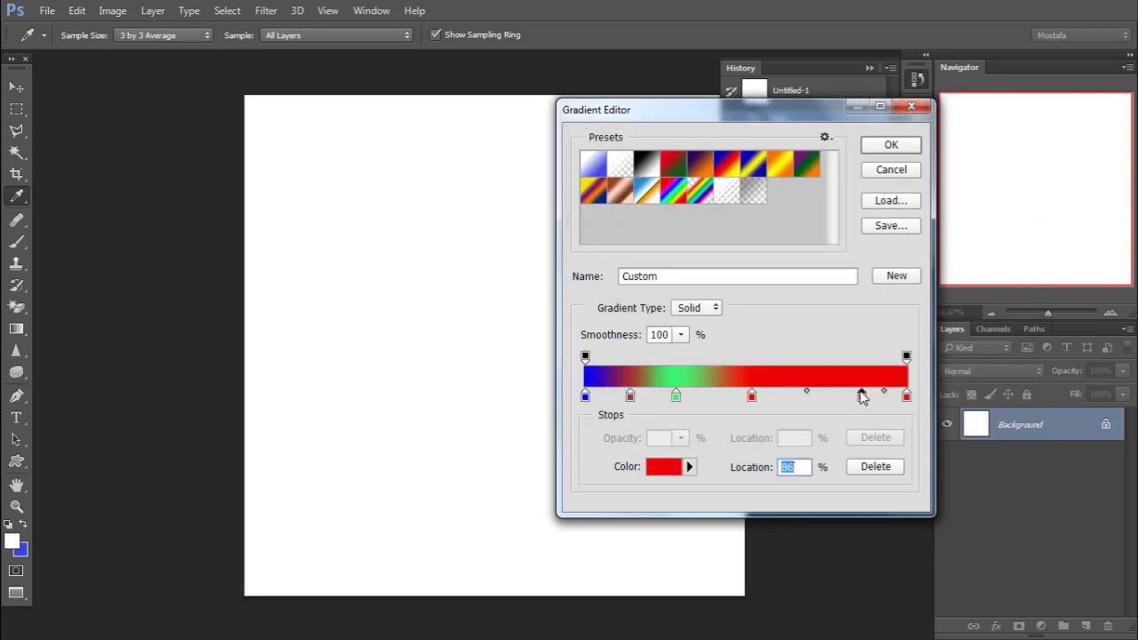
click(737, 267)
click(702, 189)
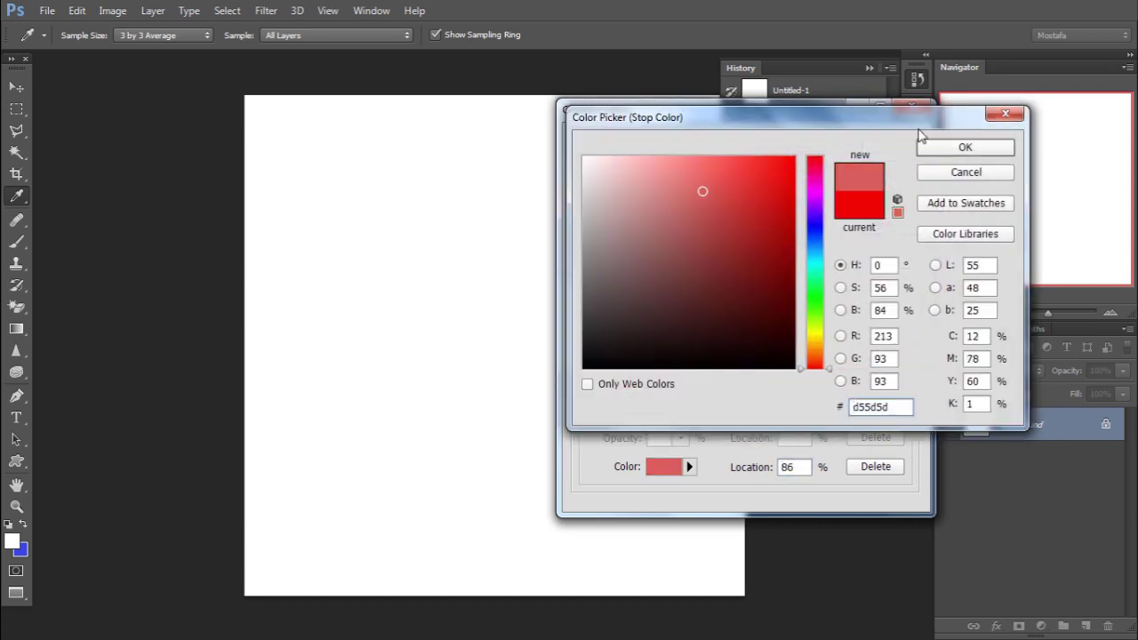
click(966, 146)
double_click(756, 395)
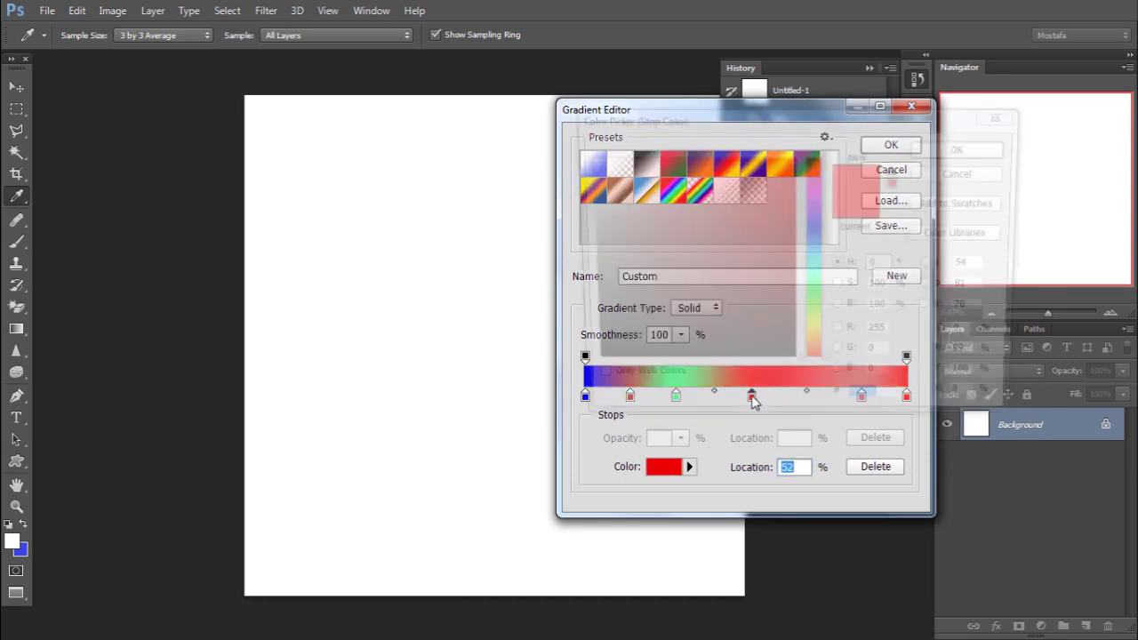
click(966, 146)
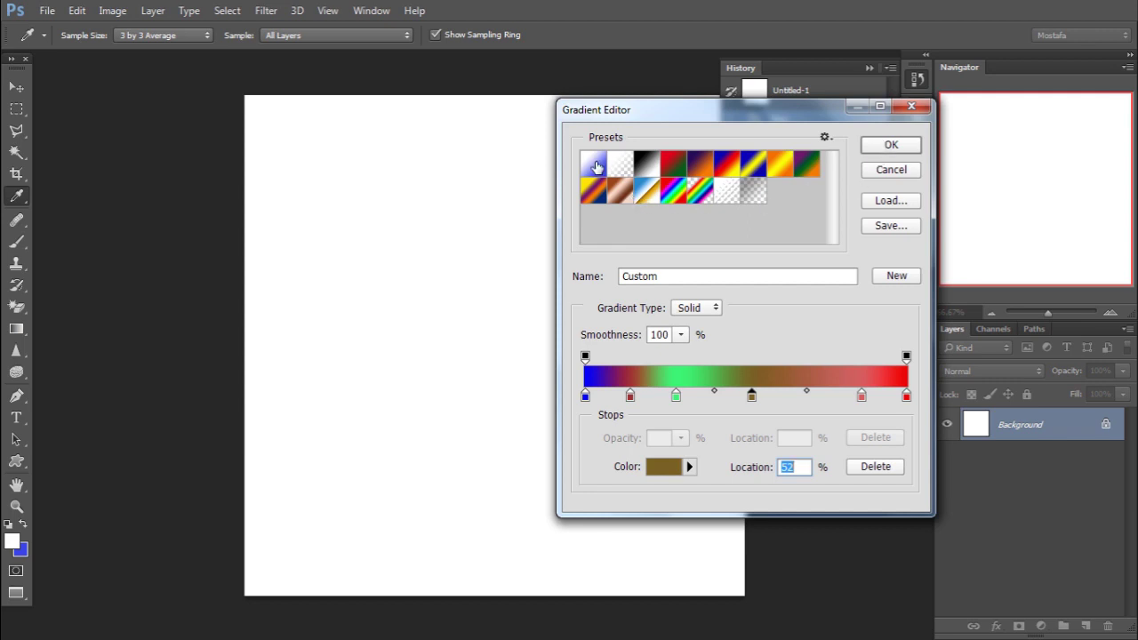
Append the Spectrums preset set and apply Light Spectrum as the gradient
click(825, 137)
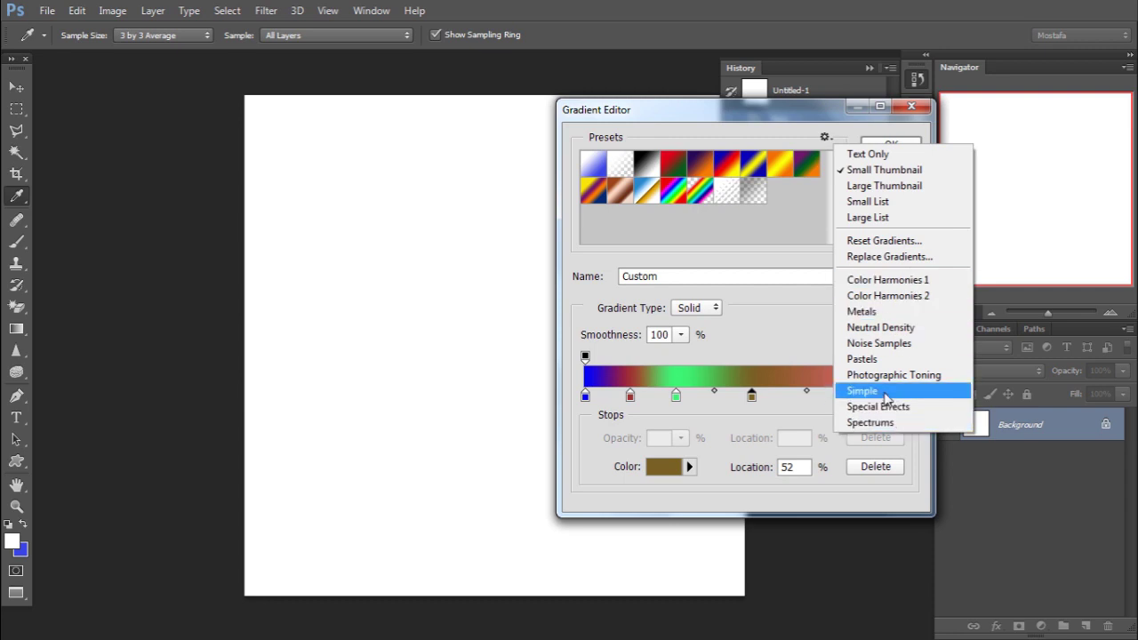
click(883, 423)
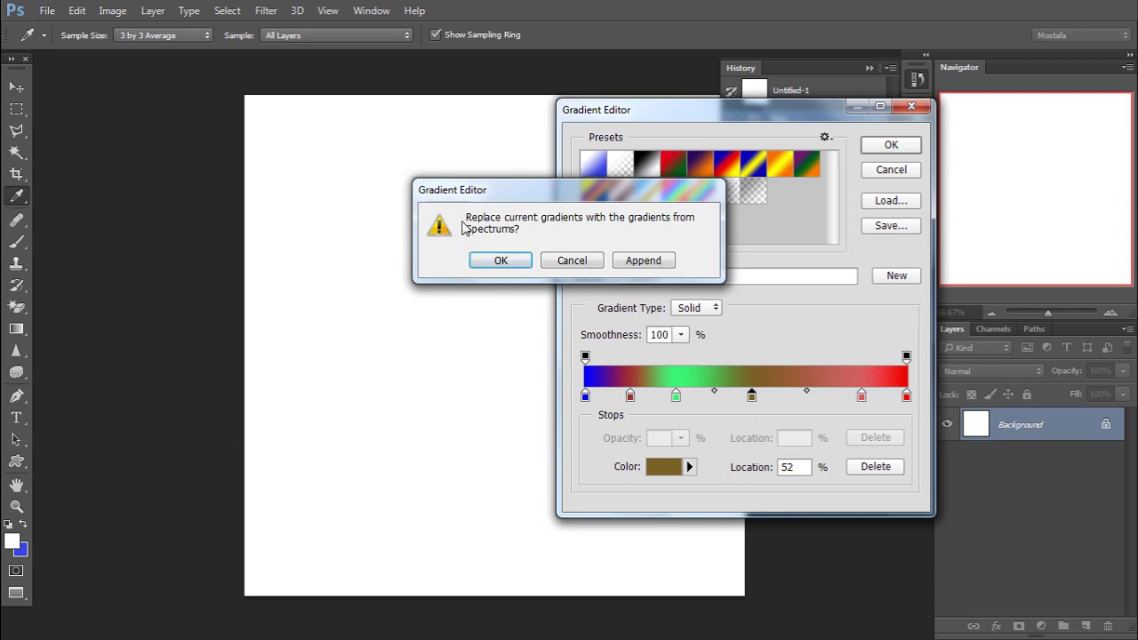
click(646, 263)
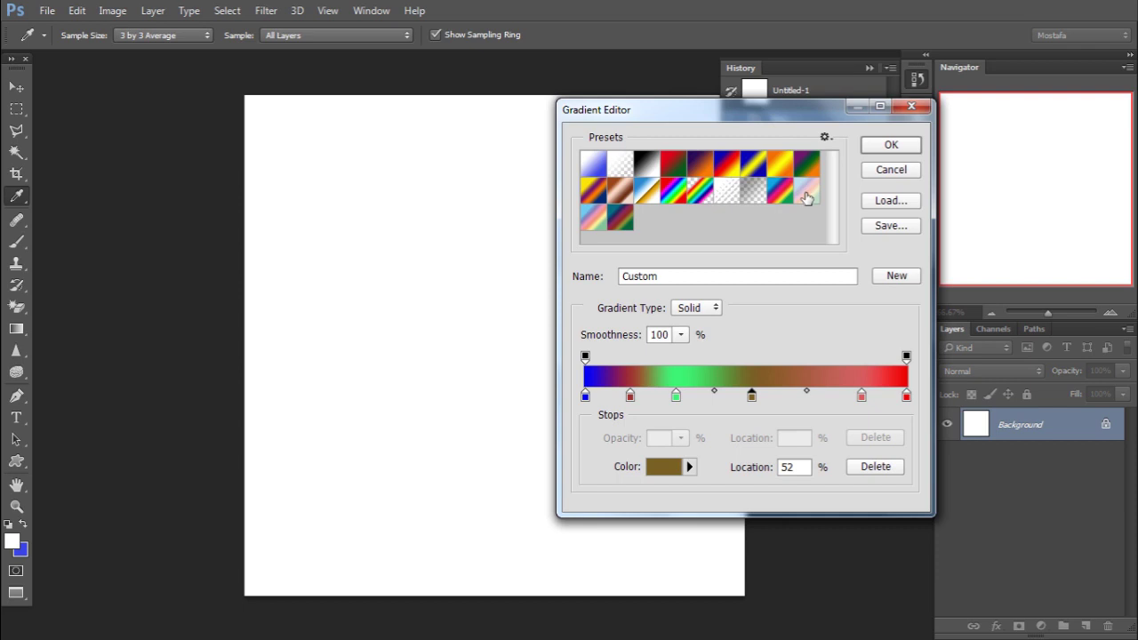
click(806, 194)
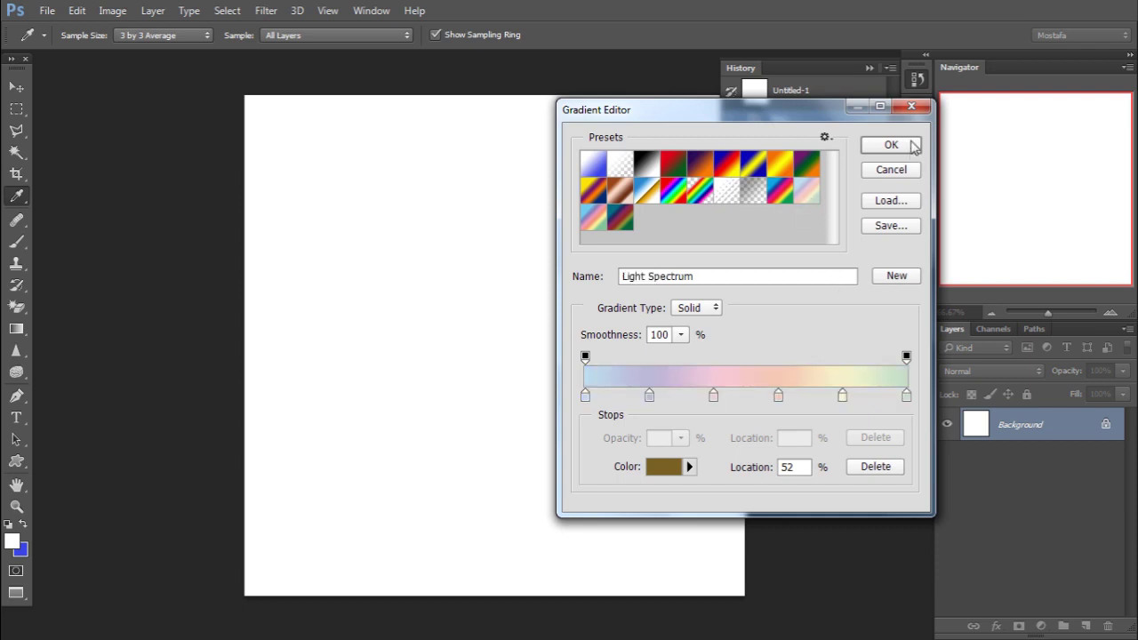
click(891, 144)
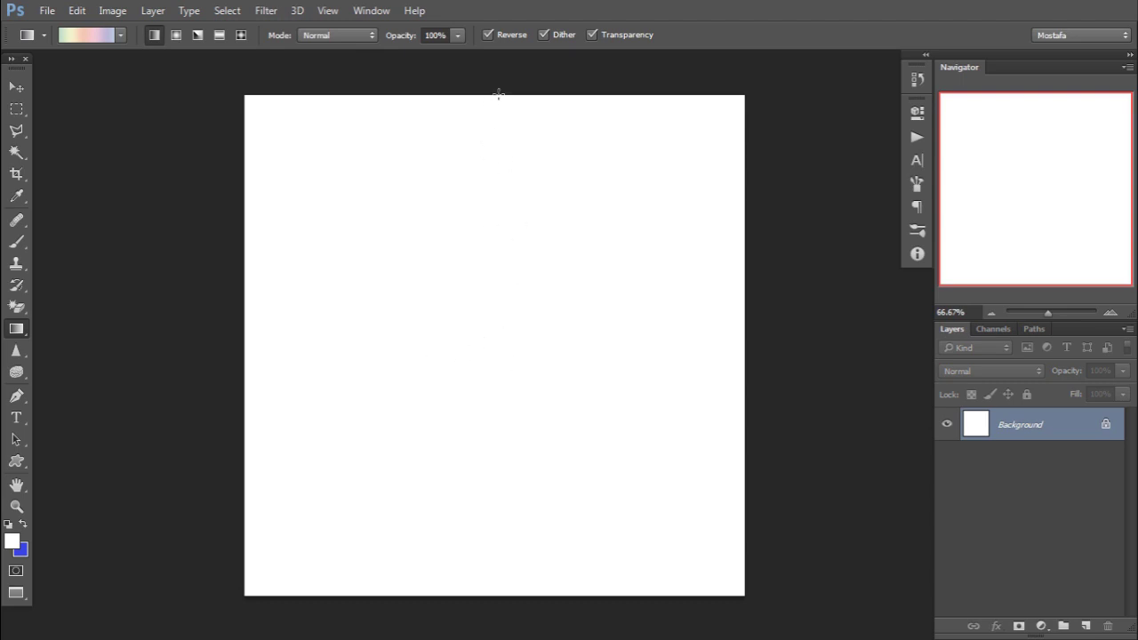
Test Light Spectrum fills vertically and horizontally, undoing each, then switch to Radial style
mouse_move(496, 95)
mouse_down()
mouse_move(485, 574)
mouse_move(497, 592)
mouse_up()
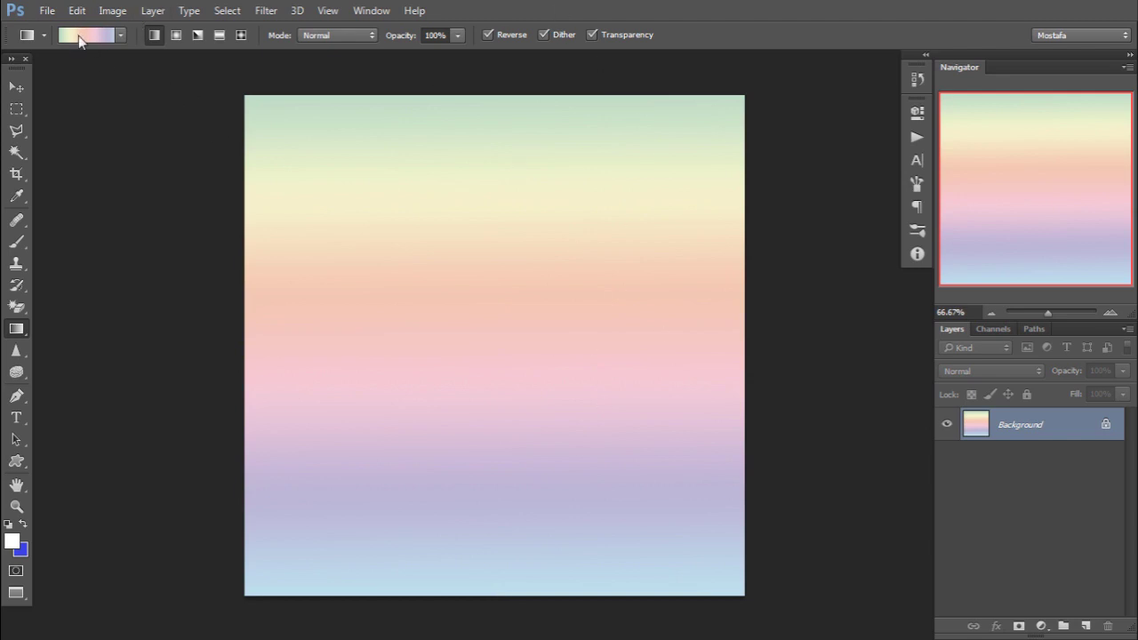
key(ctrl+z)
drag(240, 341, 755, 336)
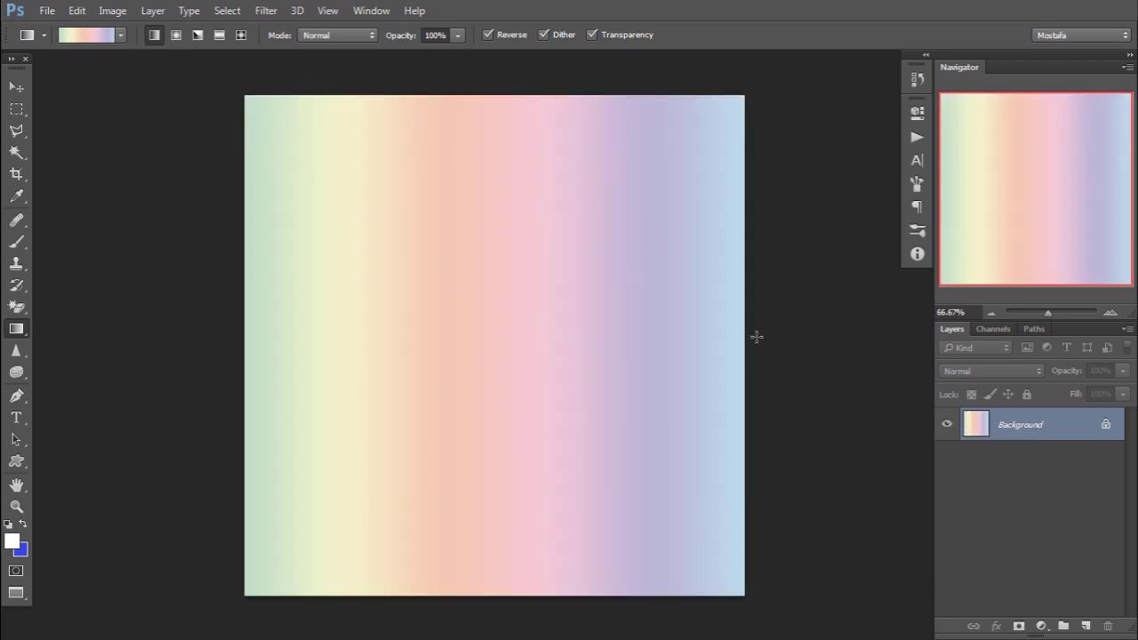
key(ctrl+z)
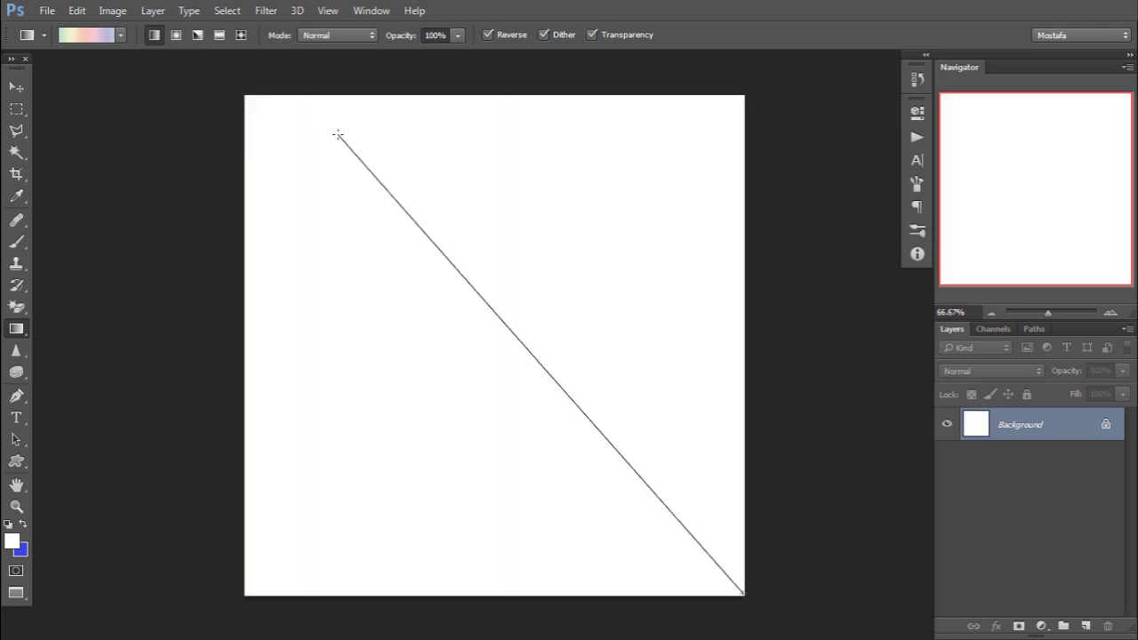
drag(737, 591, 243, 96)
click(176, 35)
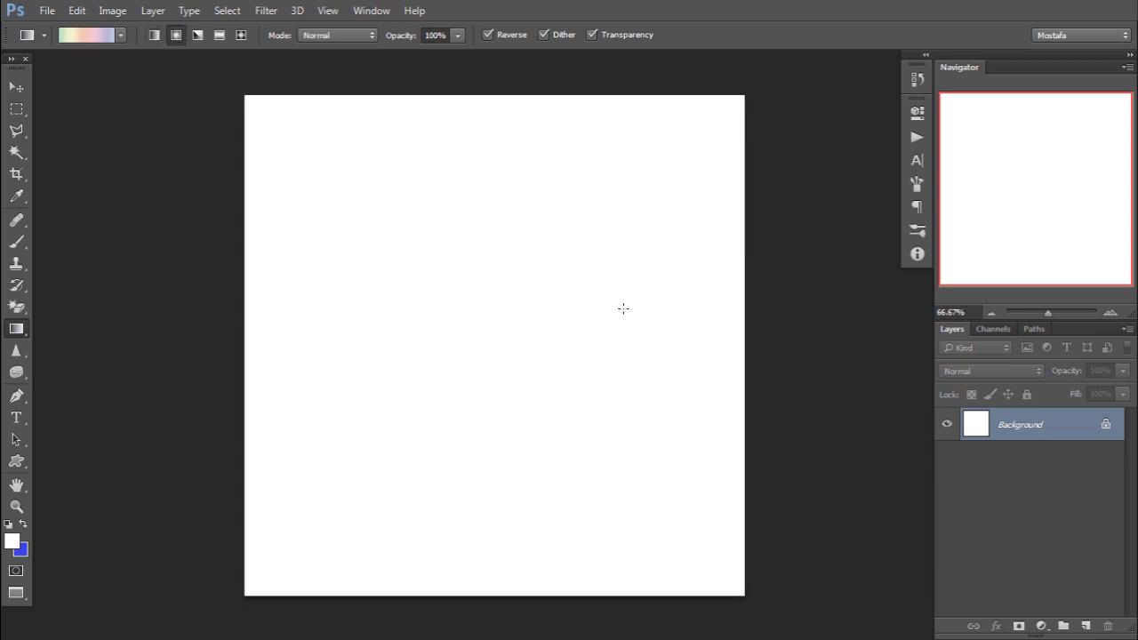
Draw radial gradients down from the canvas top, zoom out to view them, then undo
mouse_move(483, 99)
mouse_down()
mouse_move(495, 600)
mouse_move(503, 543)
mouse_up()
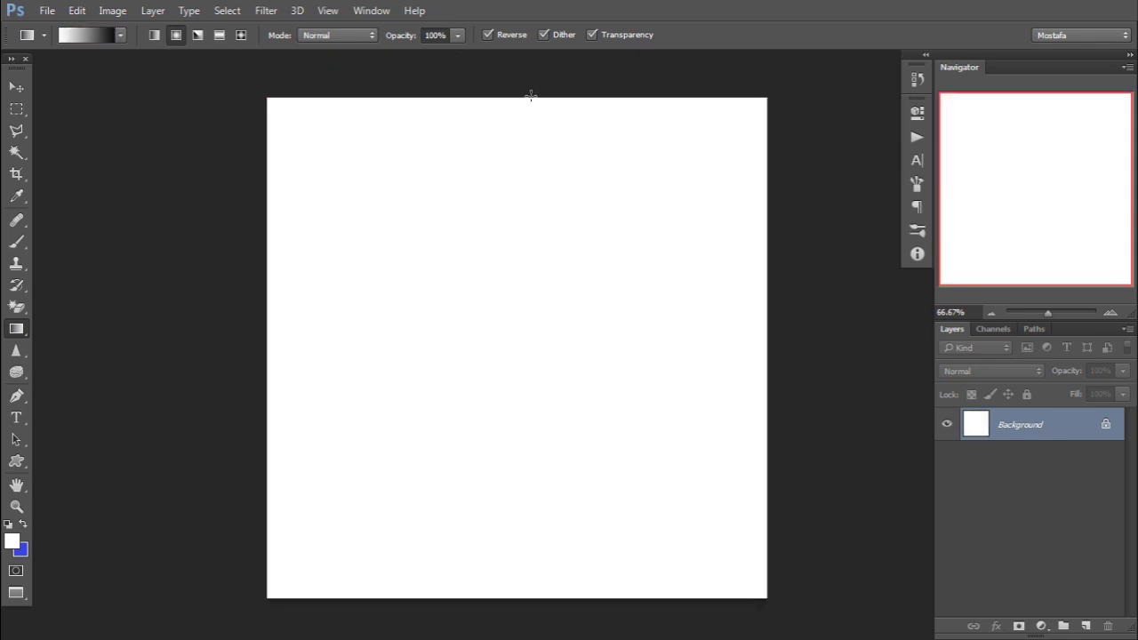
drag(503, 98, 524, 589)
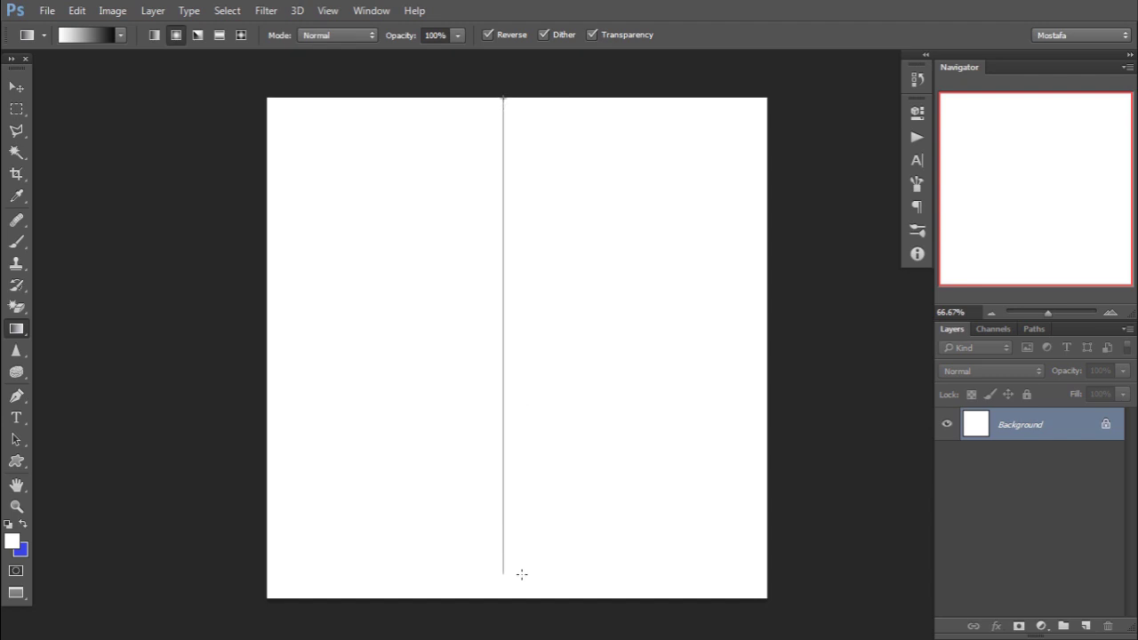
drag(484, 305, 472, 459)
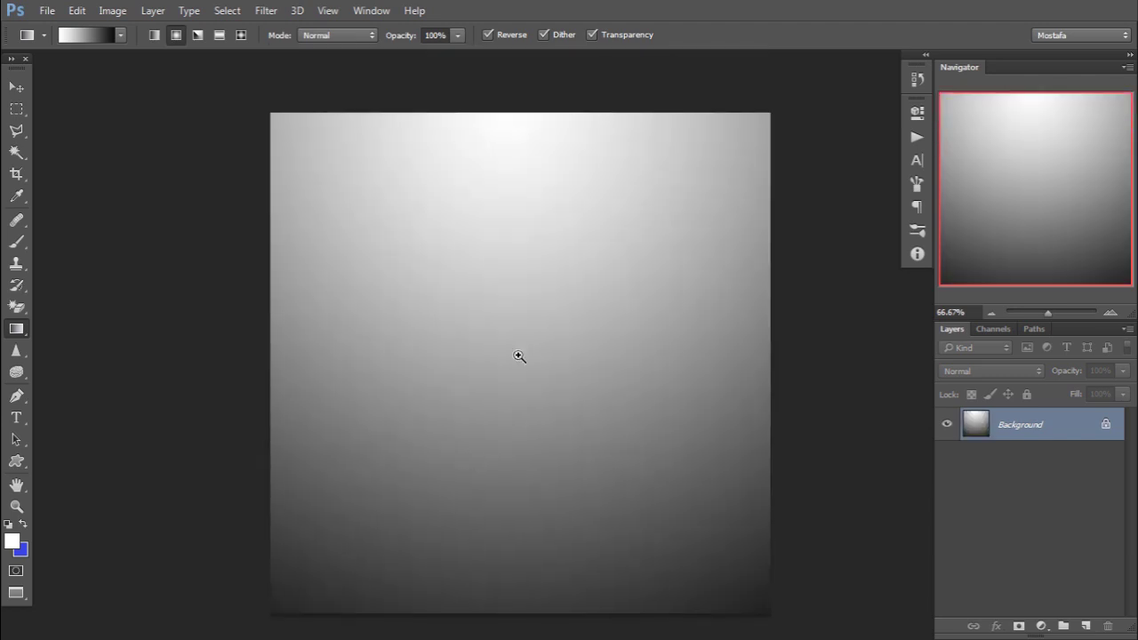
scroll(518, 356, down, 1)
key(v)
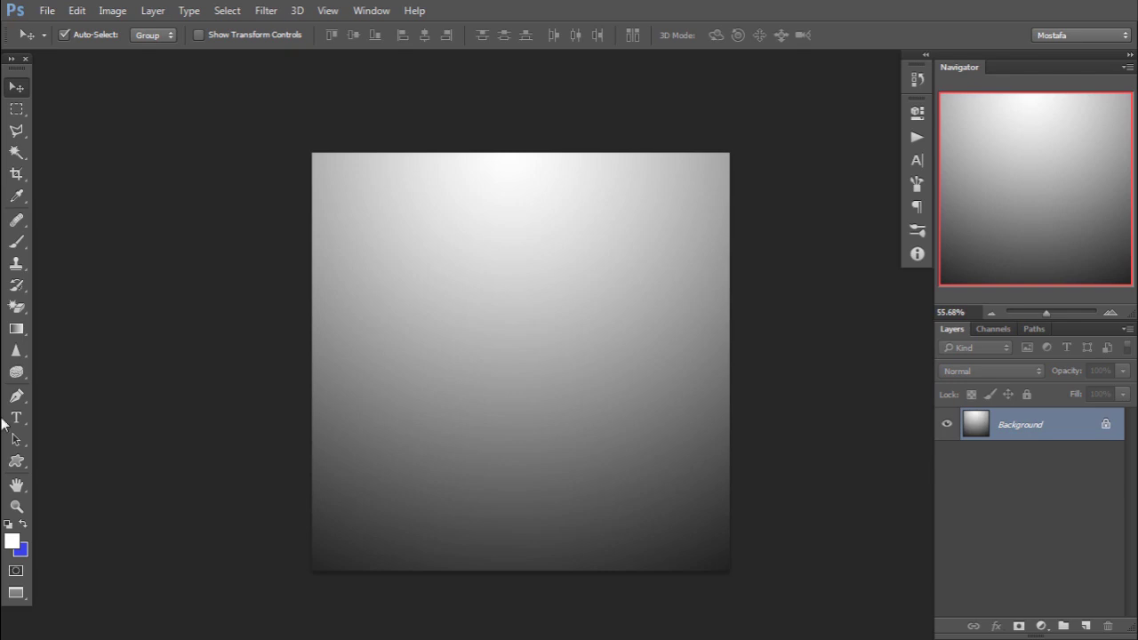
click(16, 329)
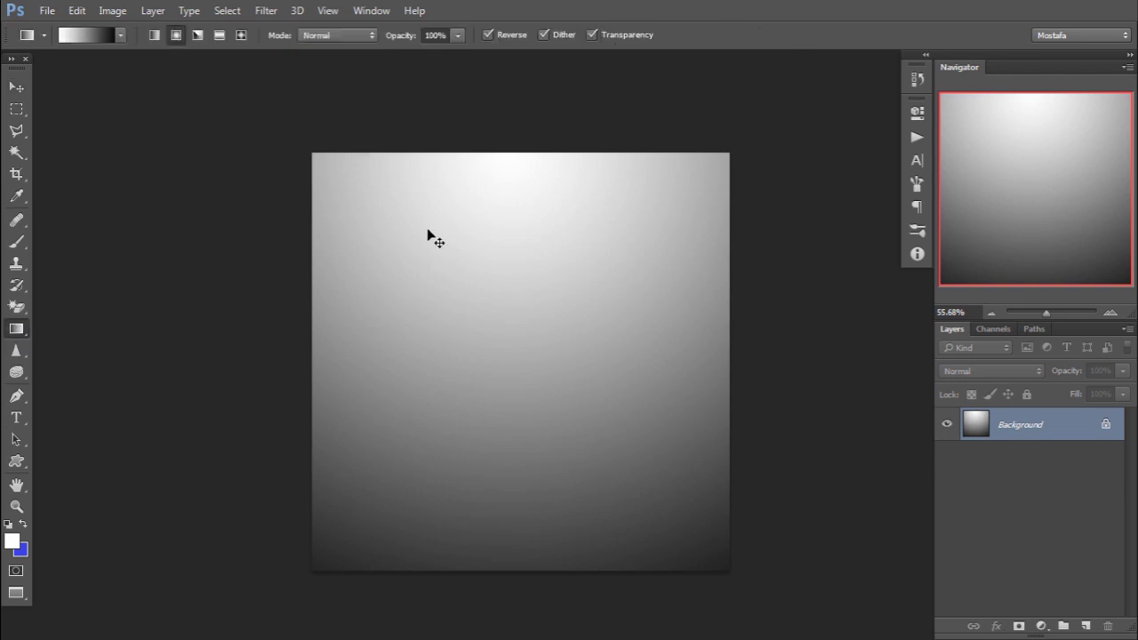
key(ctrl+z)
Try bottom-centre, corner, and Reverse-toggled radial gradients, undoing each to leave white canvas
drag(526, 556, 524, 107)
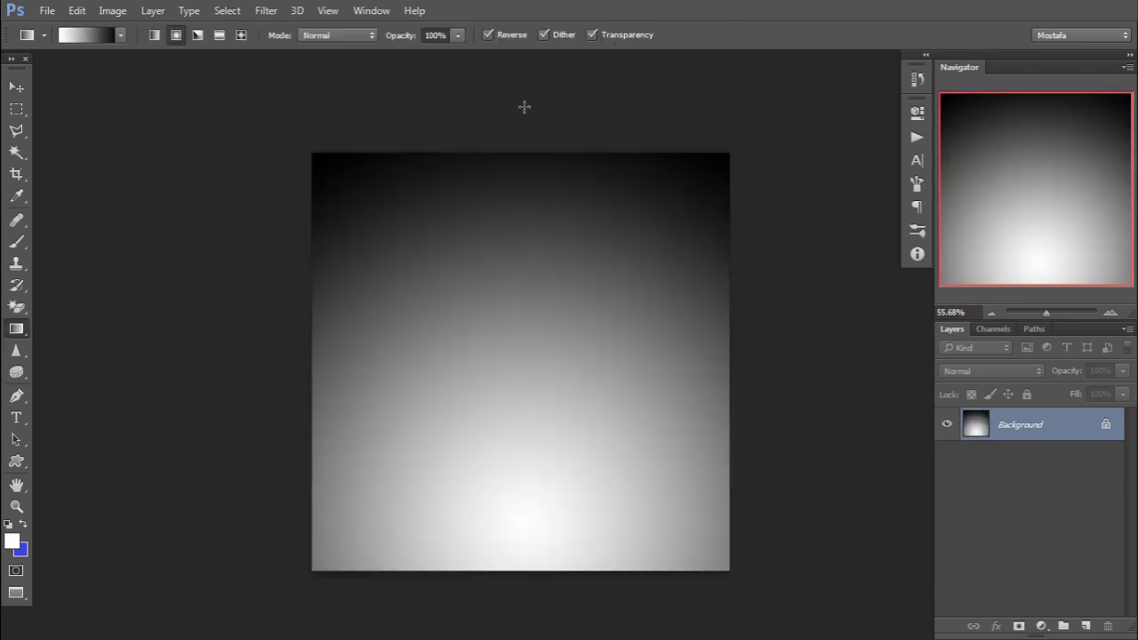
key(ctrl+z)
drag(332, 538, 641, 212)
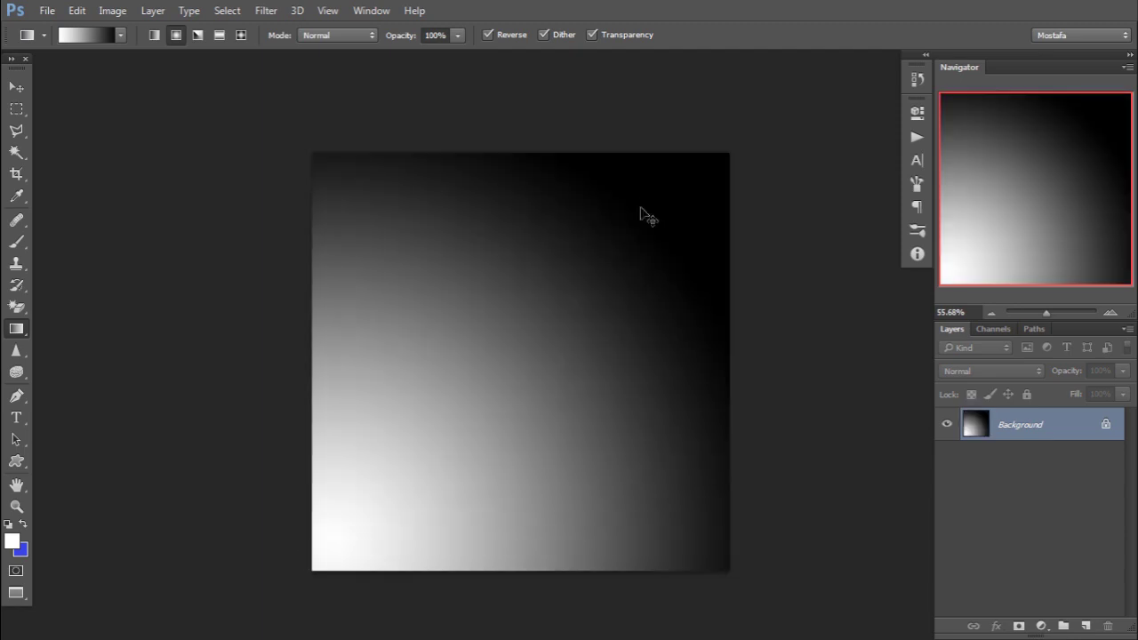
key(ctrl+z)
click(510, 33)
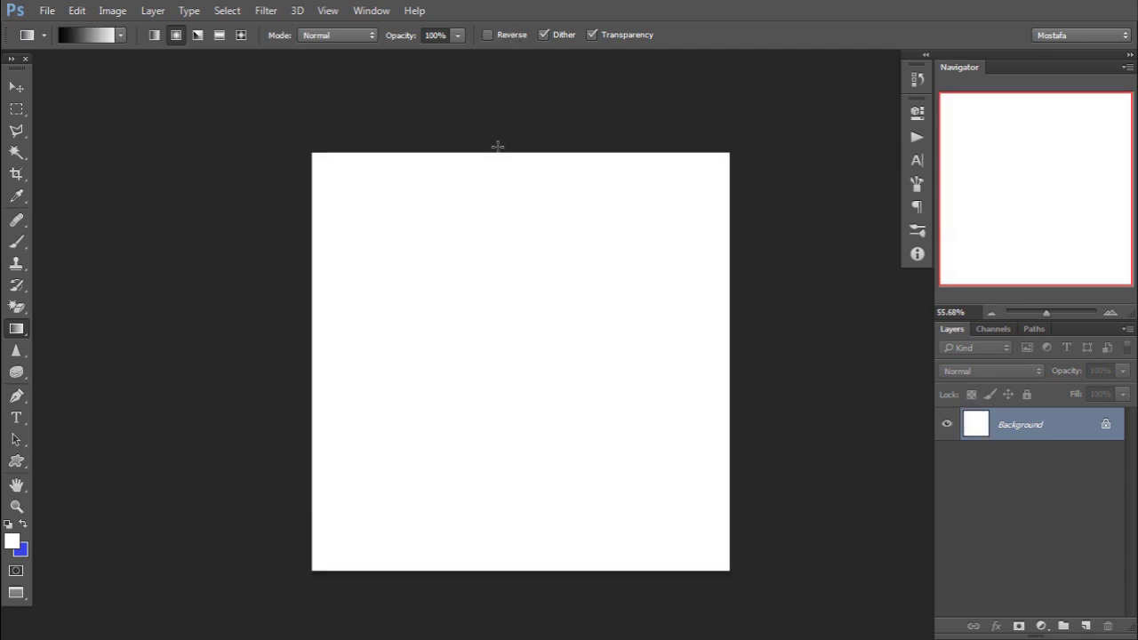
drag(504, 151, 525, 610)
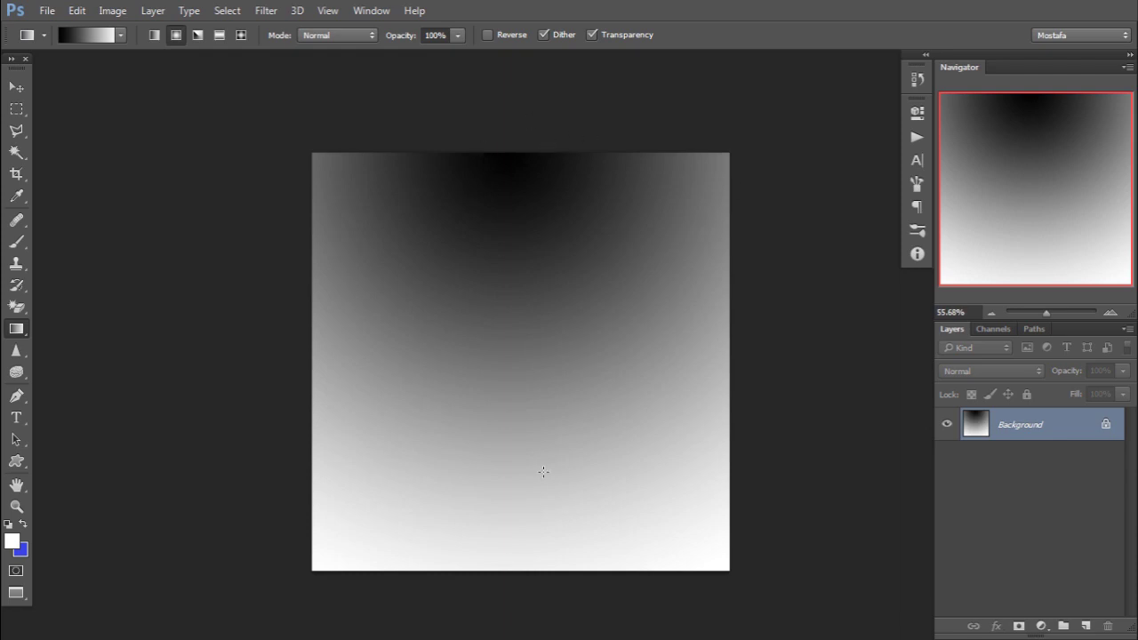
key(alt+BackSpace)
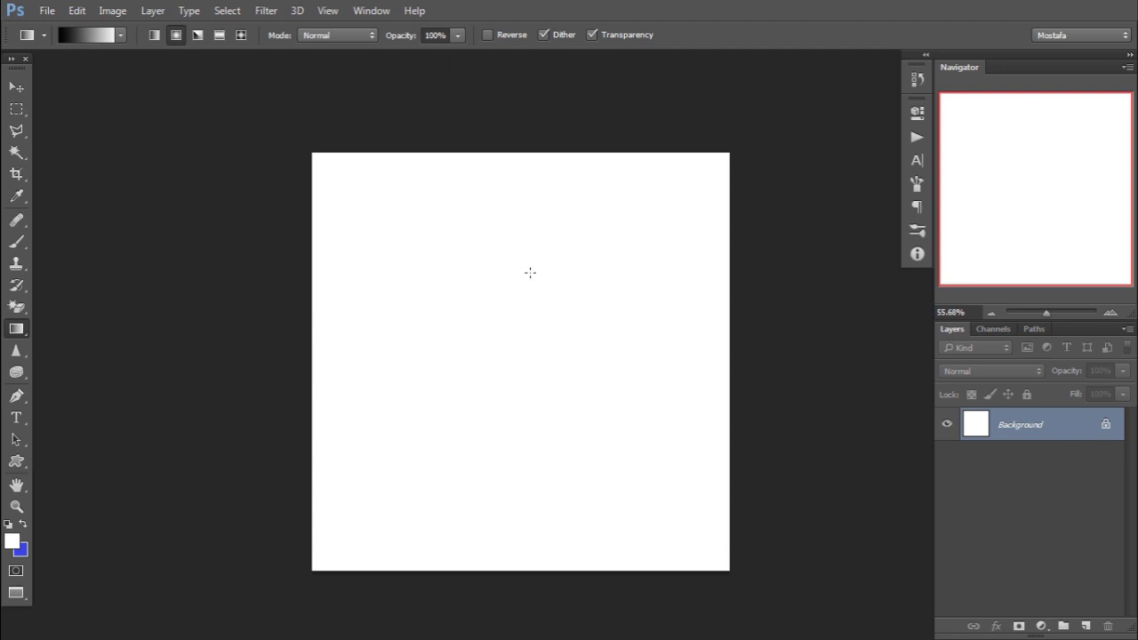
drag(503, 264, 514, 450)
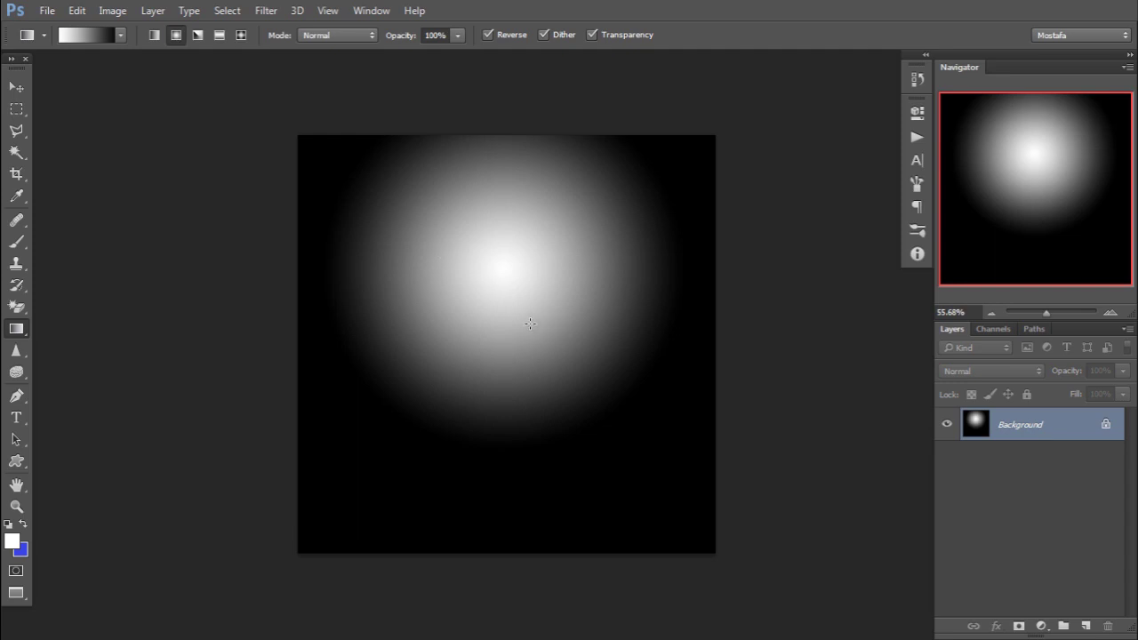
key(ctrl+z)
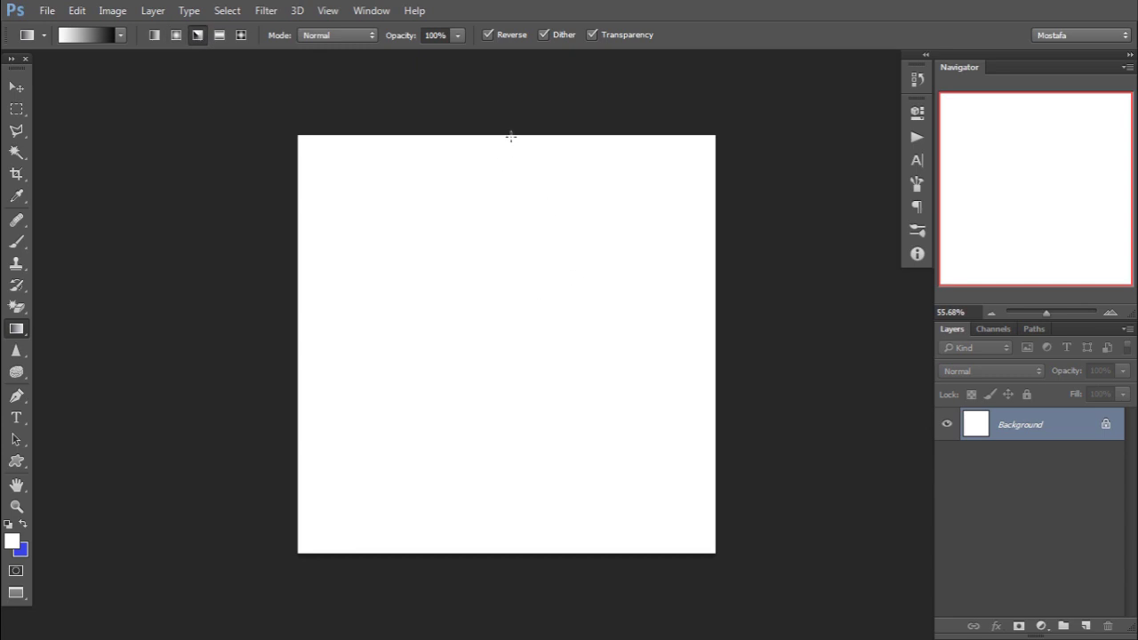
Try angle gradients from the top edge and left of centre, undoing both
drag(511, 136, 525, 529)
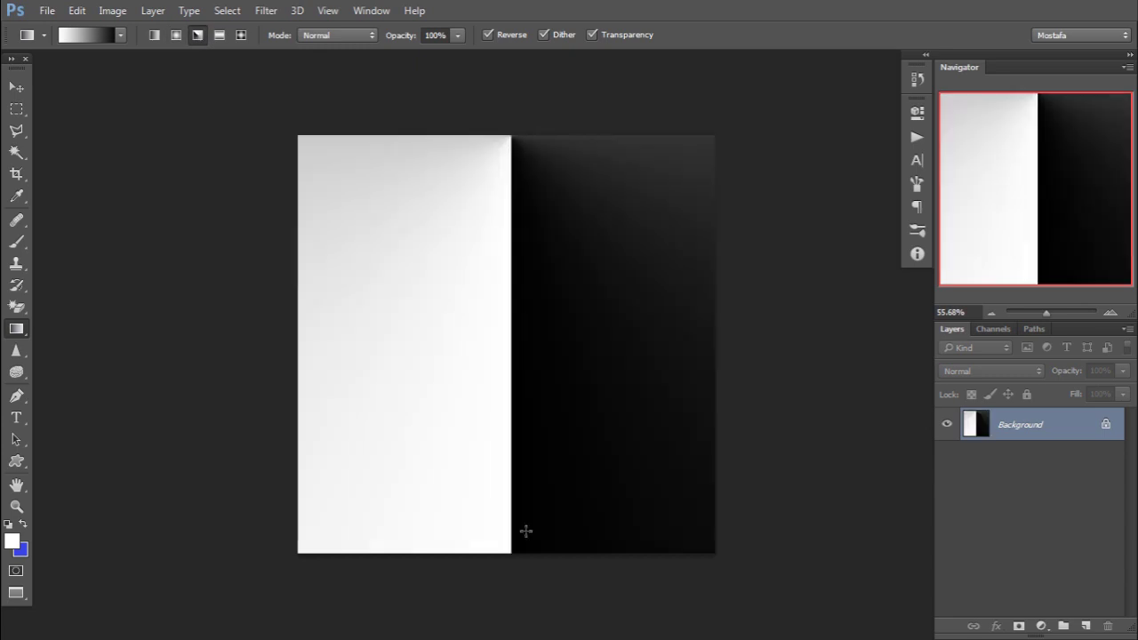
key(ctrl+z)
drag(459, 359, 677, 359)
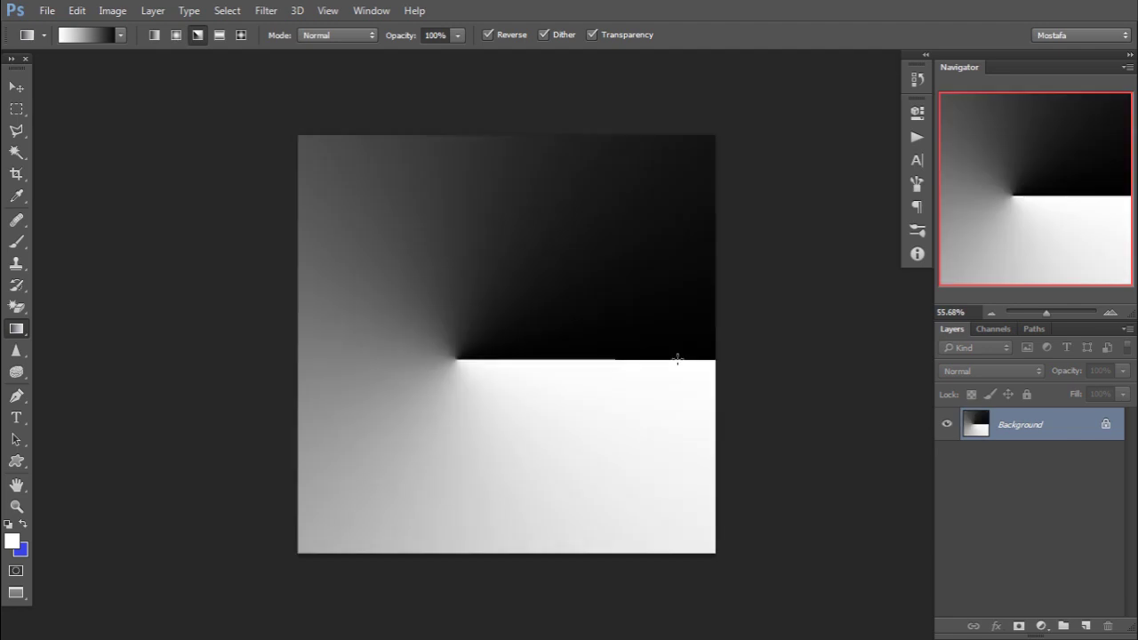
key(ctrl+z)
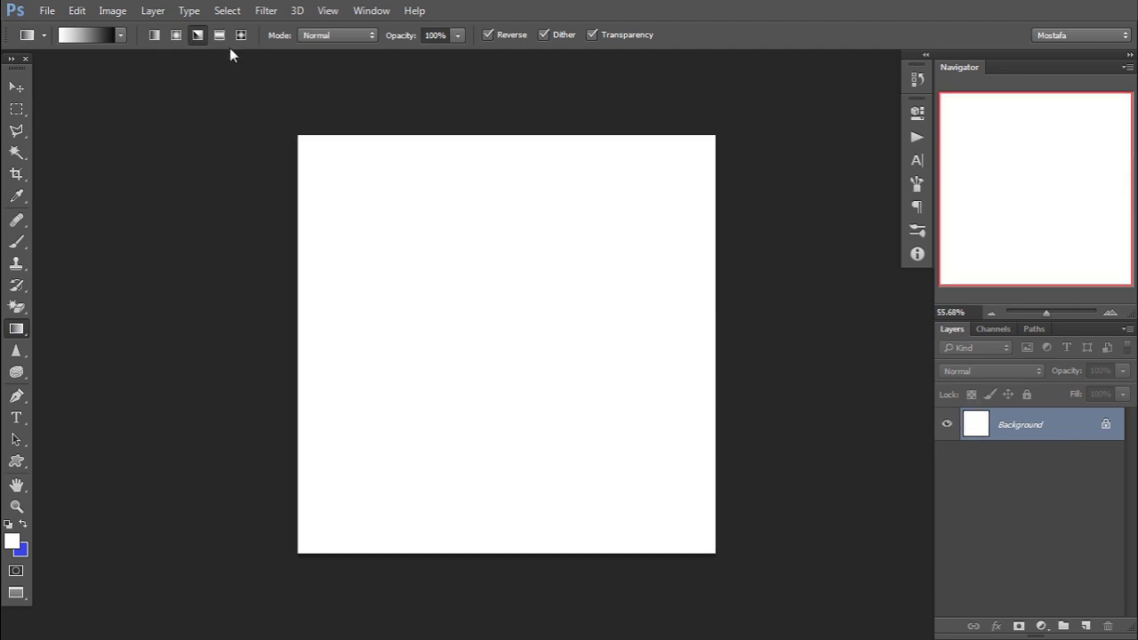
Switch to Reflected style and test reflected gradients, including a middle band, undoing each
click(219, 35)
drag(499, 136, 505, 551)
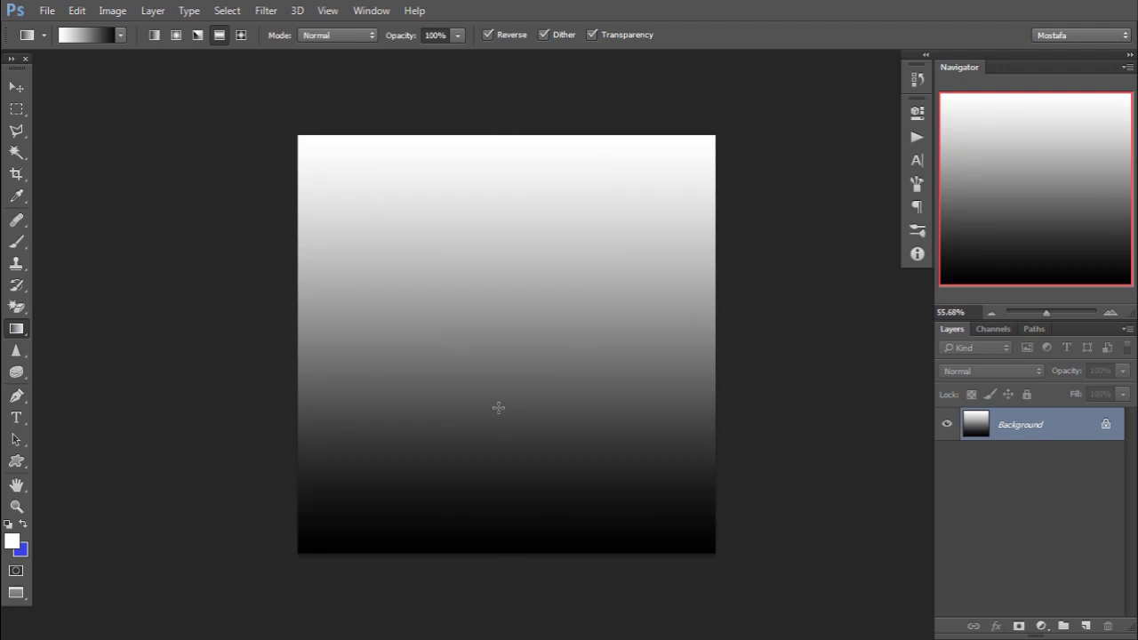
click(217, 35)
key(ctrl+z)
drag(503, 308, 511, 419)
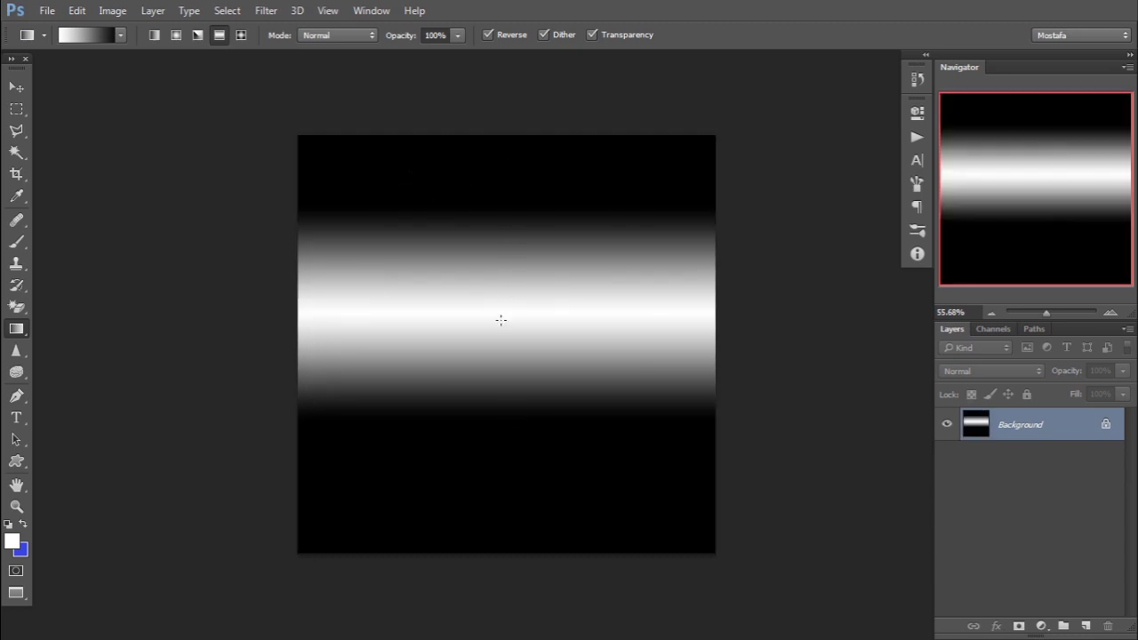
key(ctrl+z)
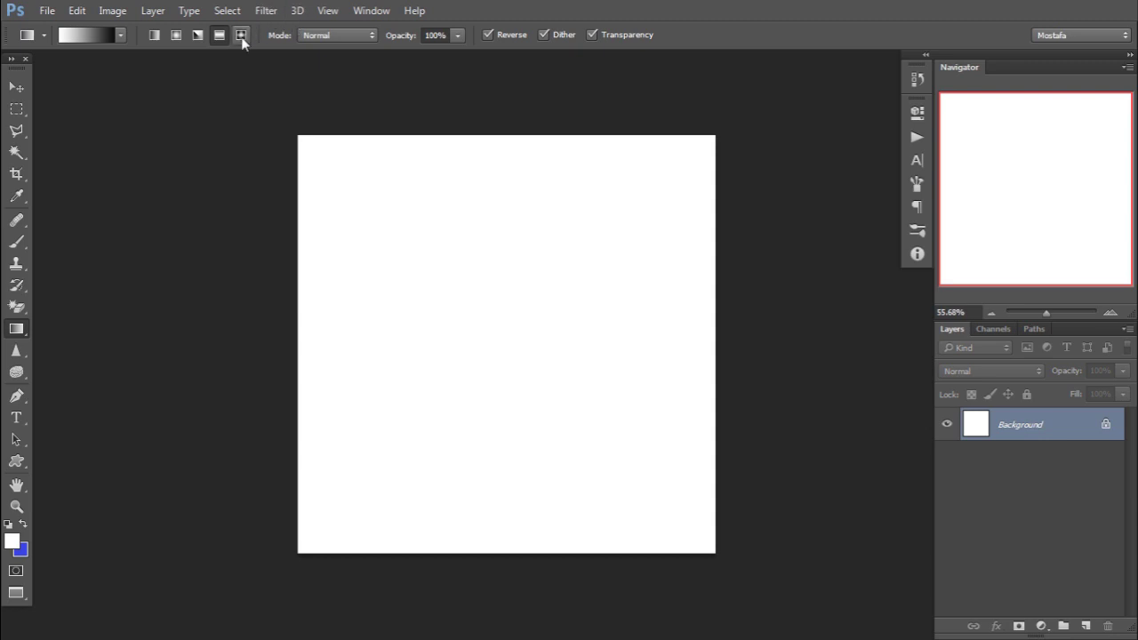
Draw three diamond gradients of different sizes, undoing each one
drag(508, 265, 514, 446)
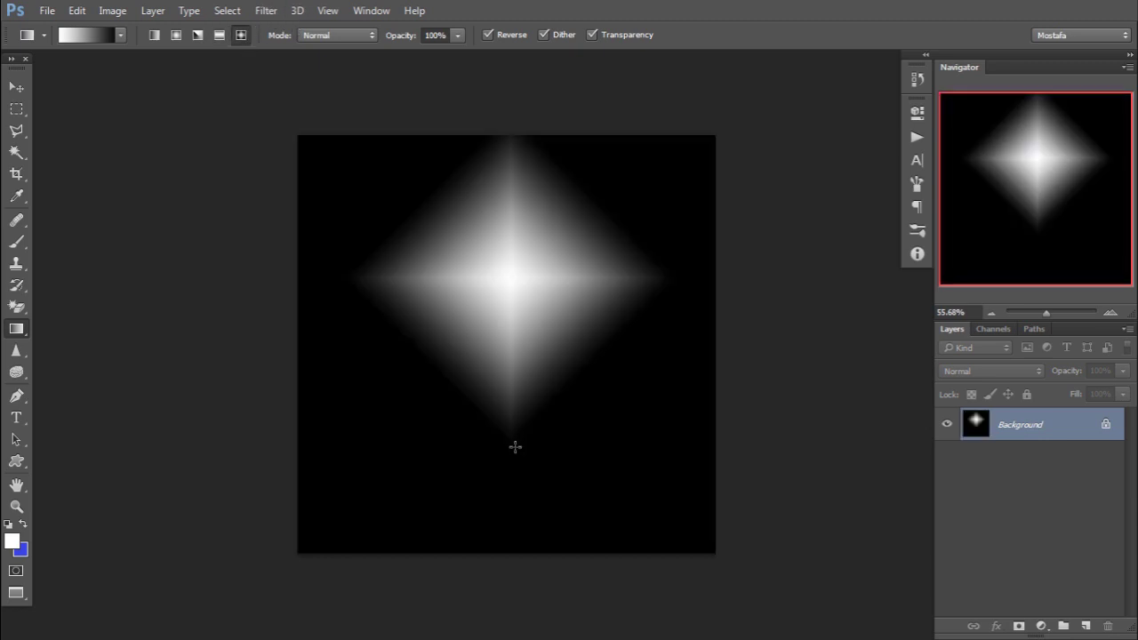
key(ctrl+z)
mouse_move(450, 311)
mouse_down()
mouse_move(472, 343)
mouse_move(703, 487)
mouse_up()
key(ctrl+z)
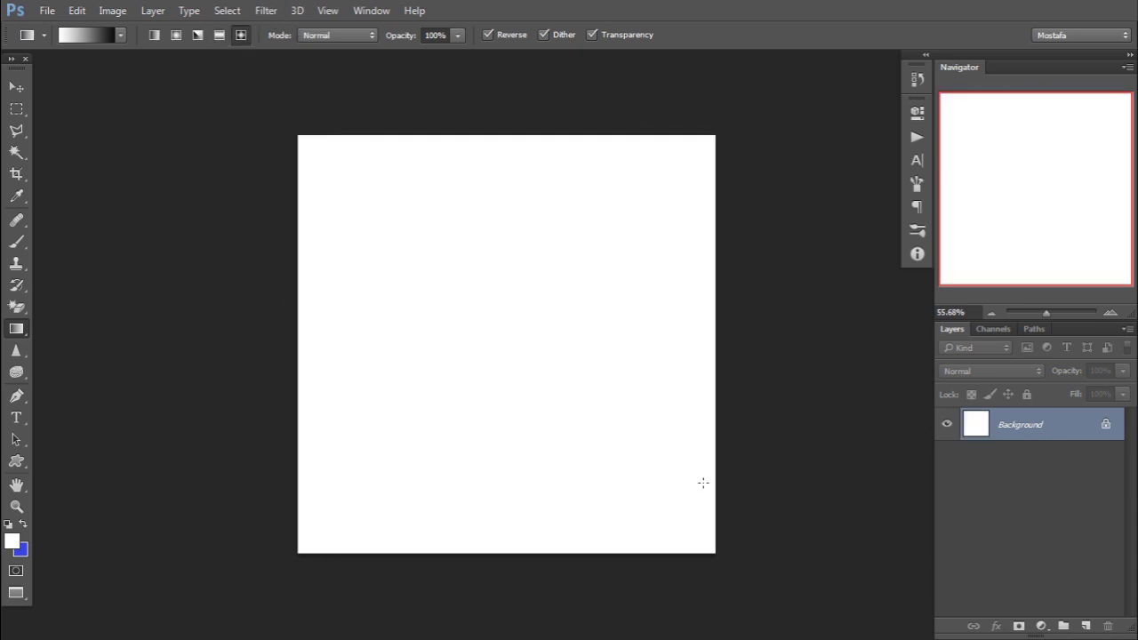
drag(493, 294, 495, 395)
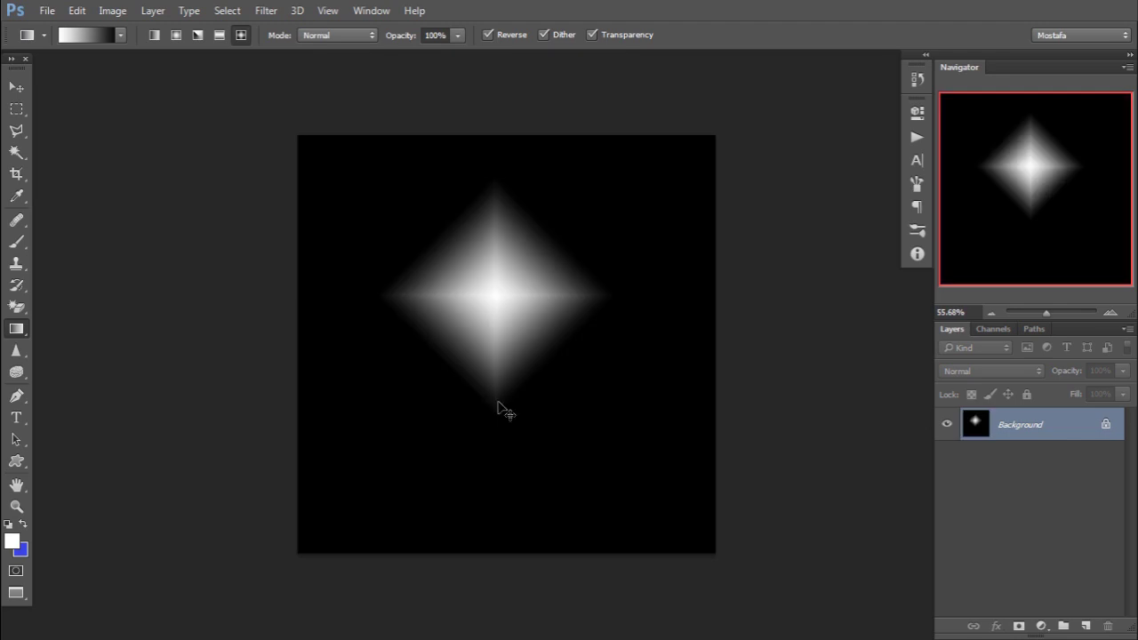
key(ctrl+z)
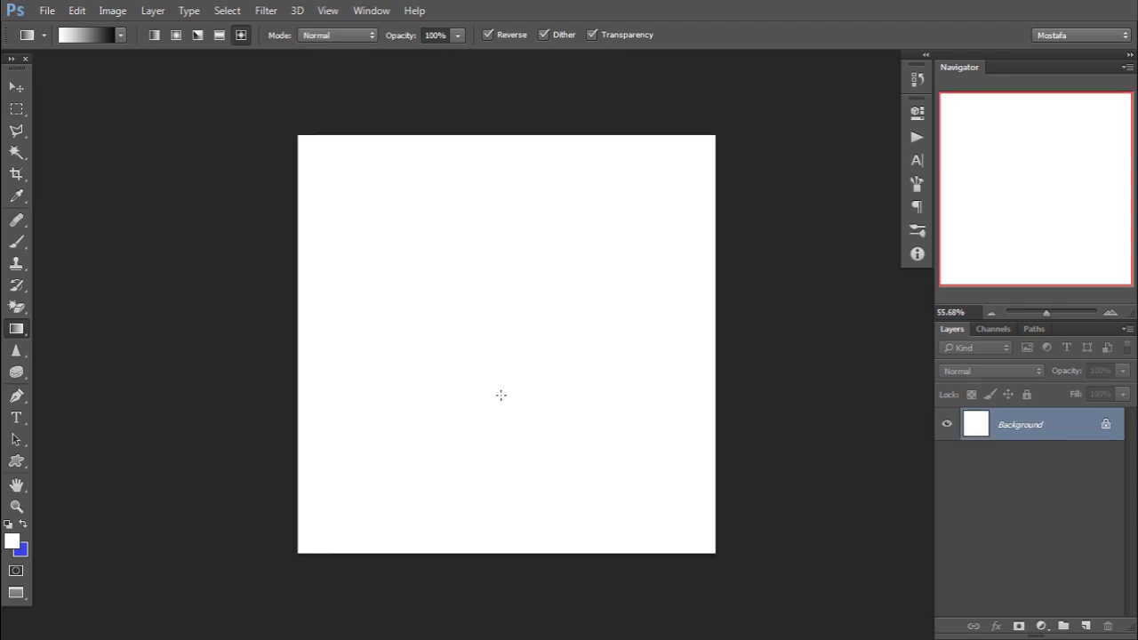
At 52% opacity, test a diamond and a linear gradient, undoing both
drag(399, 41, 363, 43)
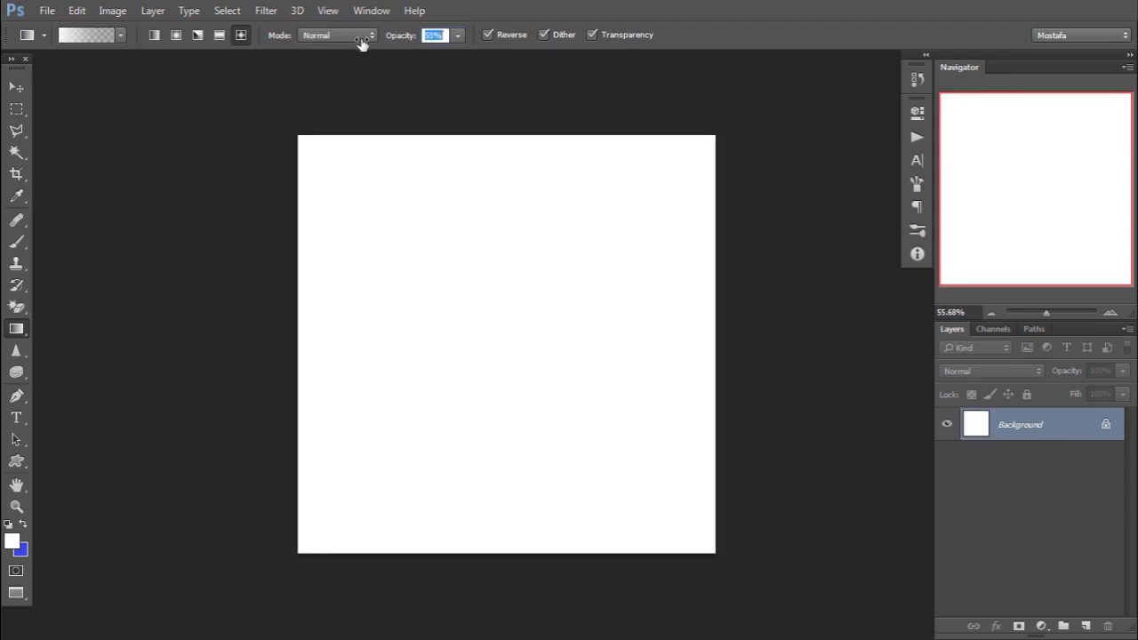
drag(509, 231, 538, 492)
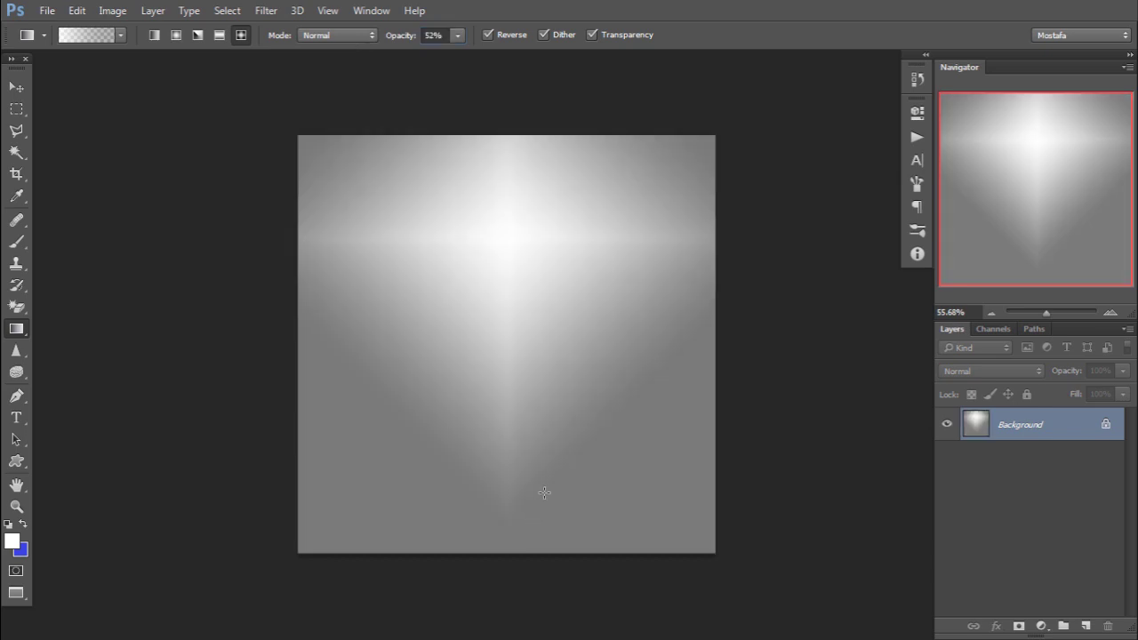
key(ctrl+z)
click(154, 34)
drag(513, 279, 511, 457)
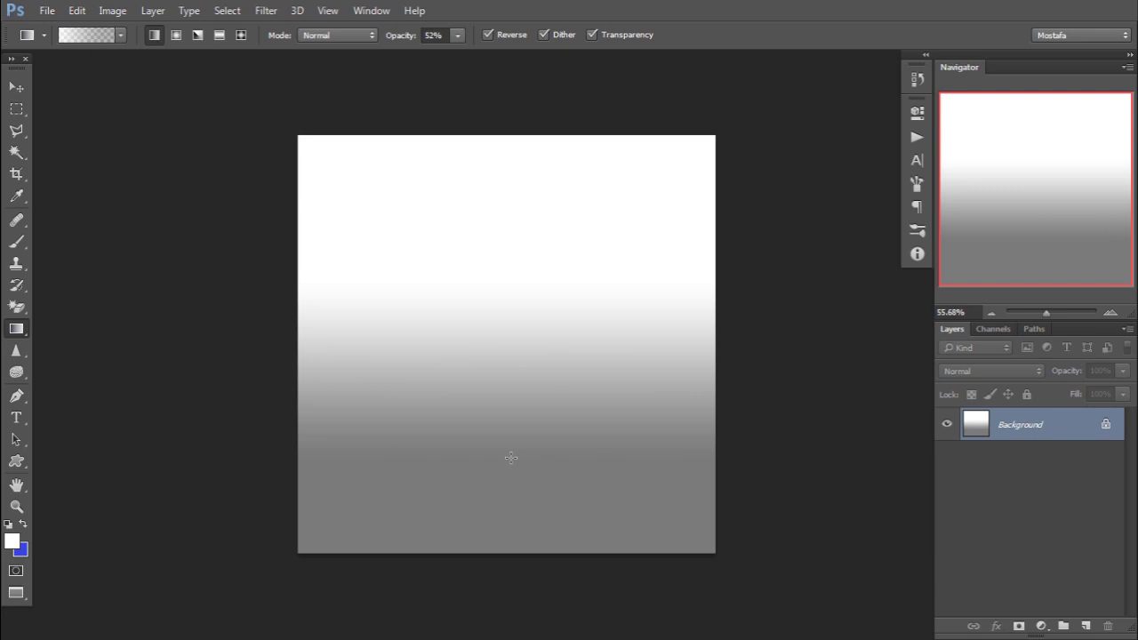
key(ctrl+z)
Restore opacity to 100% and test a white-to-black linear gradient, then undo
click(434, 34)
text(100)
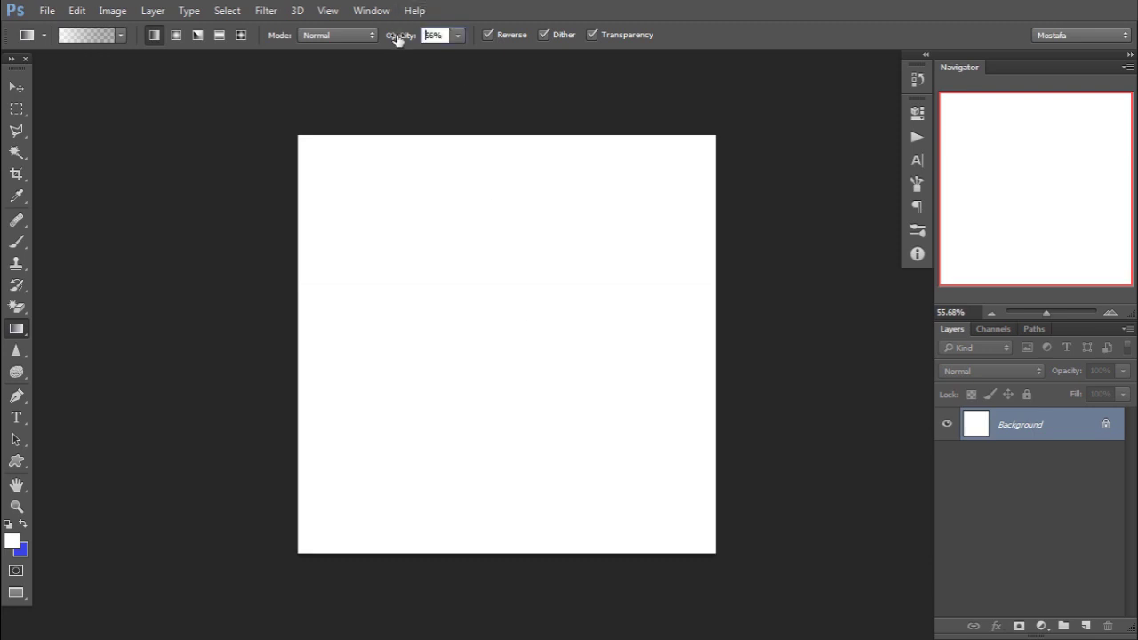
key(Return)
drag(461, 288, 470, 546)
key(ctrl+z)
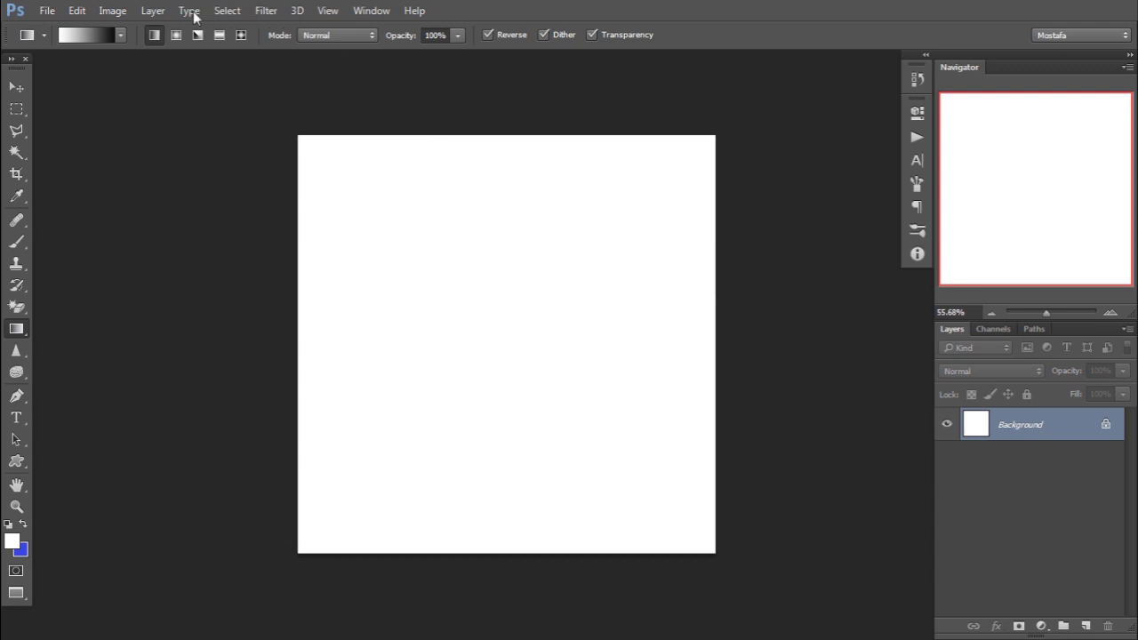
Browse the gradient presets and choose Foreground to Background in the Gradient Editor
click(118, 36)
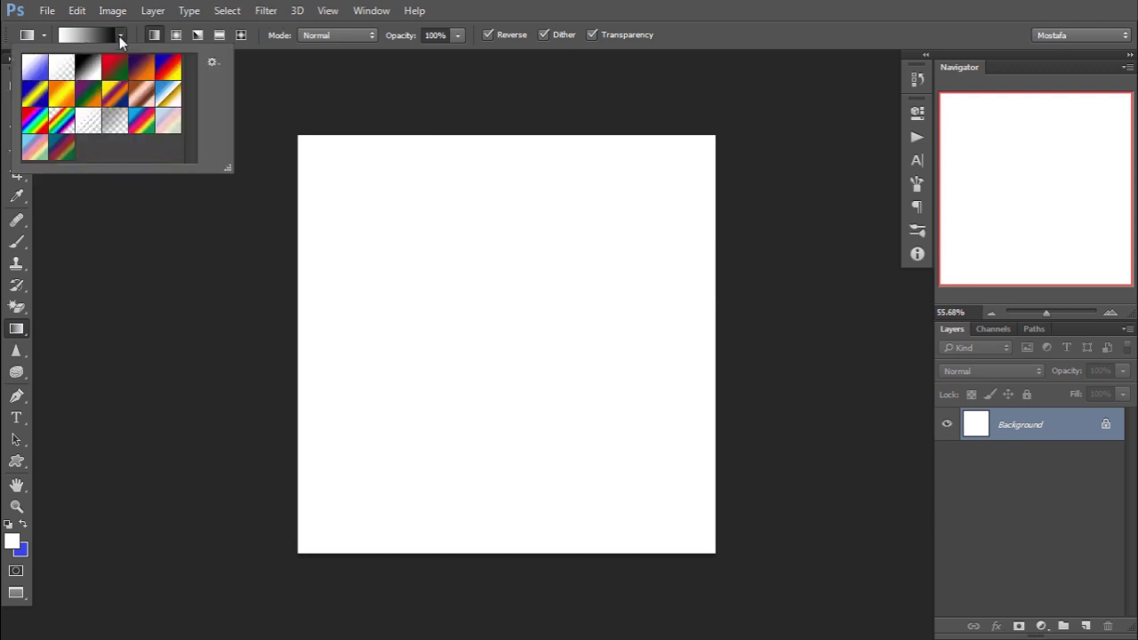
key(Escape)
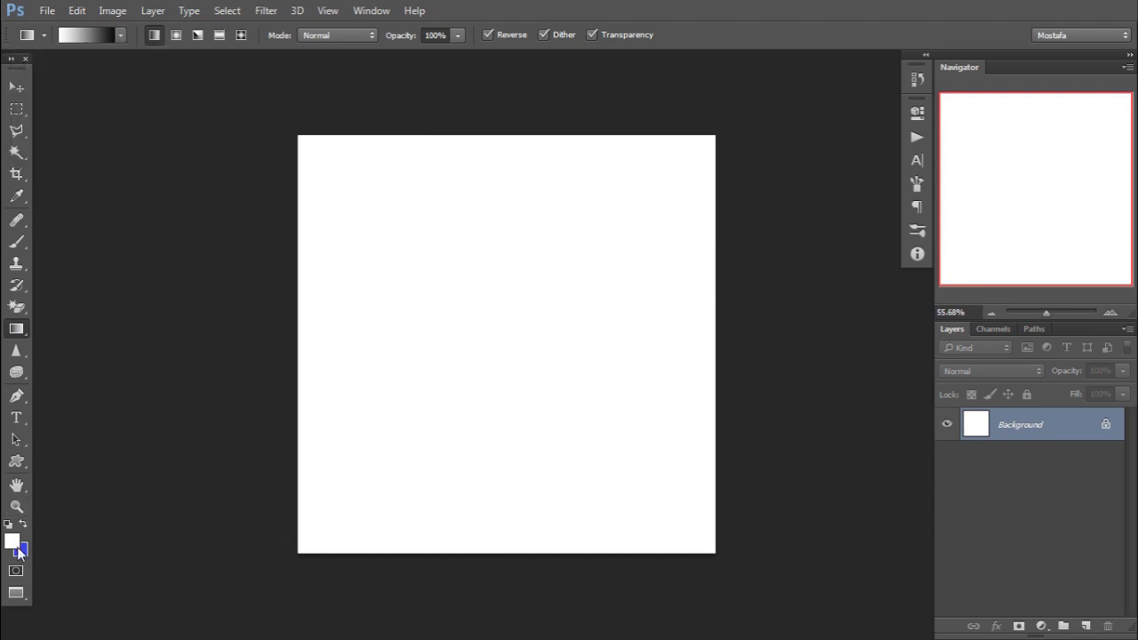
click(88, 36)
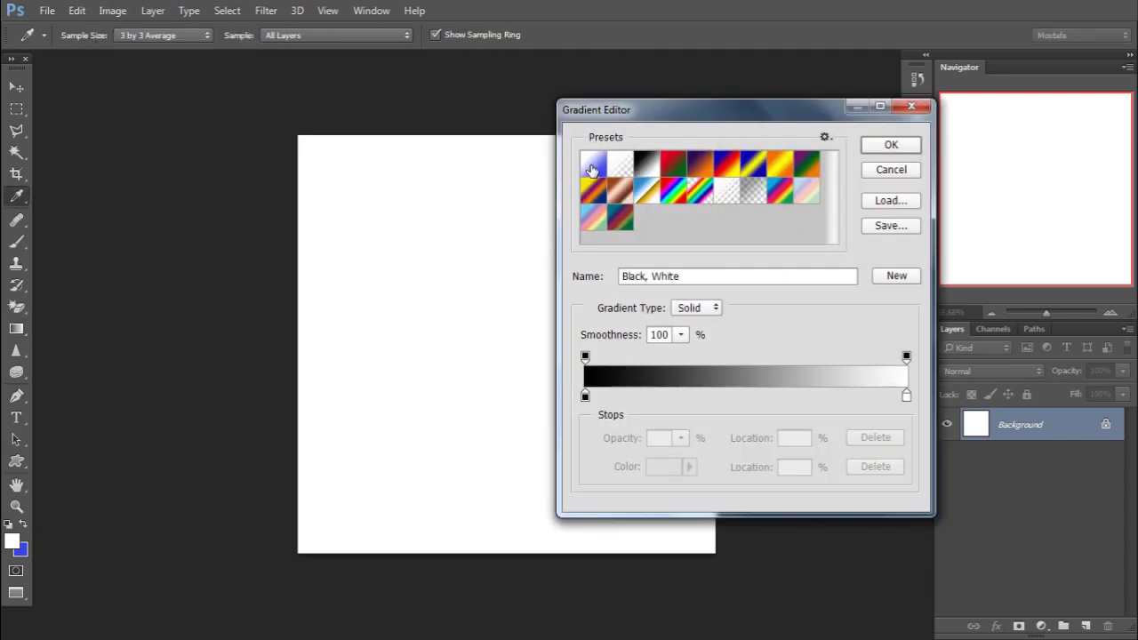
click(594, 165)
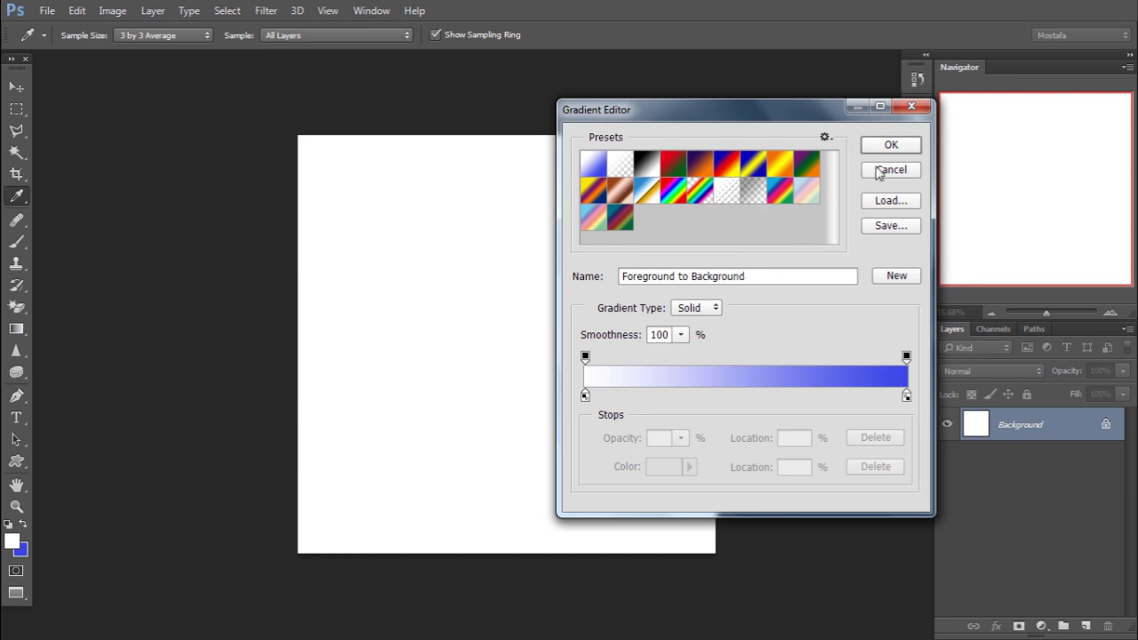
click(891, 170)
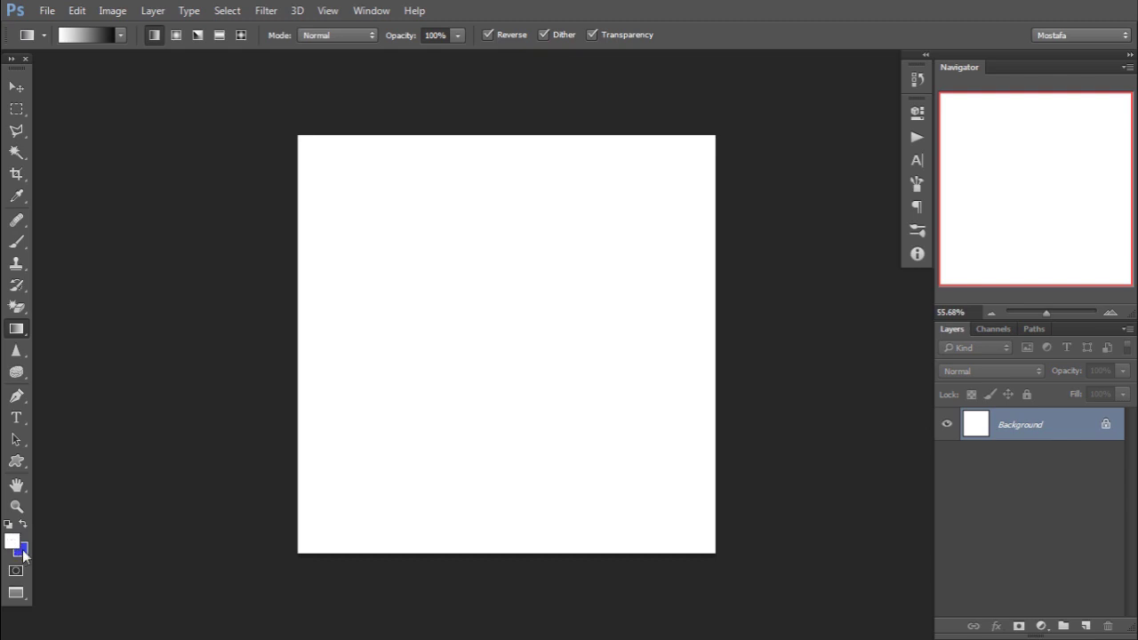
Reapply Foreground to Background and swap the foreground and background colours
click(101, 36)
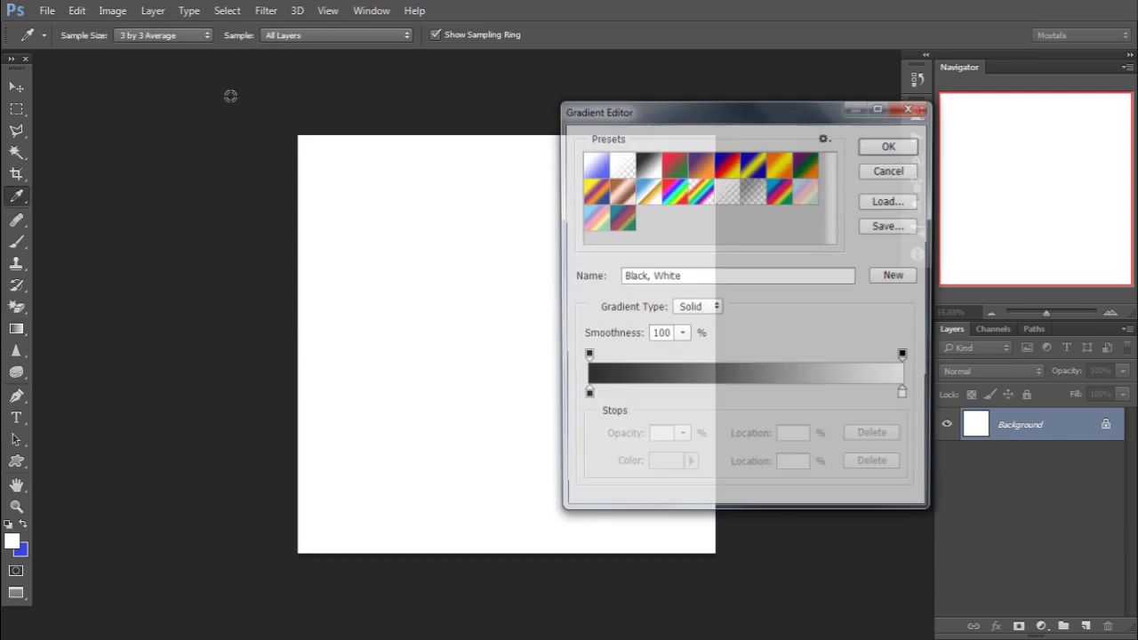
click(583, 161)
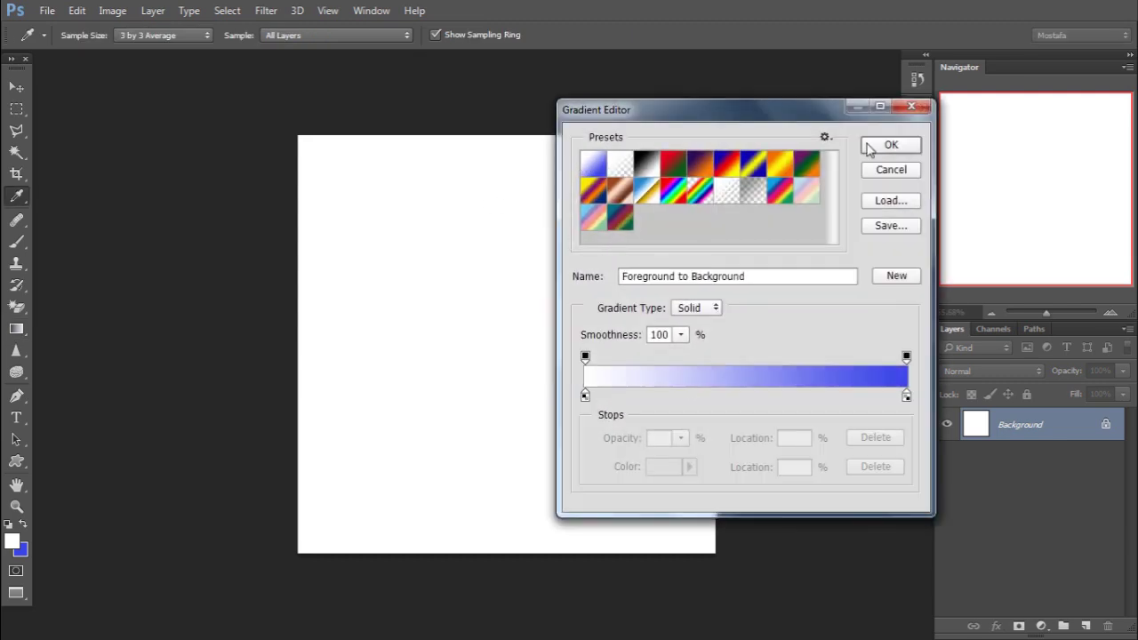
click(880, 171)
click(23, 524)
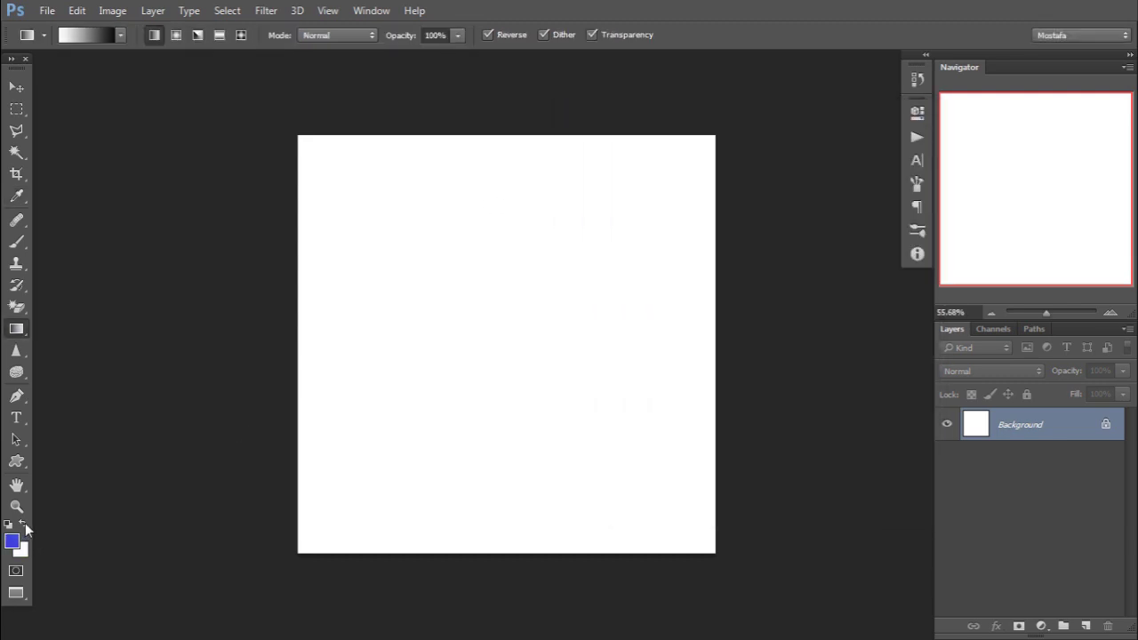
click(84, 36)
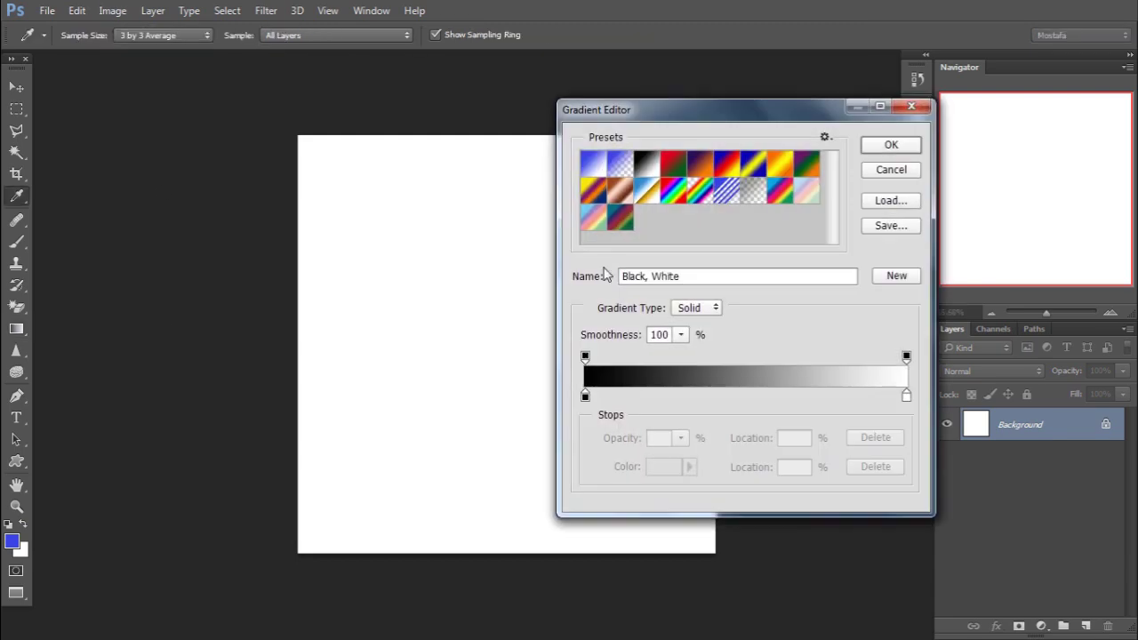
click(890, 170)
Set foreground to dark navy 0d114e and background to red, making a navy-to-red gradient
click(11, 540)
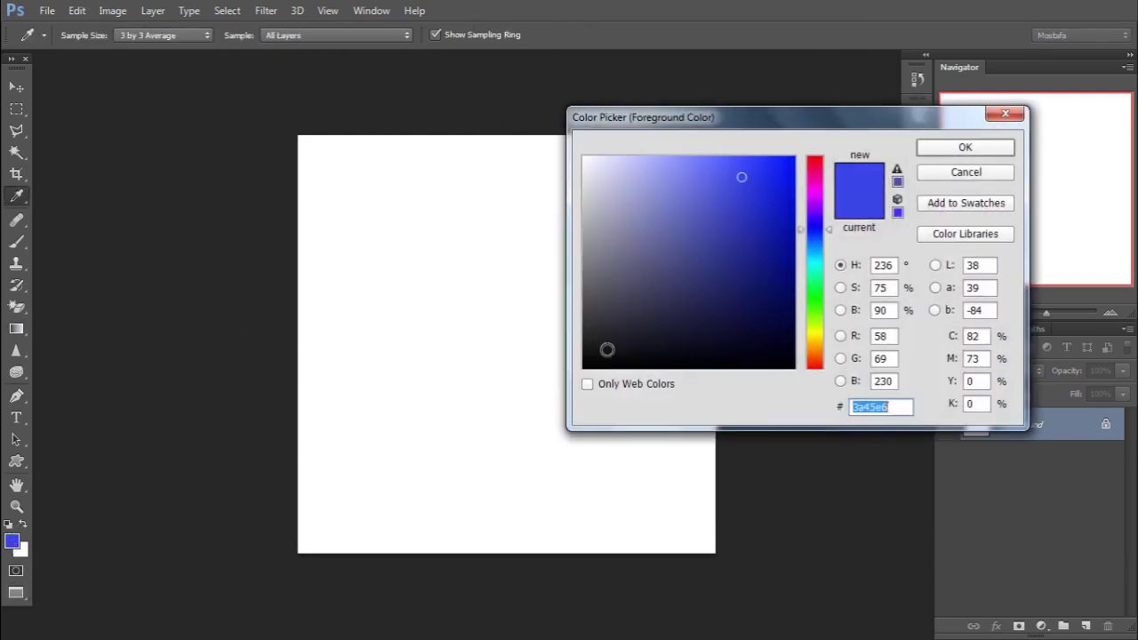
drag(755, 241, 760, 304)
click(951, 147)
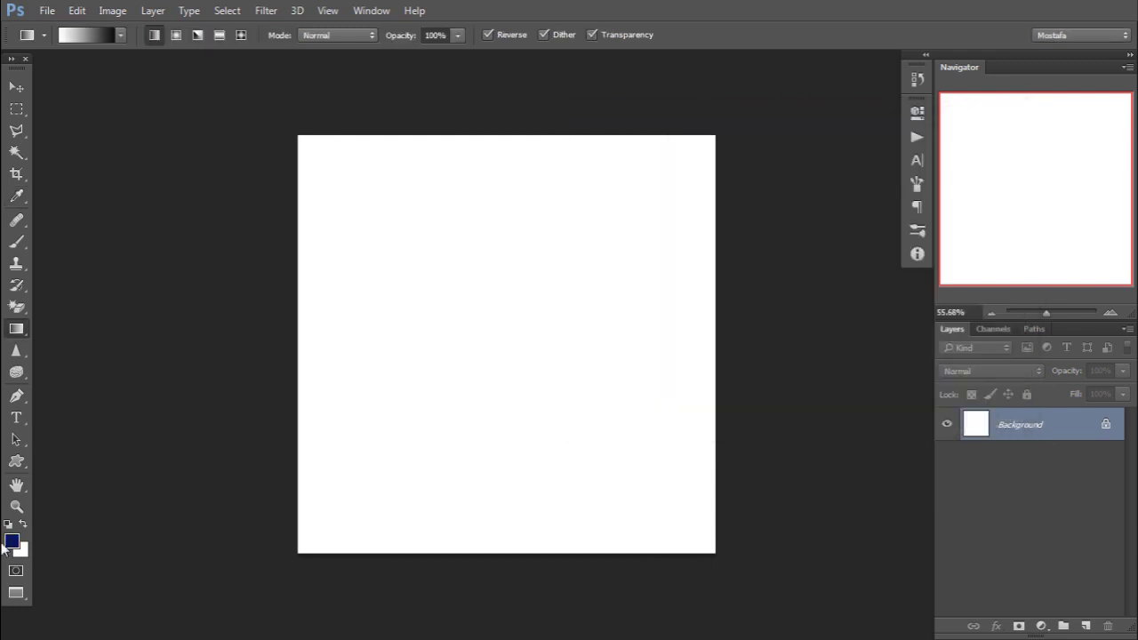
click(22, 548)
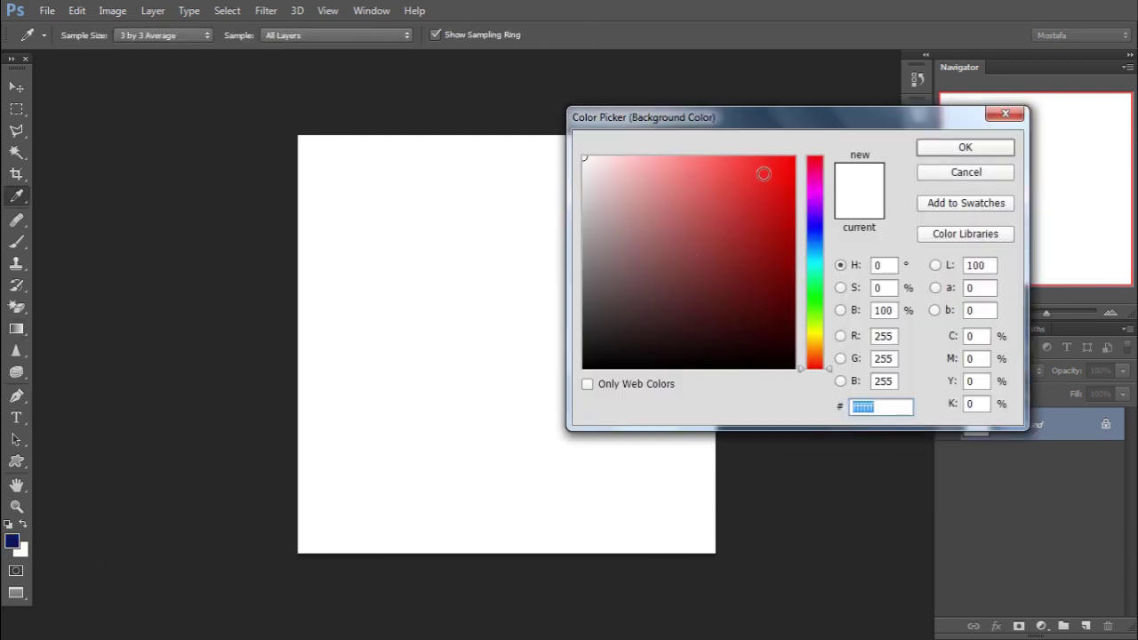
click(791, 158)
click(960, 149)
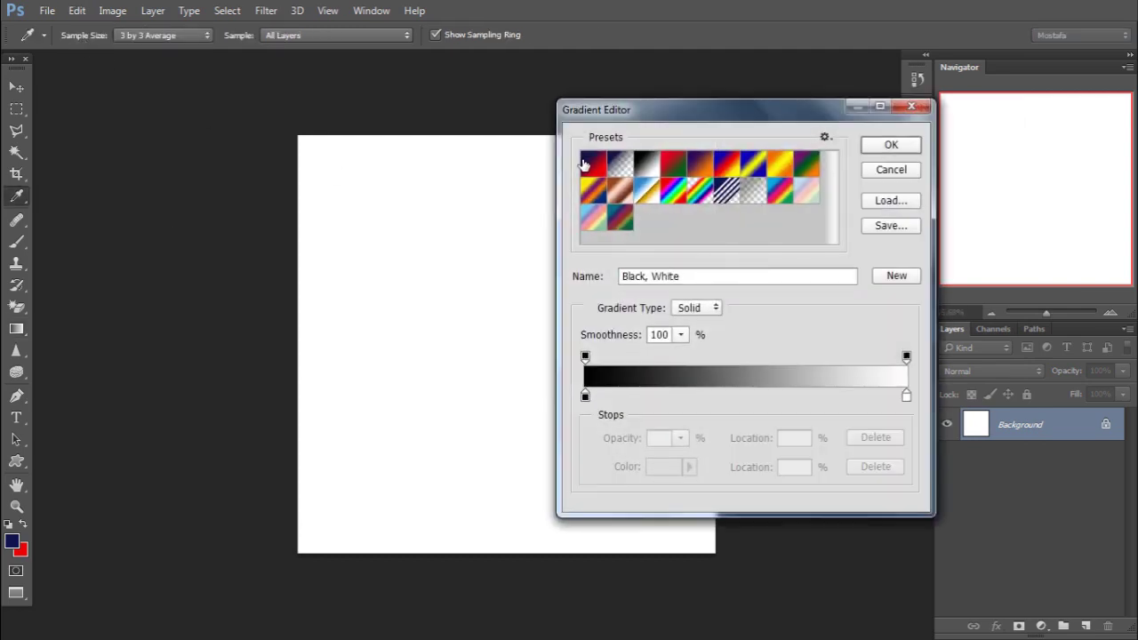
click(583, 164)
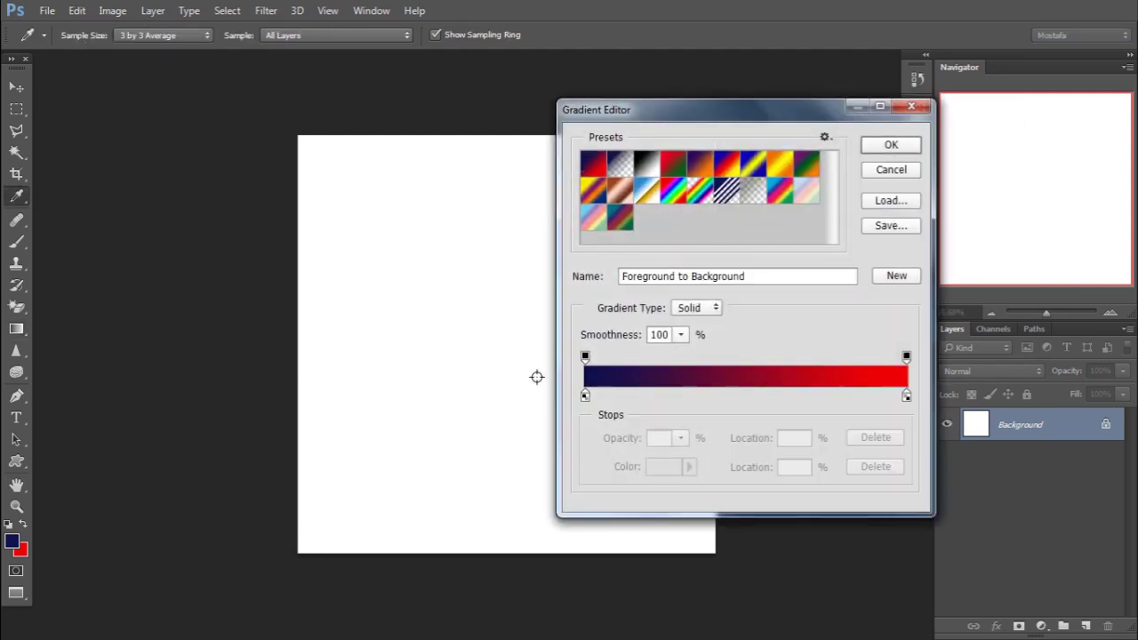
click(890, 145)
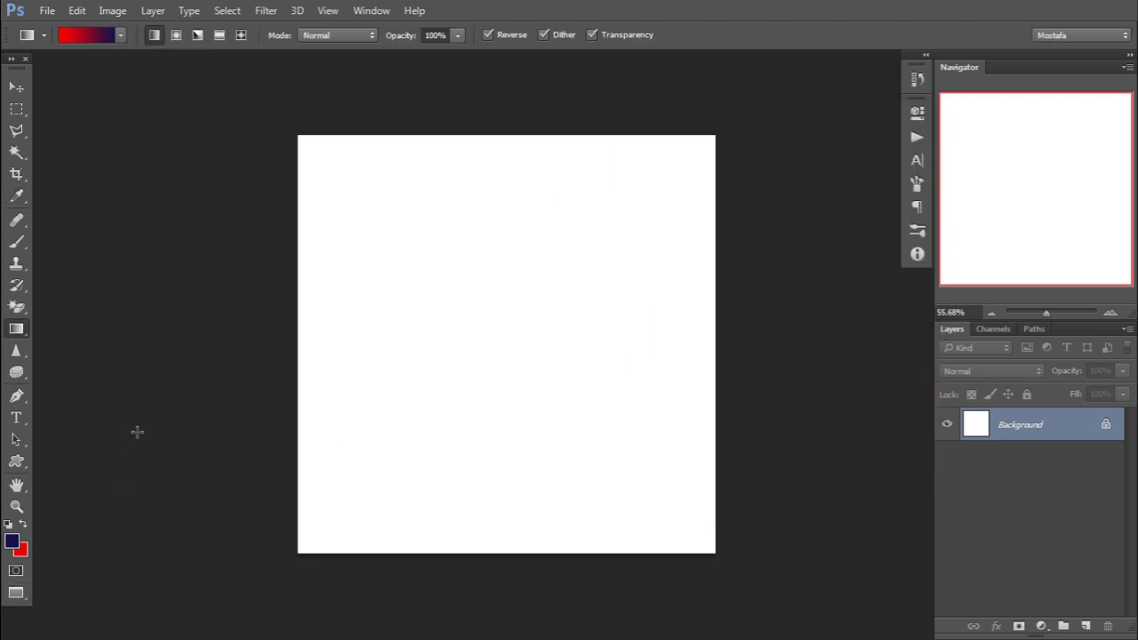
Choose the Foreground to Transparent preset, test a navy fade down the canvas, then undo
click(120, 35)
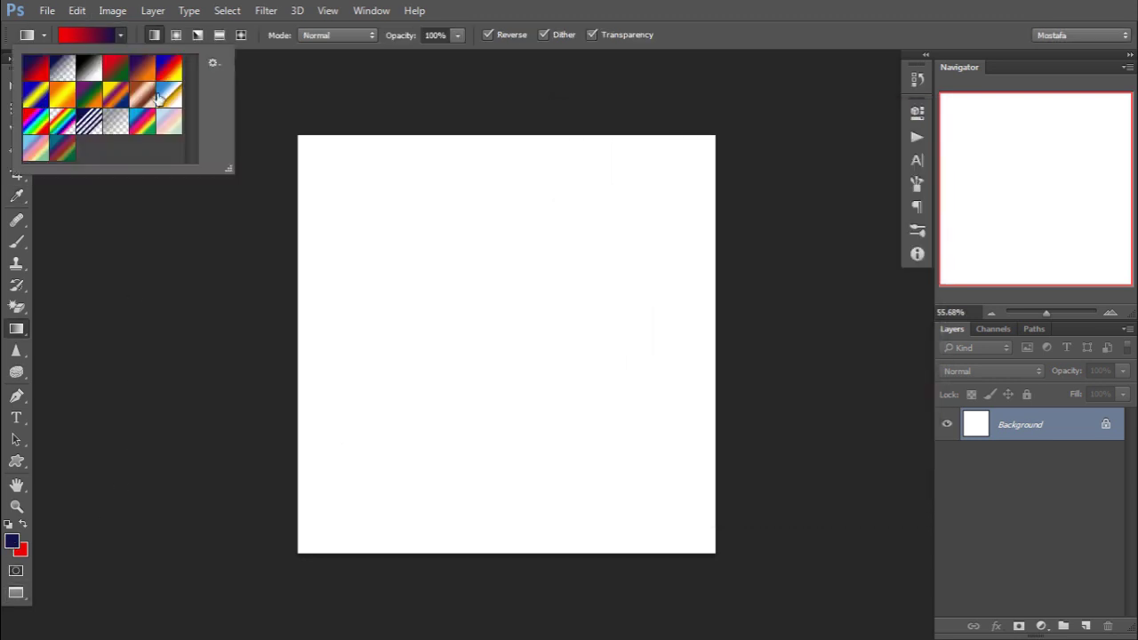
click(56, 74)
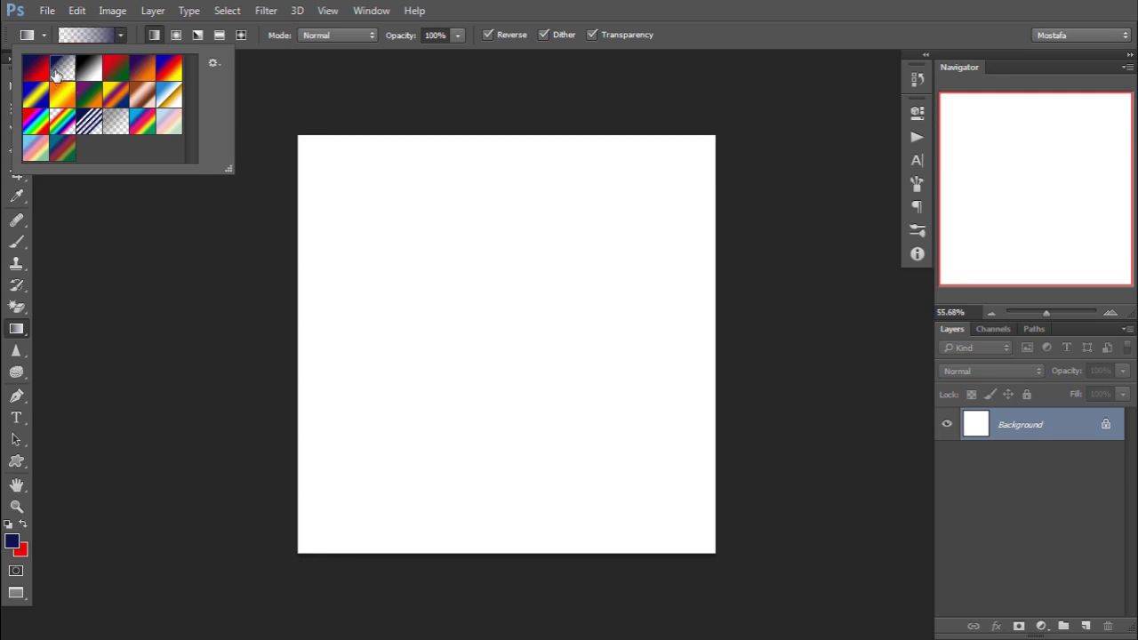
click(818, 7)
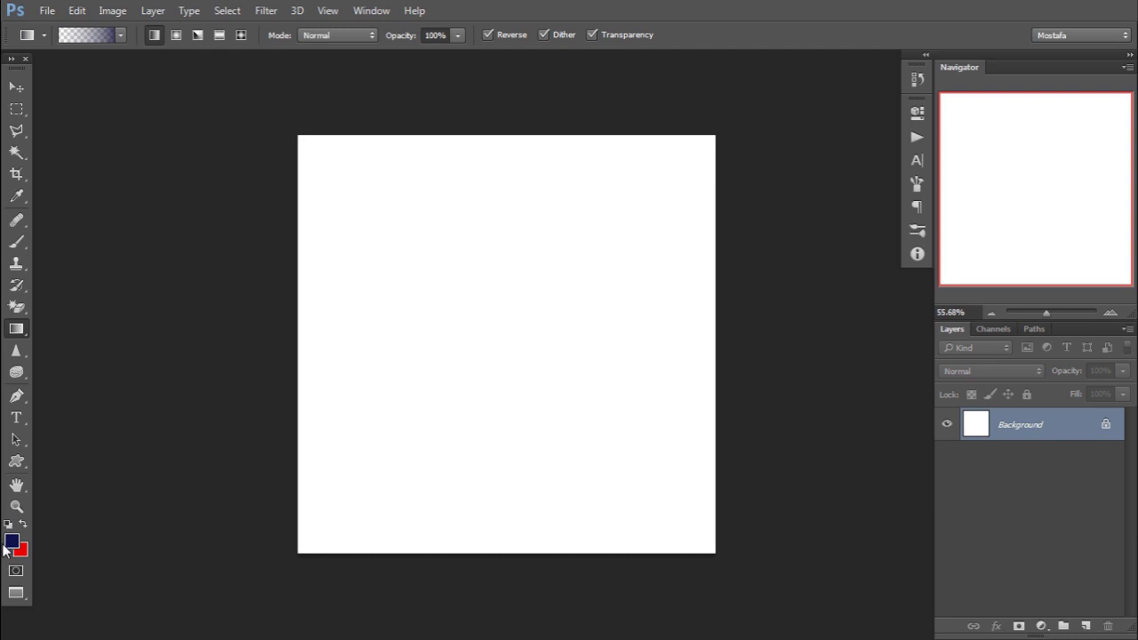
drag(522, 252, 527, 579)
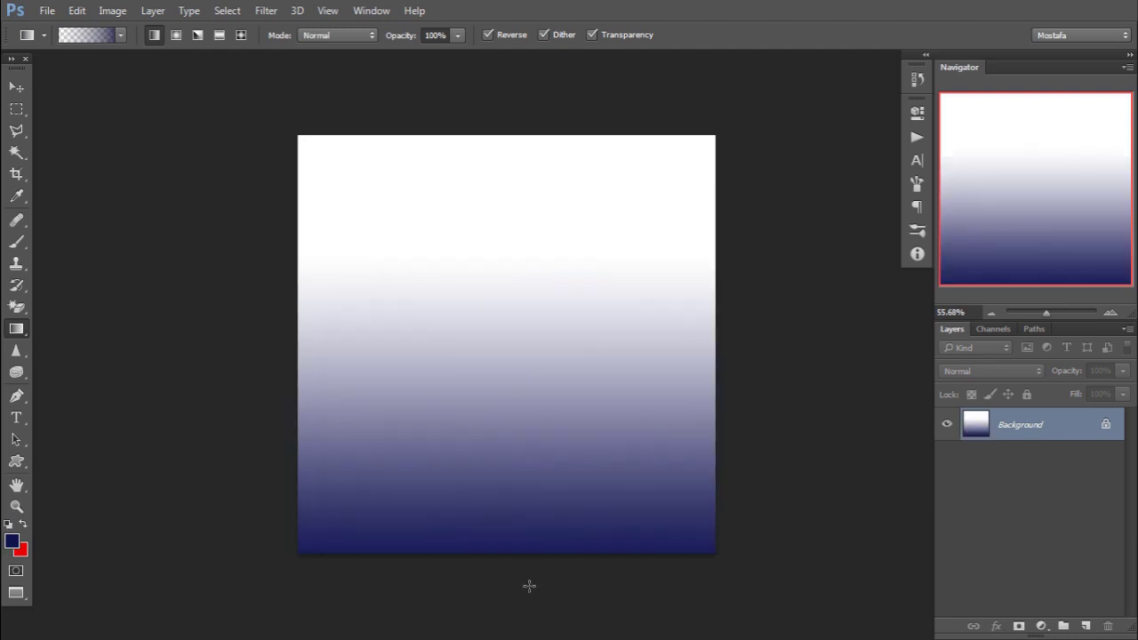
key(ctrl+z)
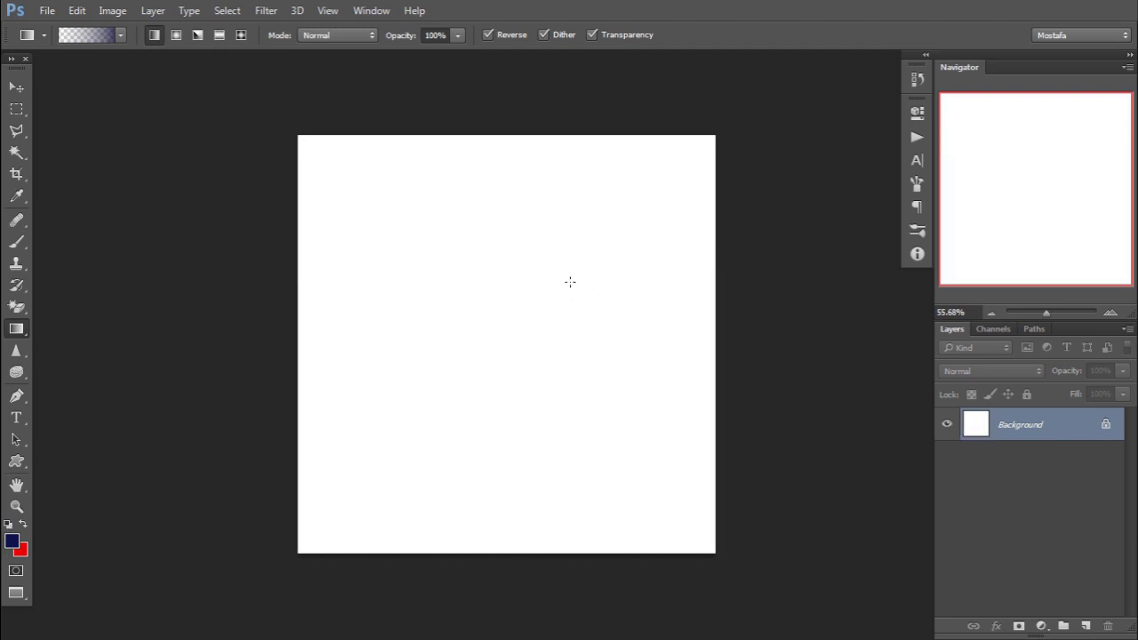
drag(16, 329, 57, 342)
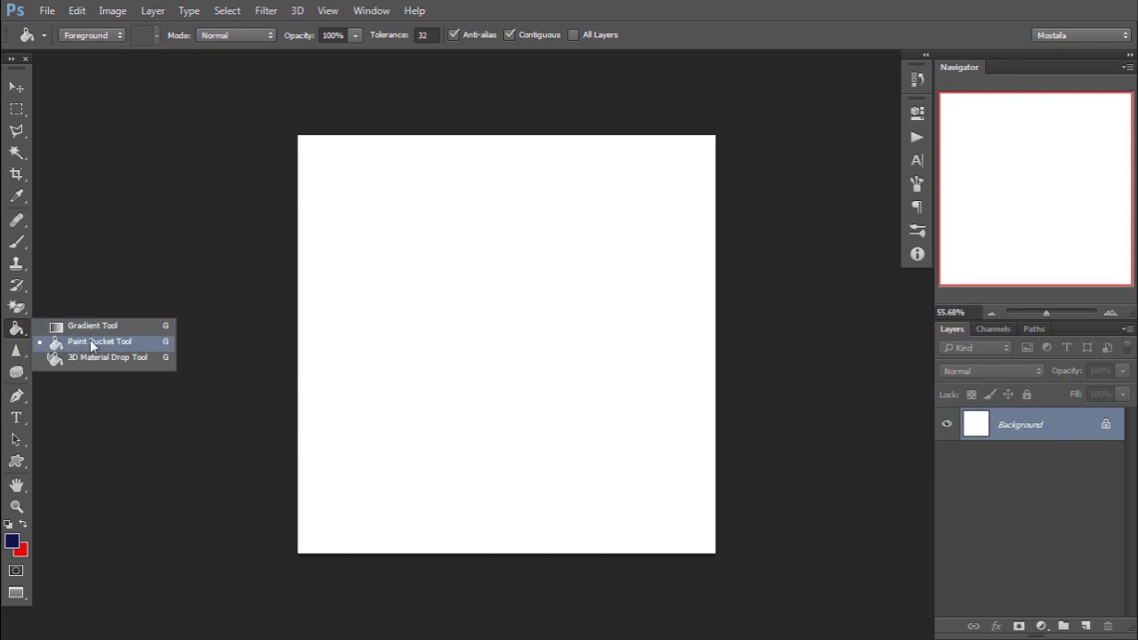
Try filling the blank canvas with dark navy blue using the Paint Bucket
click(90, 342)
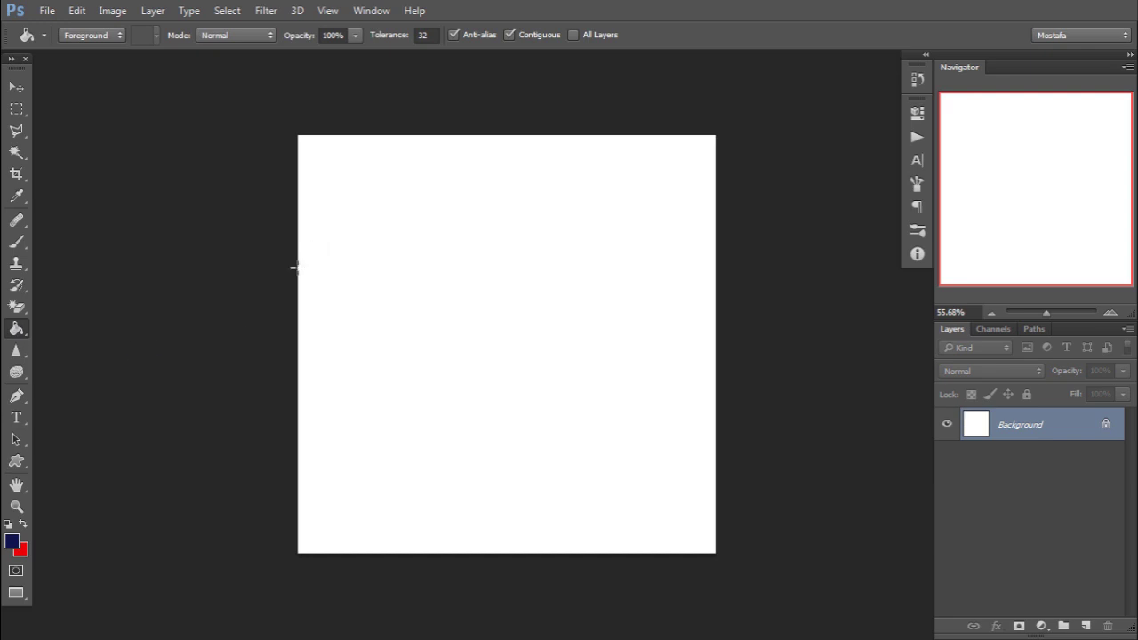
click(12, 540)
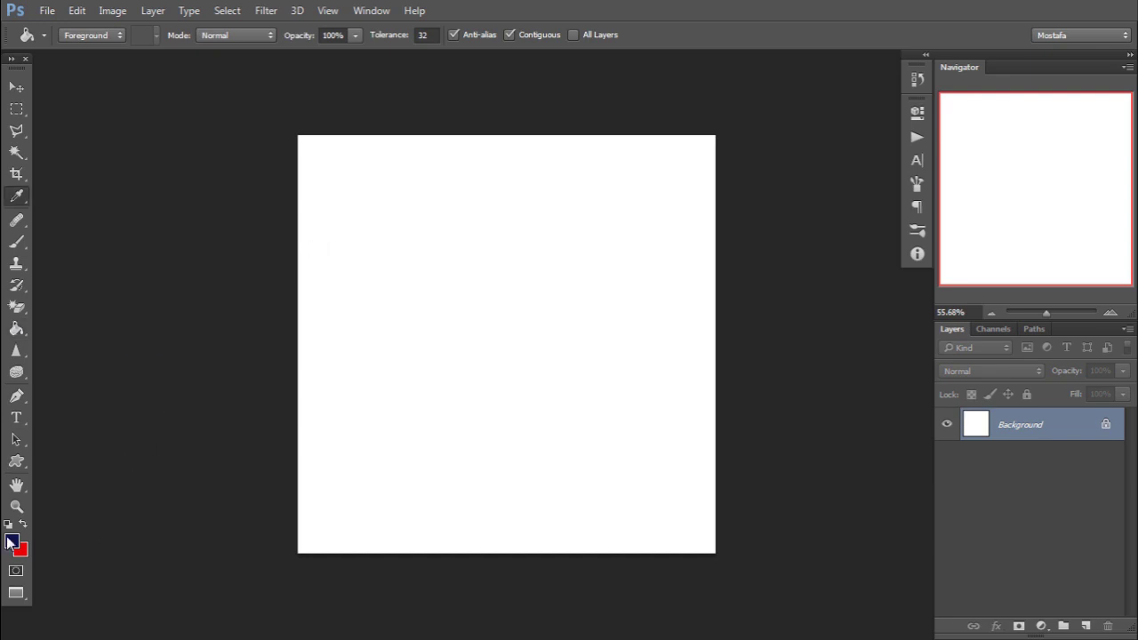
click(965, 149)
click(357, 335)
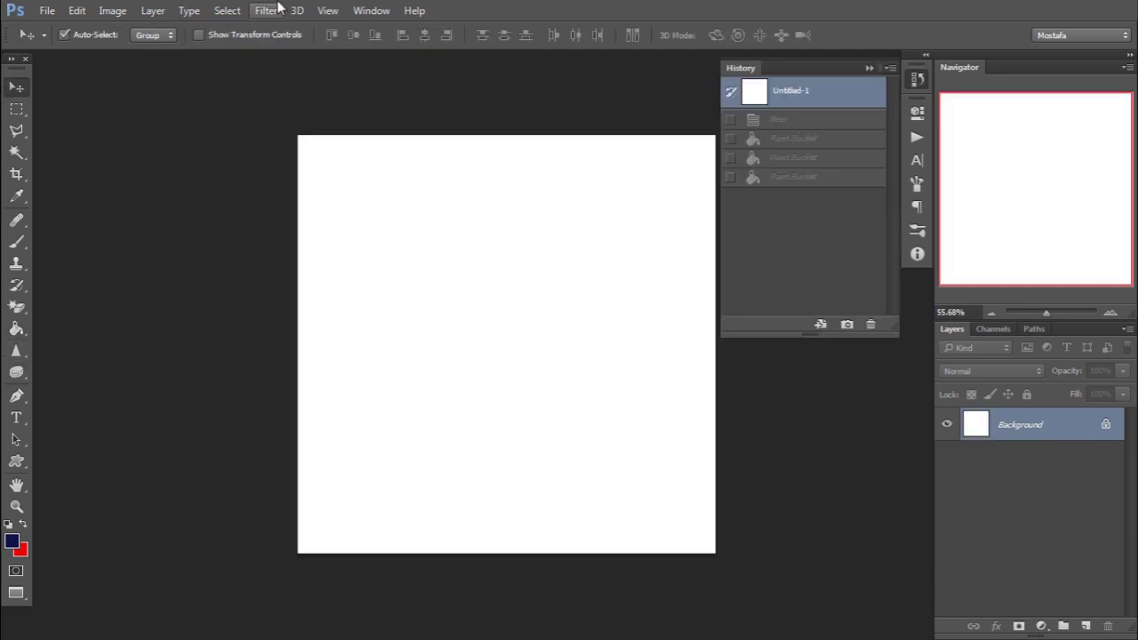
Revert the navy fill, take the Move tool, and call up the open-documents list
click(16, 349)
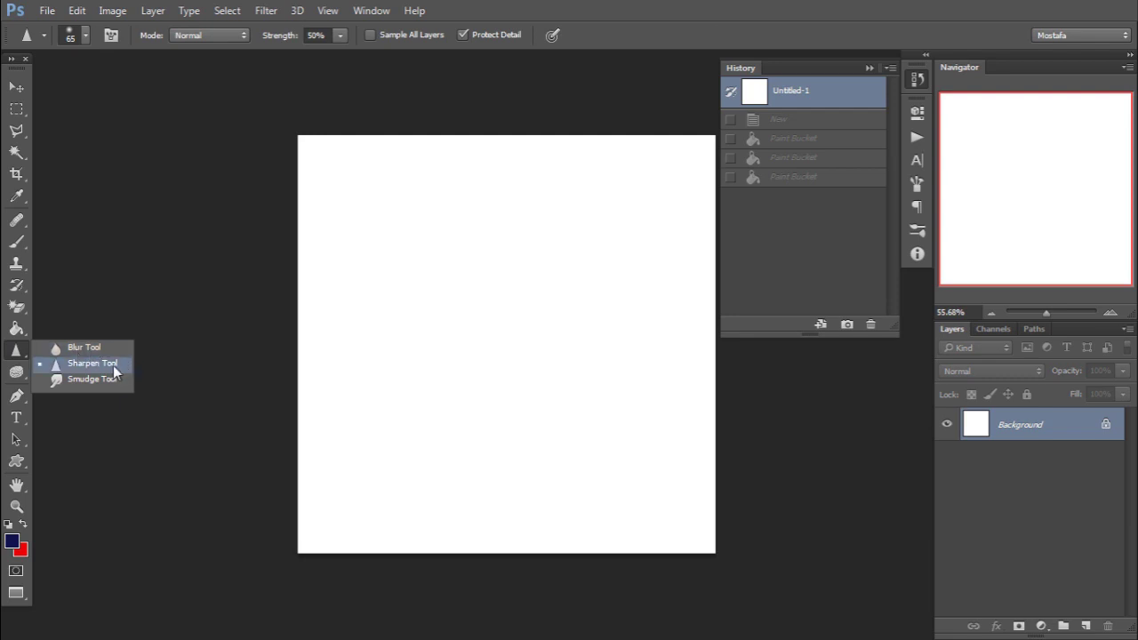
click(16, 86)
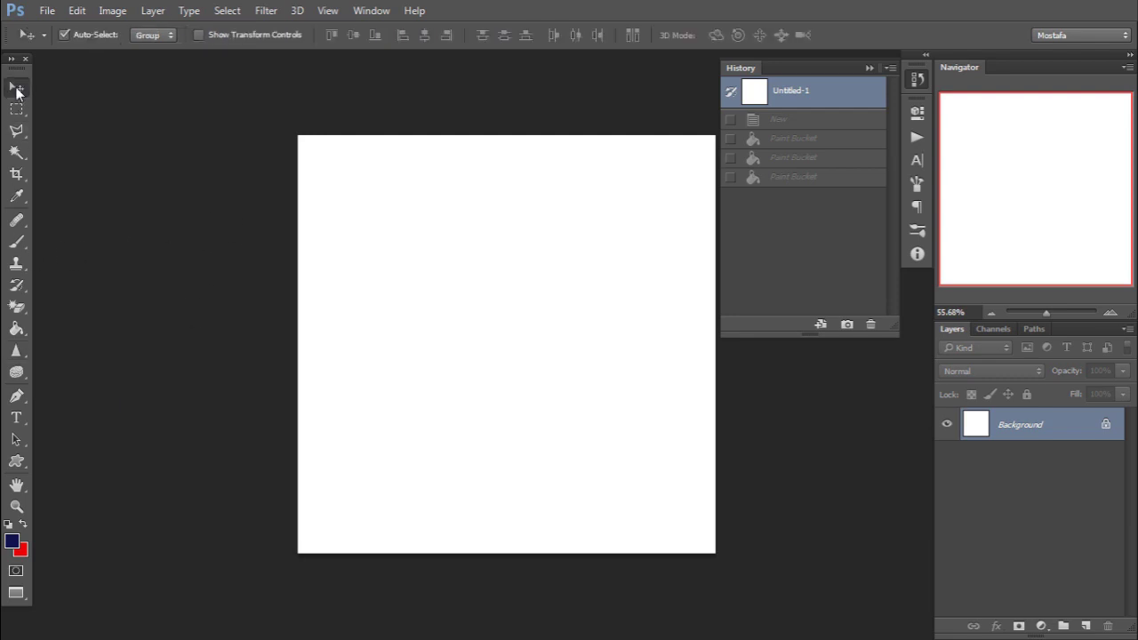
click(371, 9)
Bring up 16686_wpm_hires.jpg and revert it to the top History snapshot, discarding the smudges
click(378, 565)
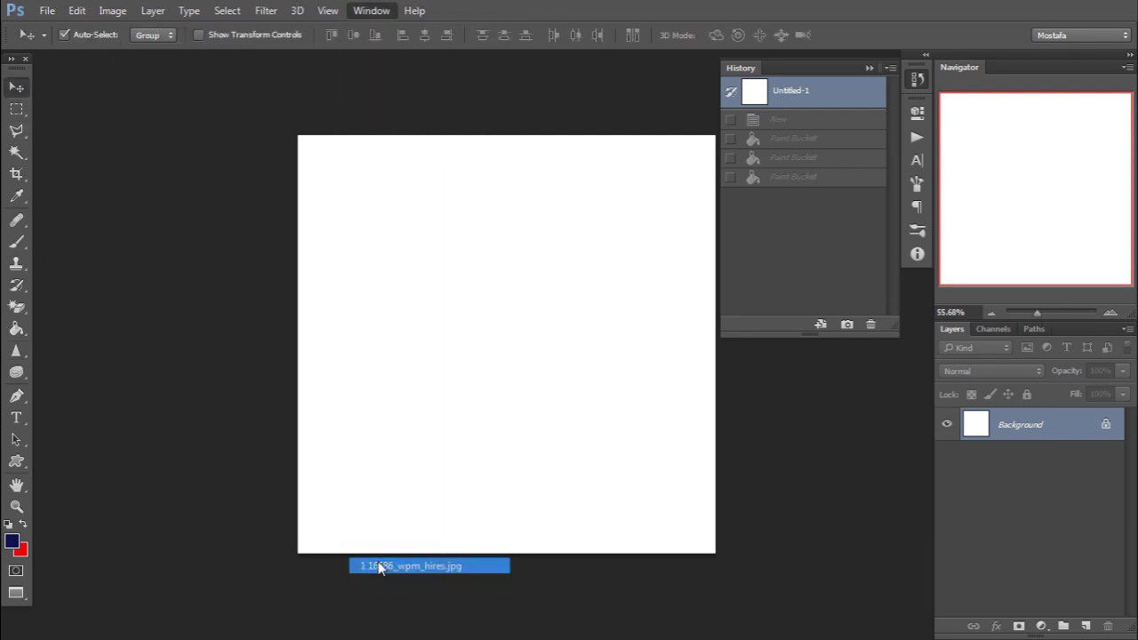
drag(553, 402, 480, 409)
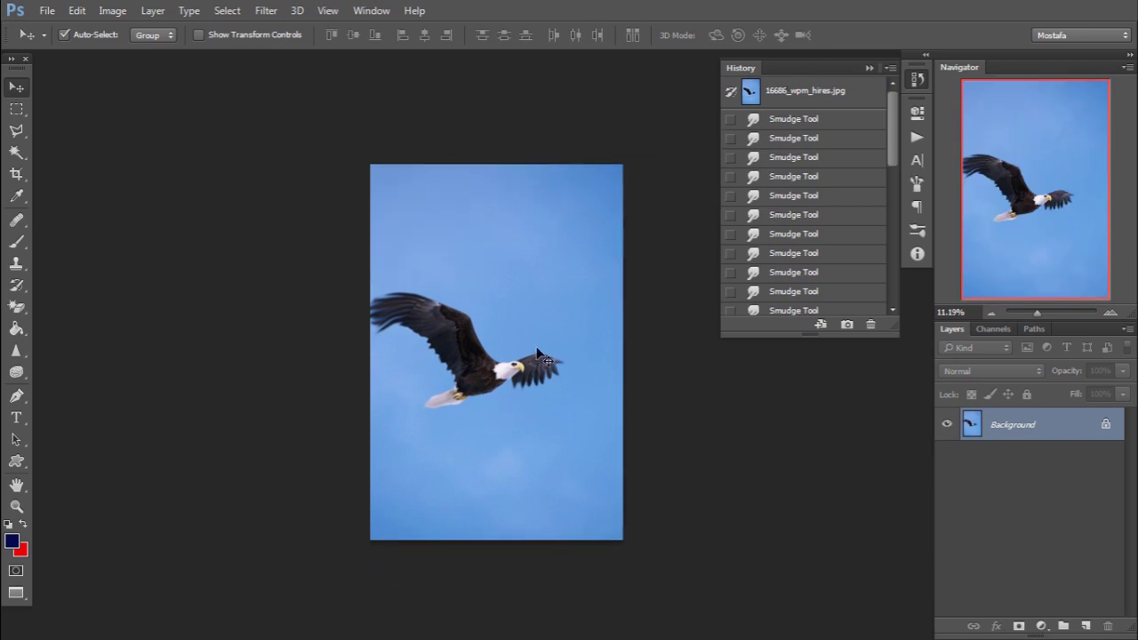
scroll(538, 354, up, 3)
scroll(501, 221, up, 1)
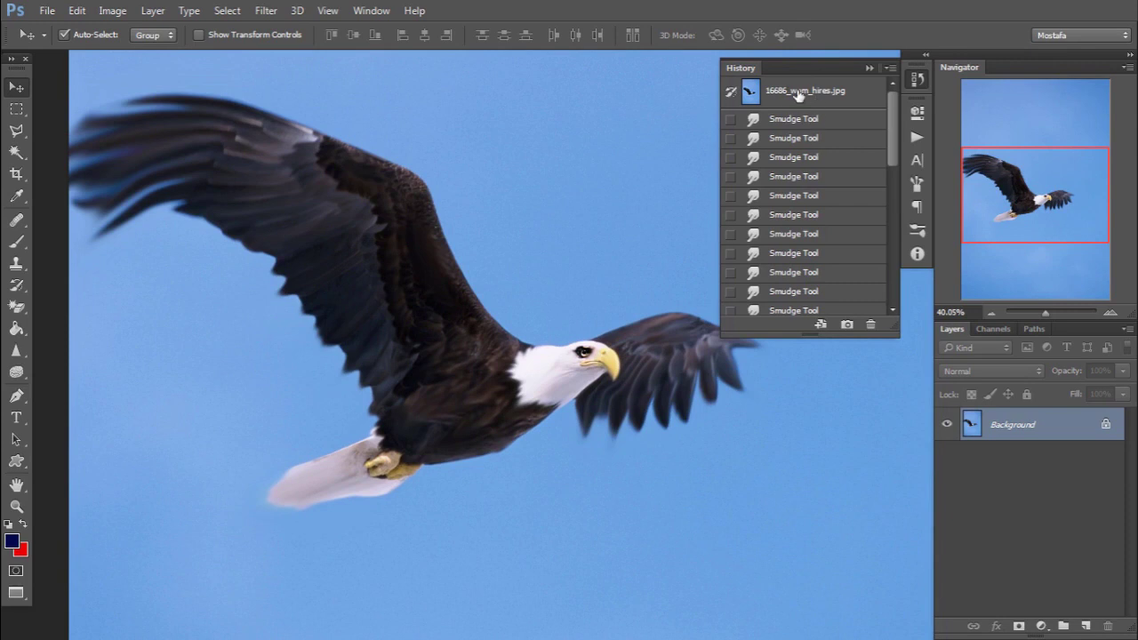
click(797, 95)
scroll(426, 246, down, 3)
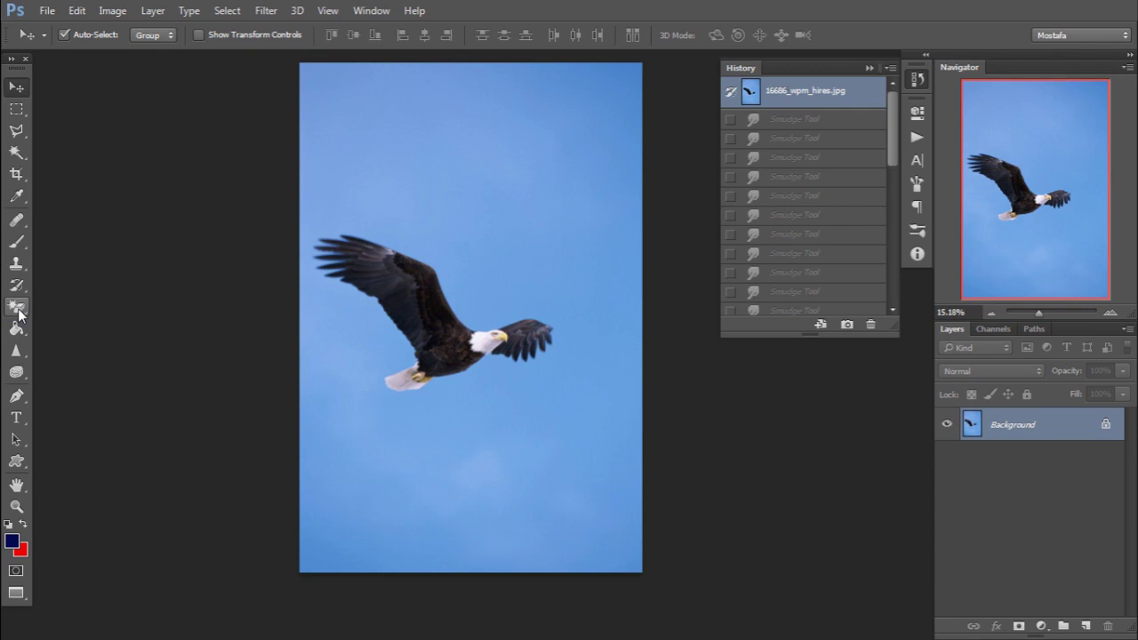
Erase the sky with the Magic Eraser, repeating the erase at tolerance 68
click(17, 307)
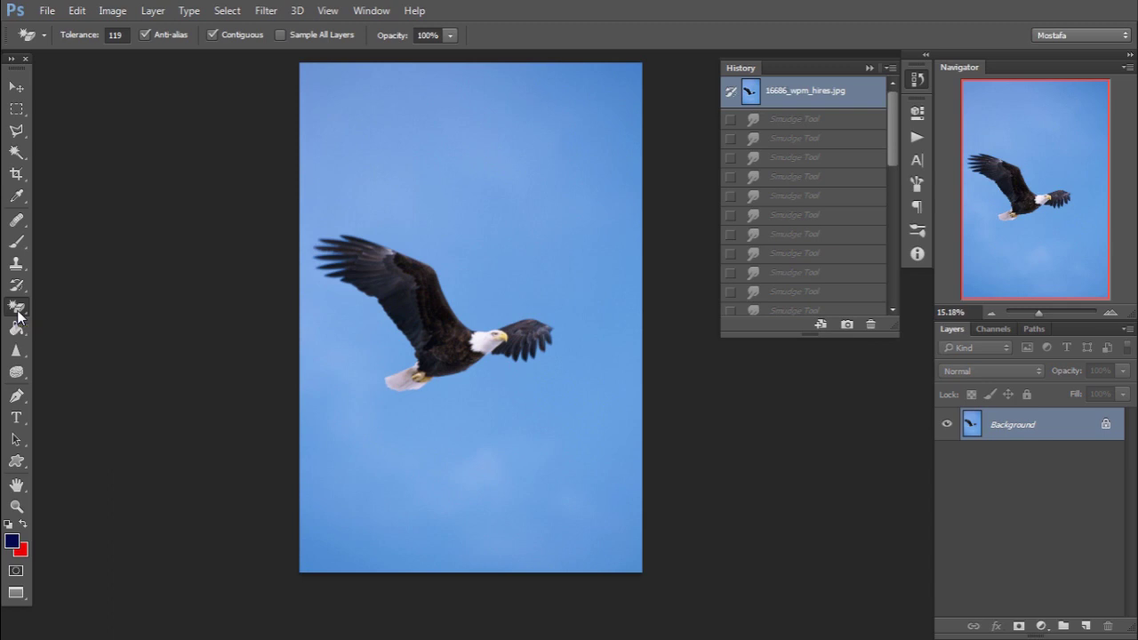
click(565, 175)
drag(93, 34, 46, 40)
click(528, 193)
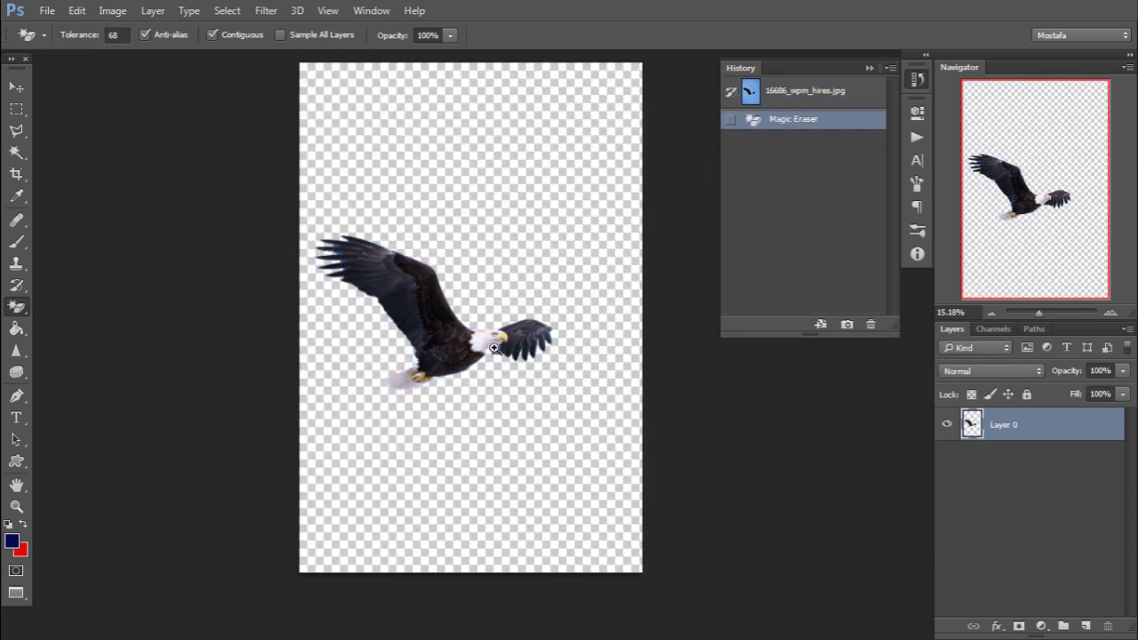
mouse_move(494, 348)
mouse_down()
mouse_move(579, 325)
mouse_move(505, 326)
mouse_move(515, 331)
mouse_up()
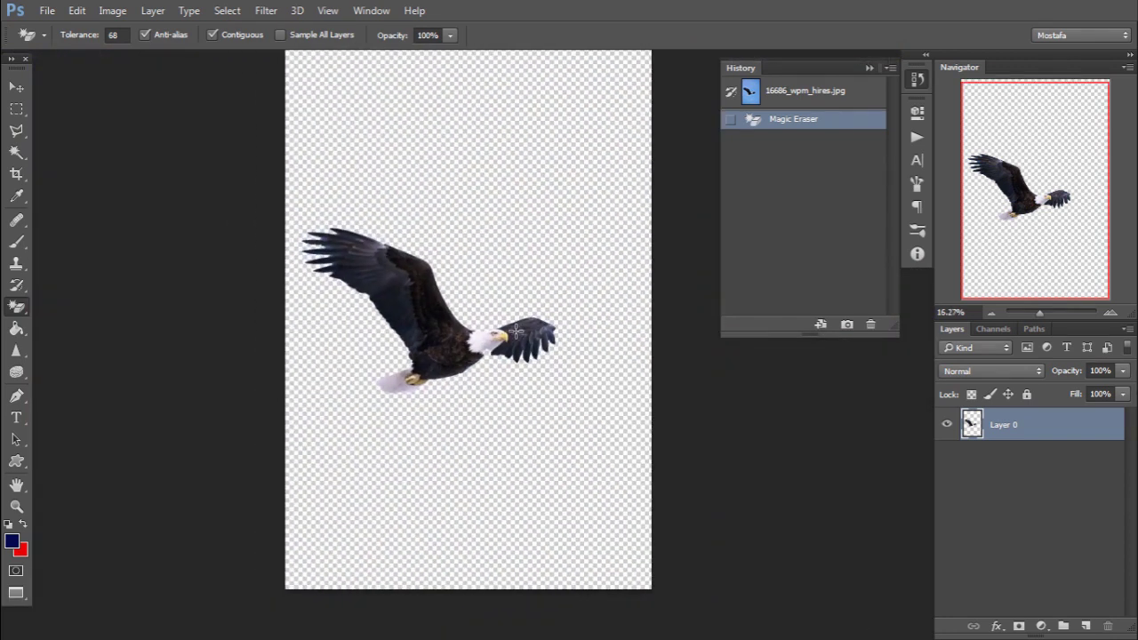
Add an empty Layer 1 and move it beneath the eagle's Layer 0
key(v)
click(1085, 625)
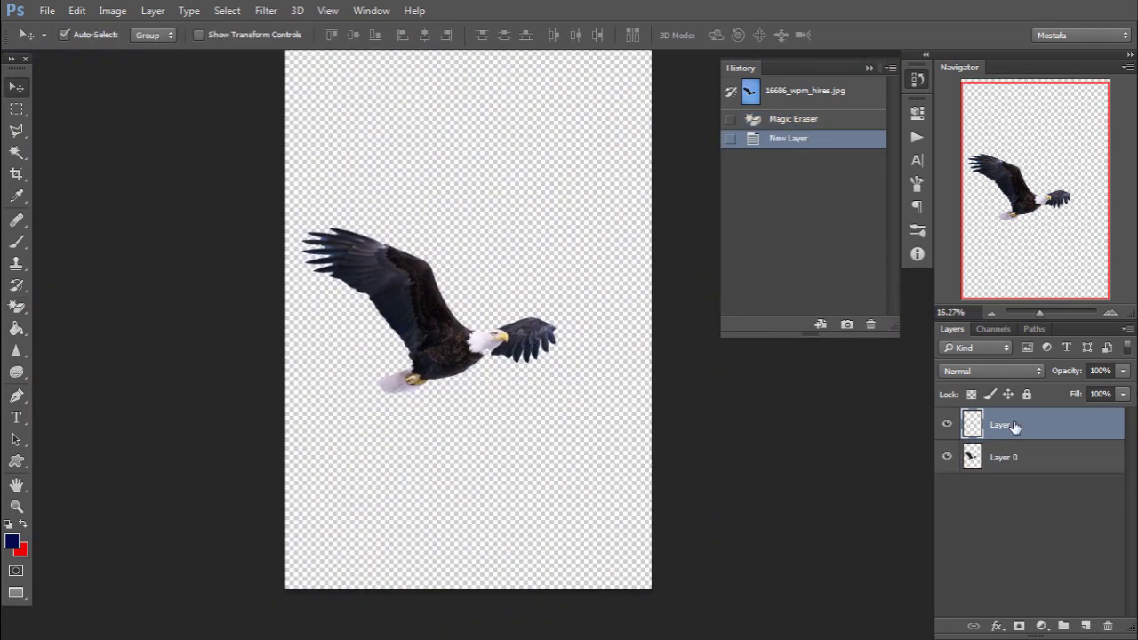
drag(1014, 426, 1005, 469)
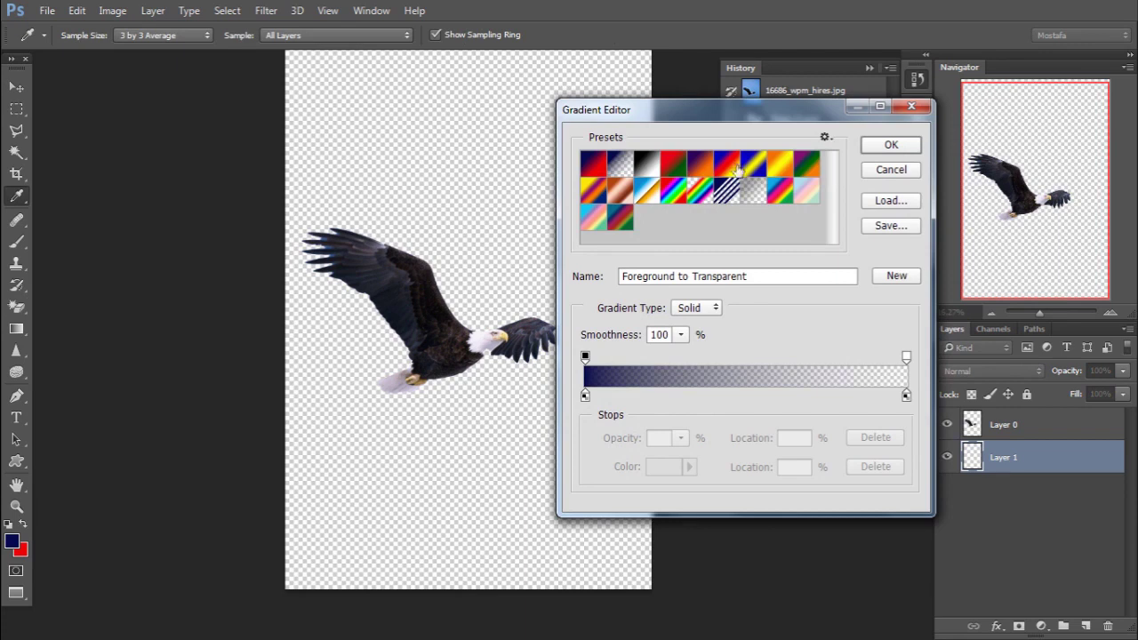
Start a gradient from the black-to-white preset and set its left stop to light blue
click(646, 164)
click(585, 394)
double_click(585, 395)
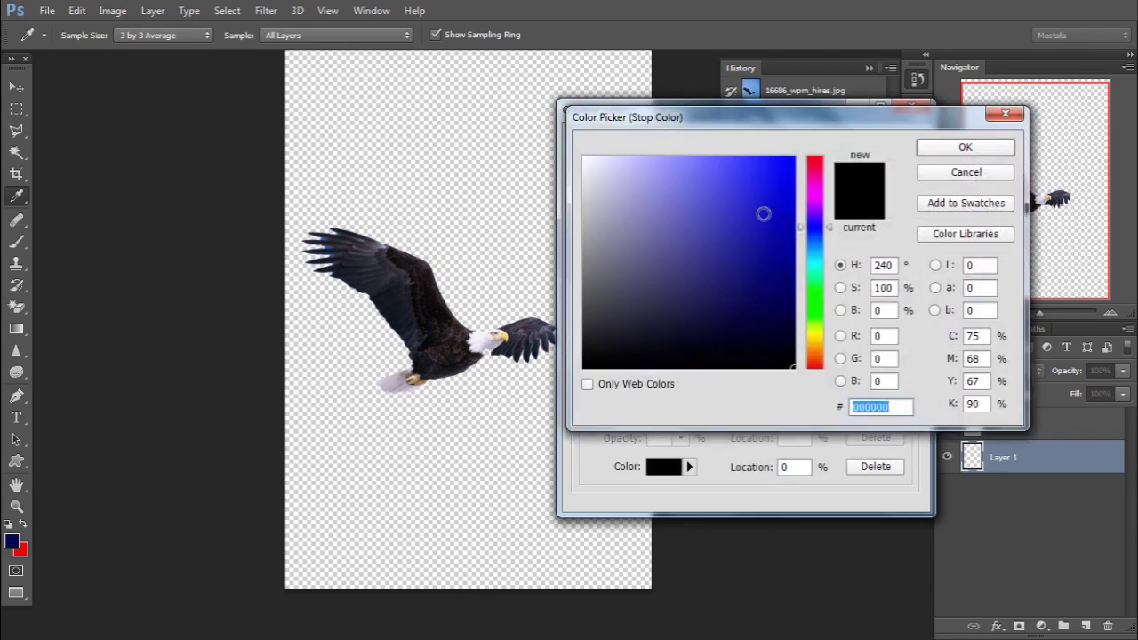
drag(763, 213, 724, 157)
click(964, 147)
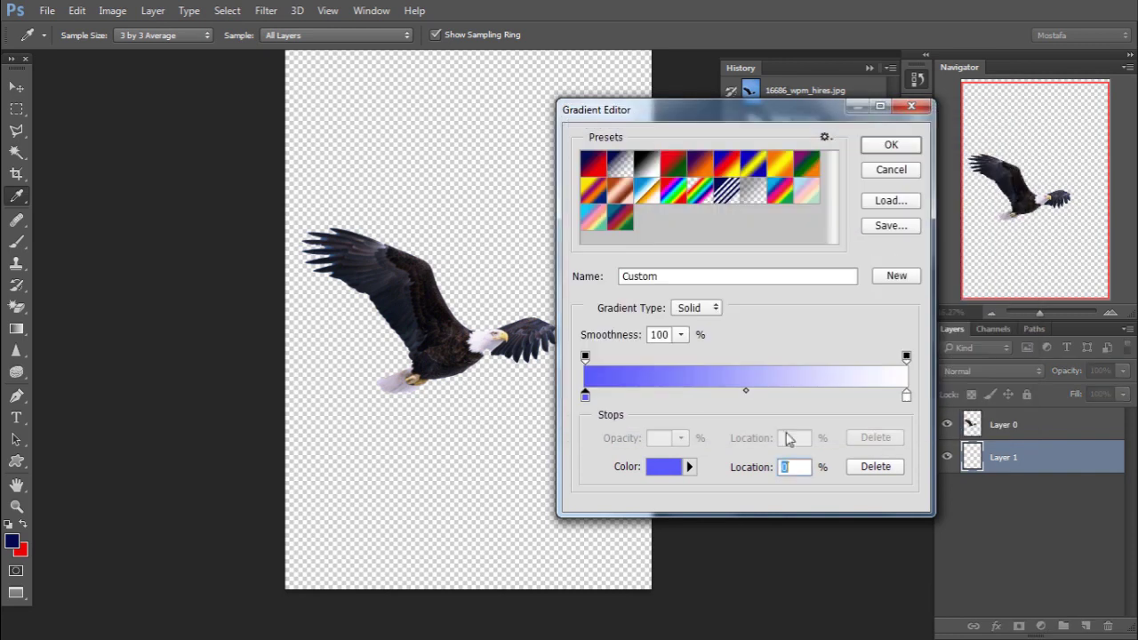
Set the right gradient stop to deep blue #1533a4 and accept the custom gradient
click(905, 395)
double_click(906, 395)
click(816, 236)
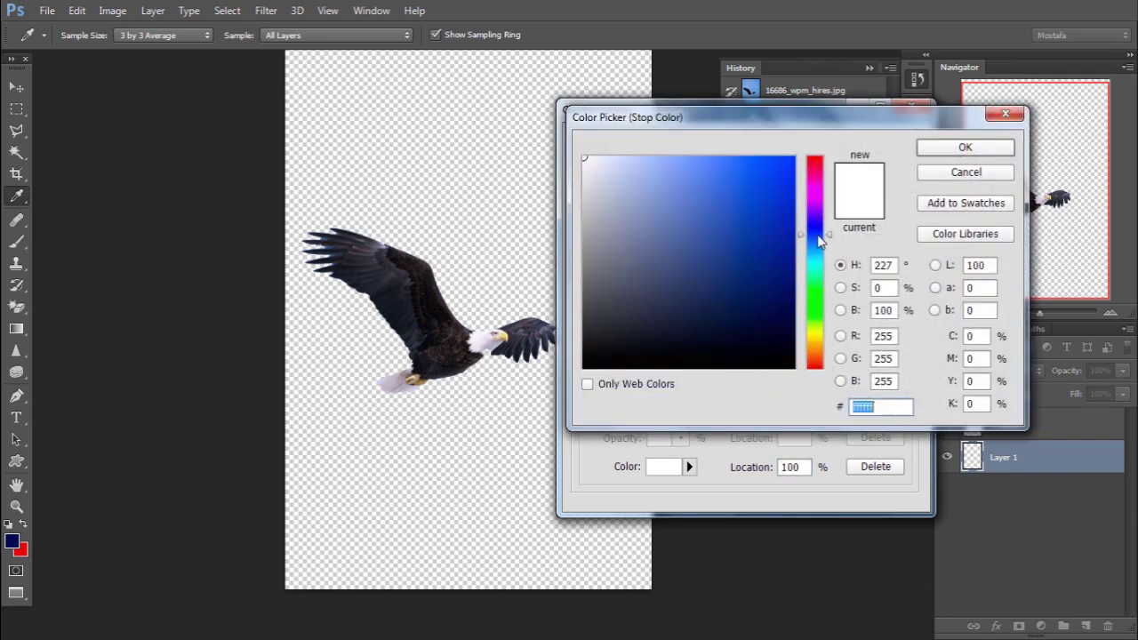
drag(708, 184, 686, 168)
drag(884, 115, 332, 151)
drag(258, 247, 268, 265)
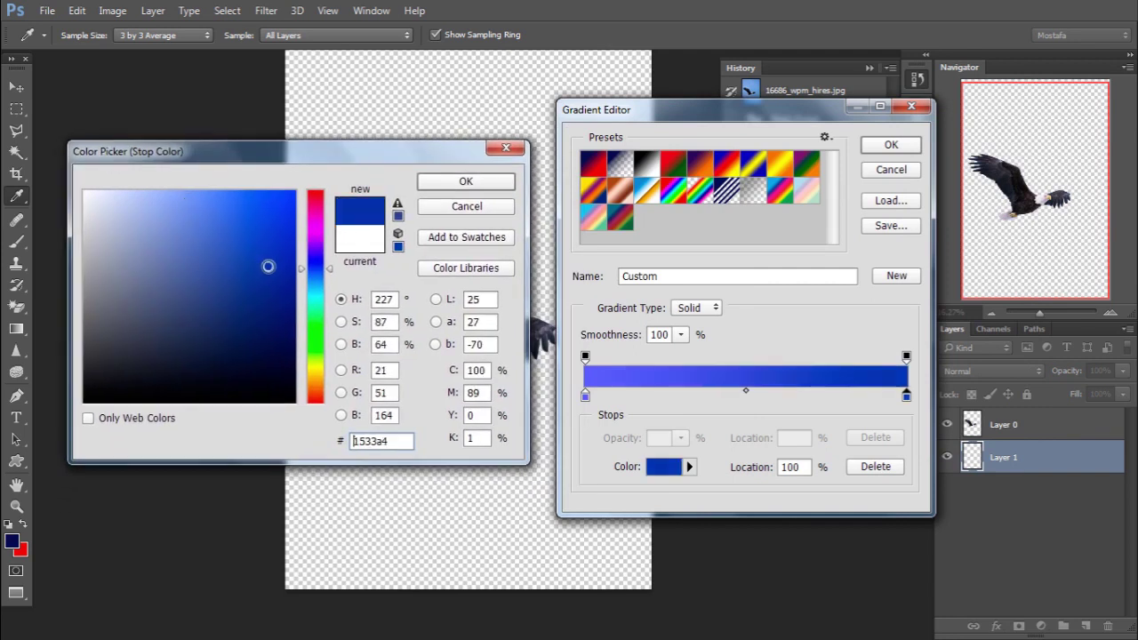
click(465, 180)
click(891, 144)
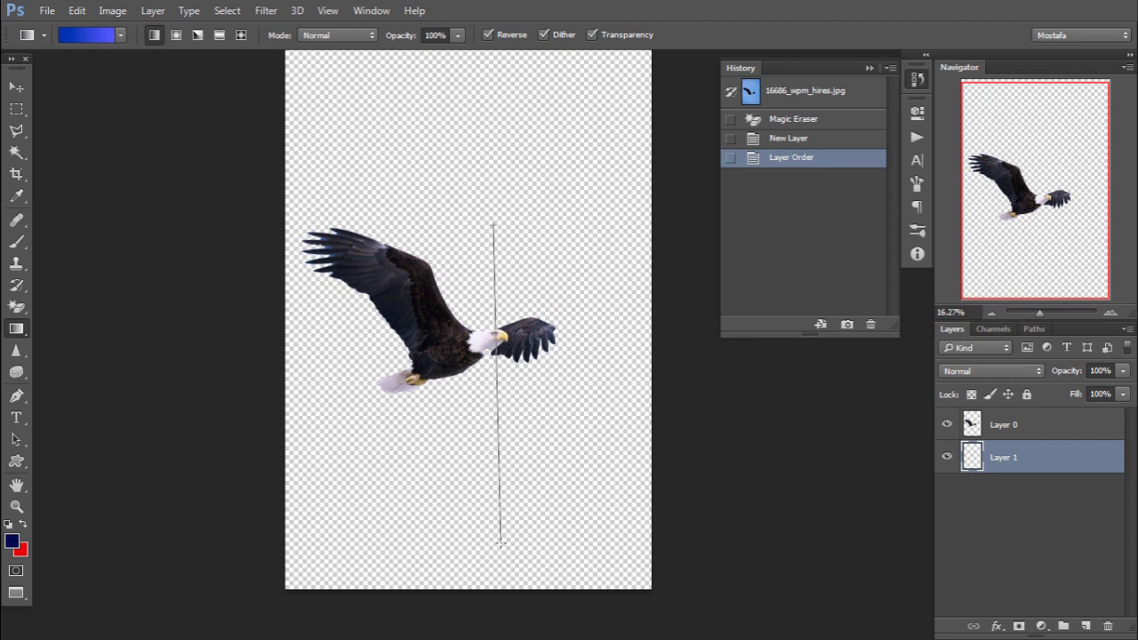
Draw a vertical blue gradient on Layer 1, redoing it twice until it looks right
drag(494, 327, 501, 562)
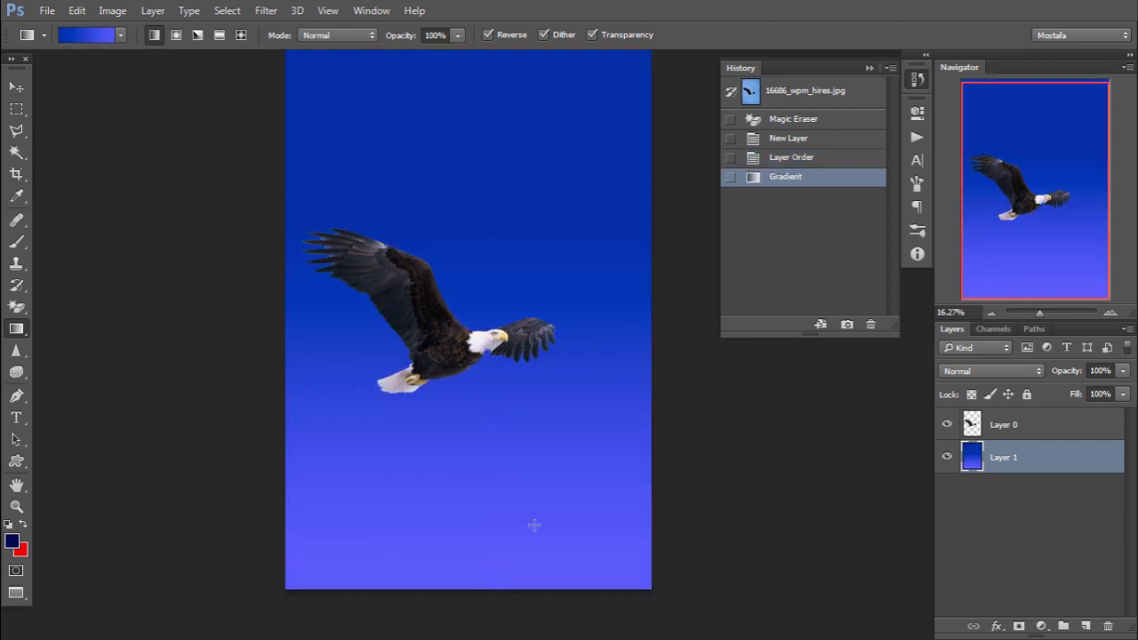
scroll(525, 516, down, 2)
scroll(520, 507, up, 1)
key(ctrl+z)
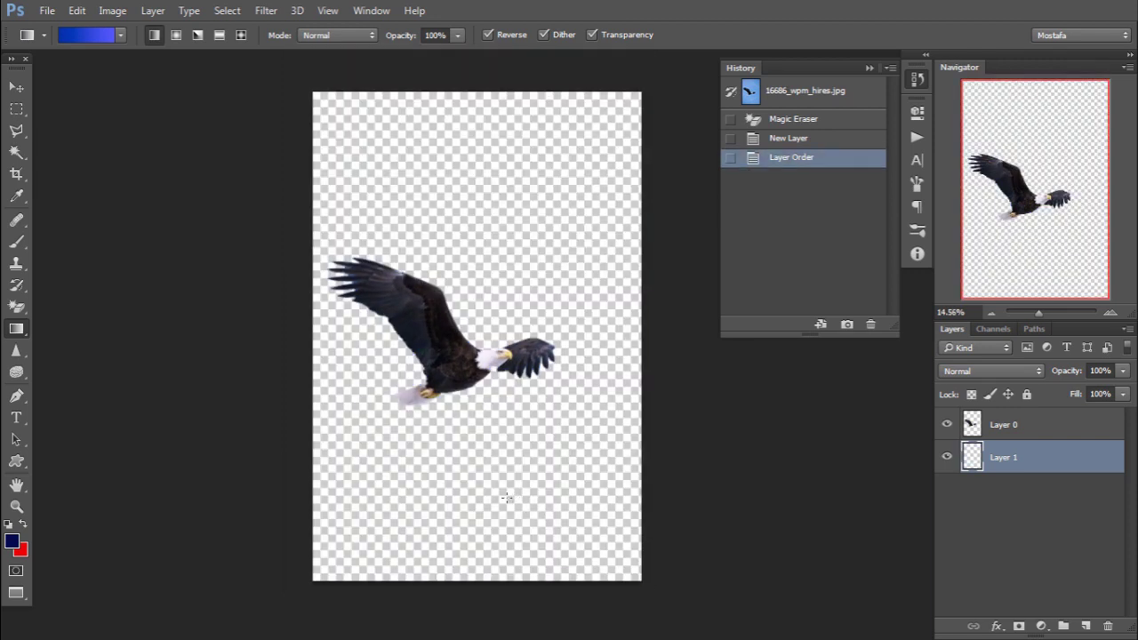
mouse_move(491, 317)
mouse_down()
mouse_move(515, 563)
mouse_move(540, 112)
mouse_move(540, 137)
mouse_up()
key(ctrl+z)
drag(494, 199, 502, 454)
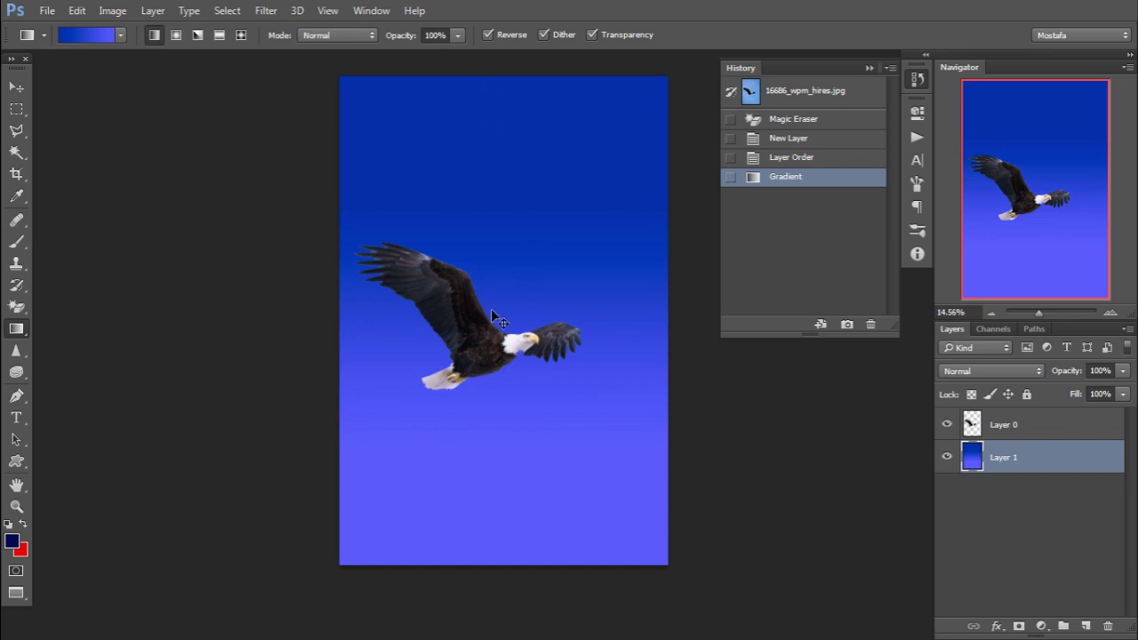
key(v)
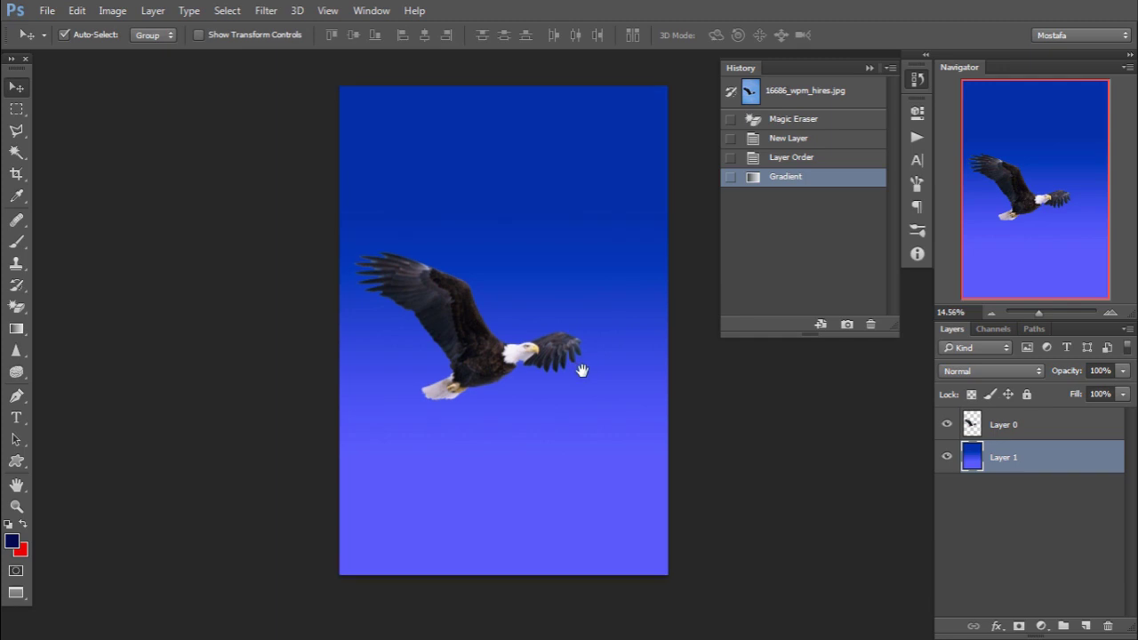
mouse_move(582, 373)
mouse_down()
mouse_move(554, 152)
mouse_move(473, 166)
mouse_up()
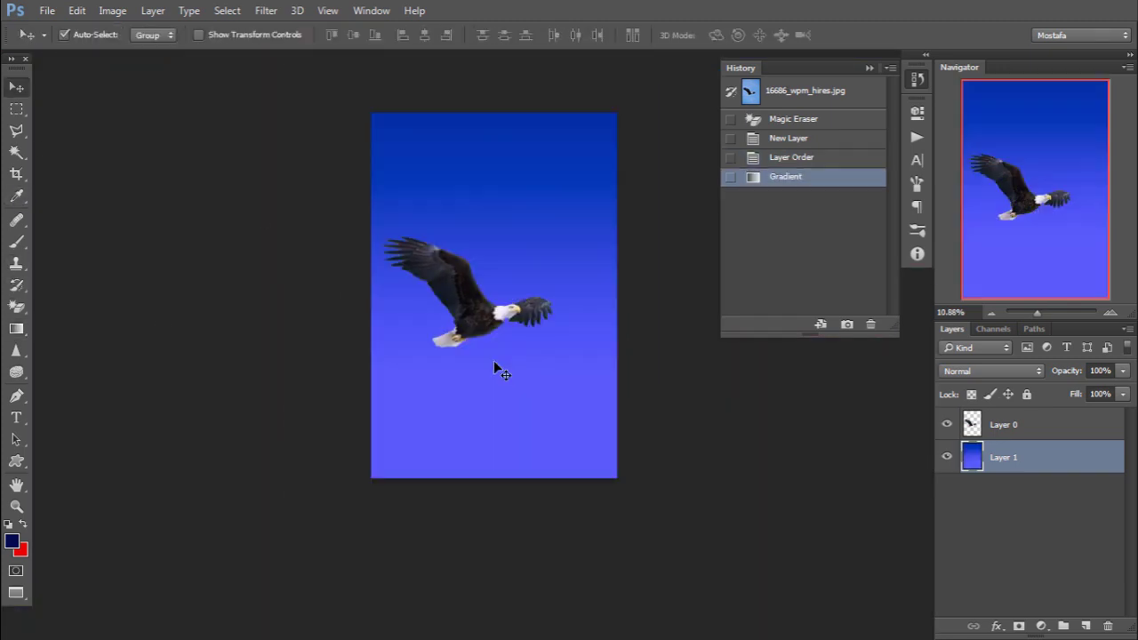
Select the Smudge tool with a 22 px brush and position the view on the wing
click(946, 457)
drag(16, 351, 76, 352)
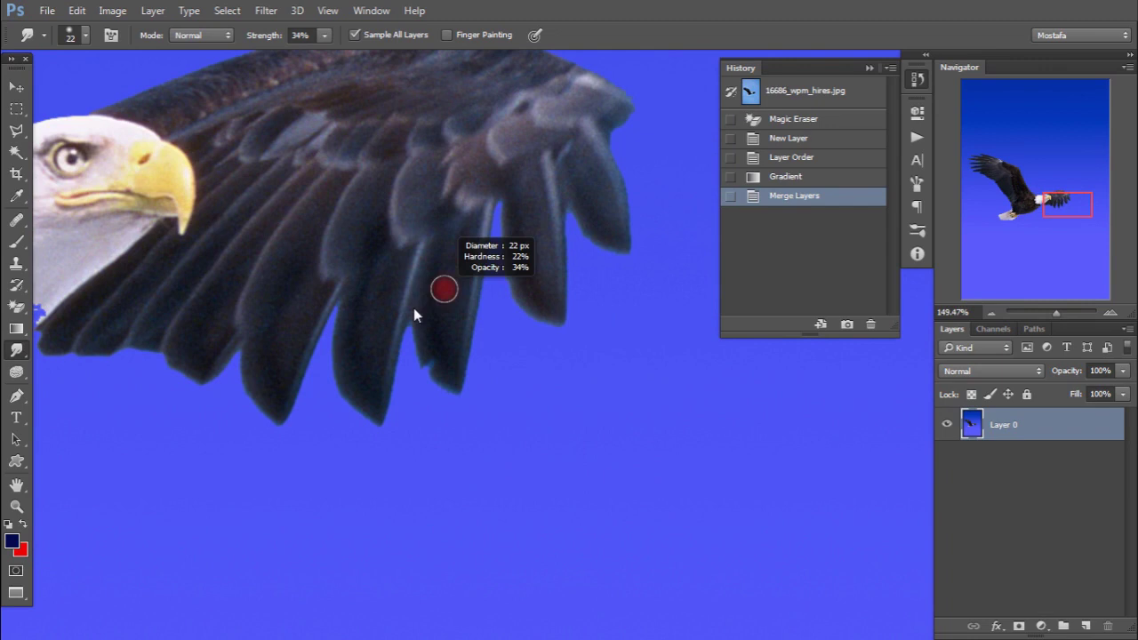
right_click(420, 283)
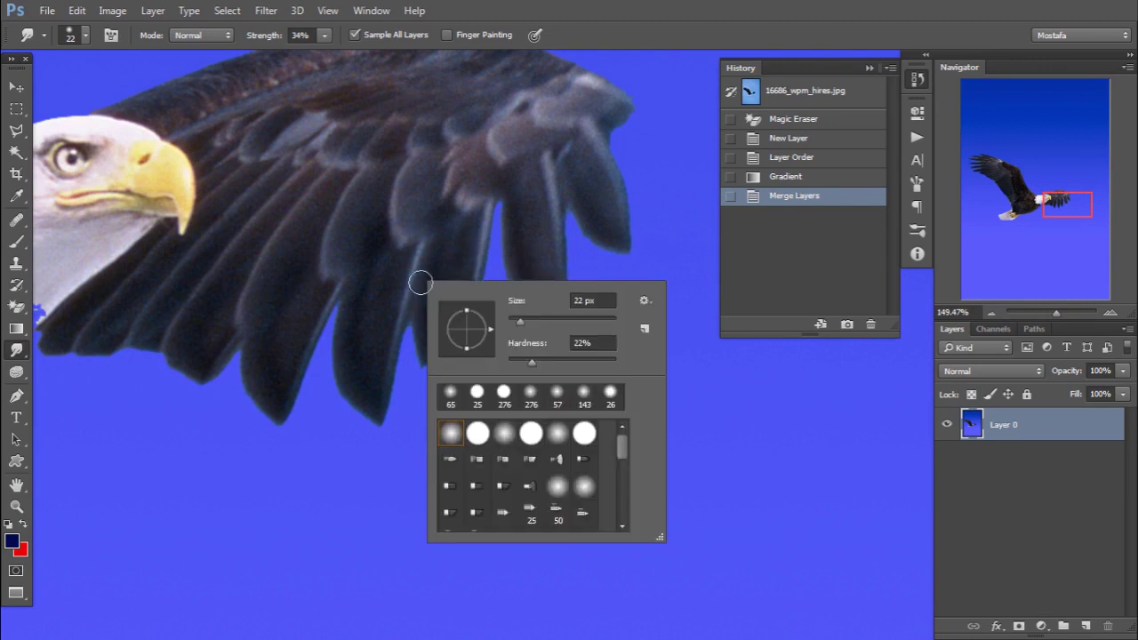
click(652, 13)
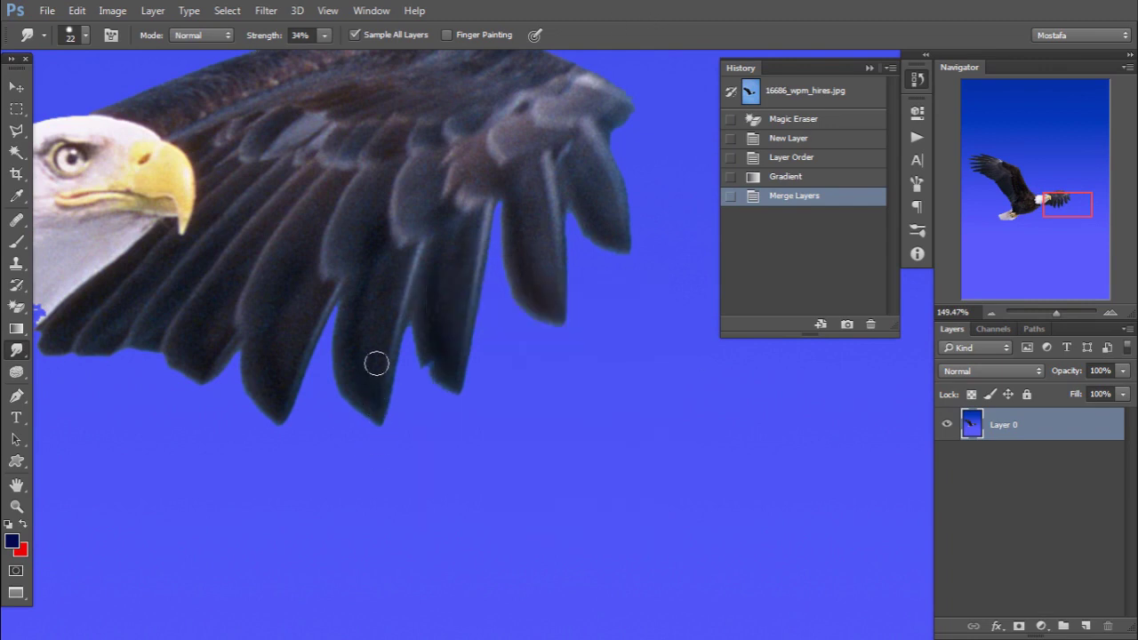
mouse_move(376, 371)
mouse_down()
mouse_move(429, 341)
mouse_move(436, 411)
mouse_up()
Smear the right-hand feather tips down into the blue sky at 34% strength
drag(415, 370, 452, 442)
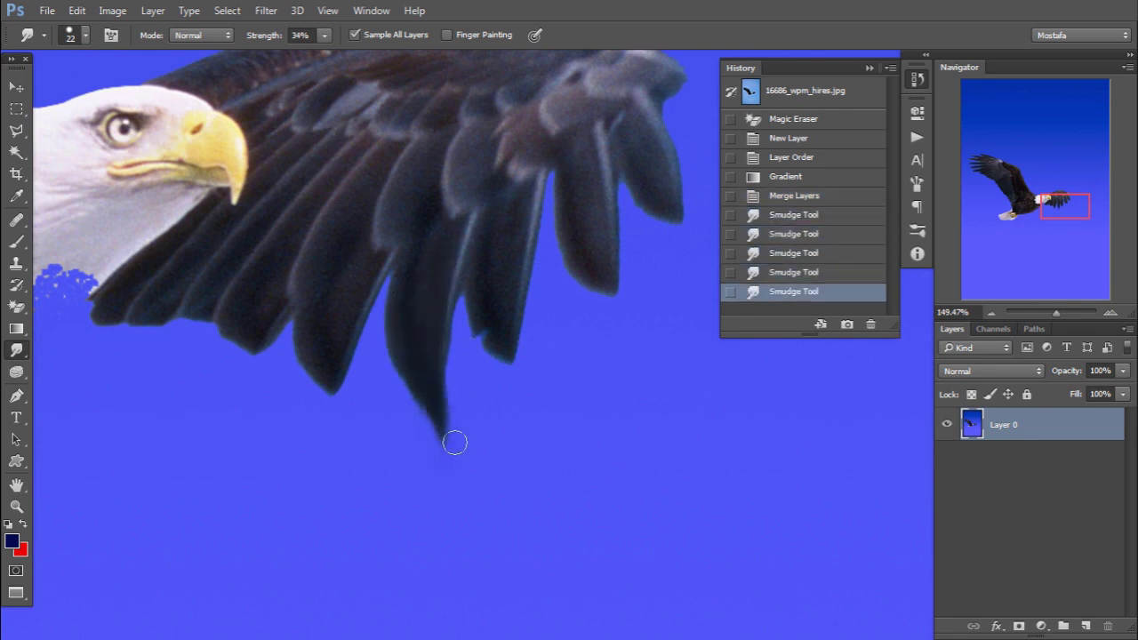
drag(485, 300, 512, 384)
drag(487, 331, 512, 395)
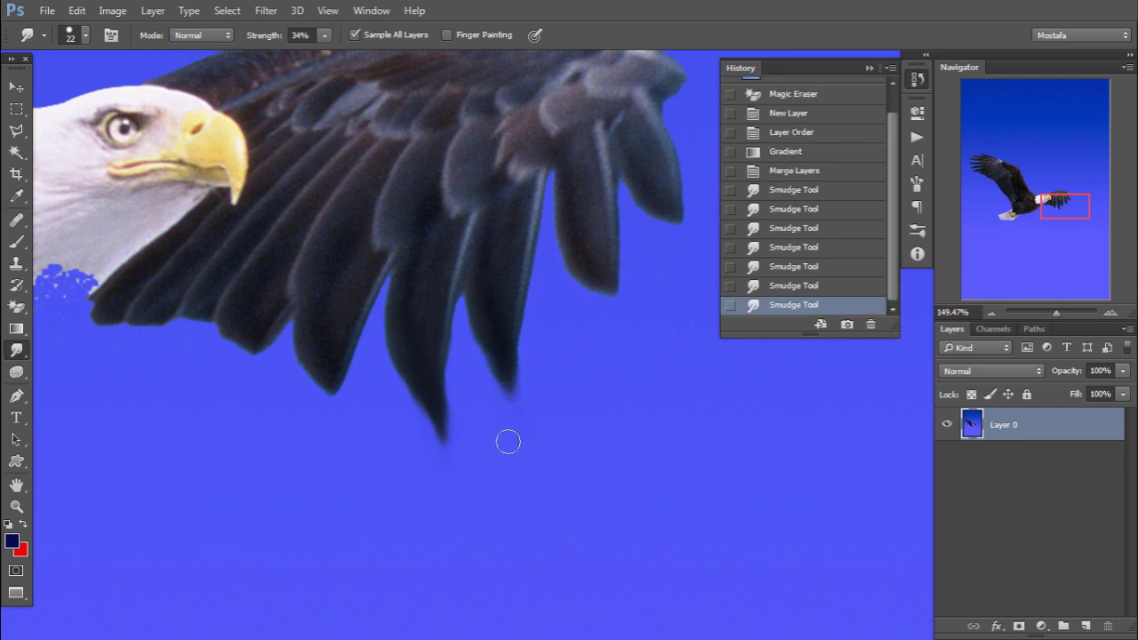
drag(518, 355, 518, 398)
drag(590, 282, 612, 307)
drag(577, 254, 619, 393)
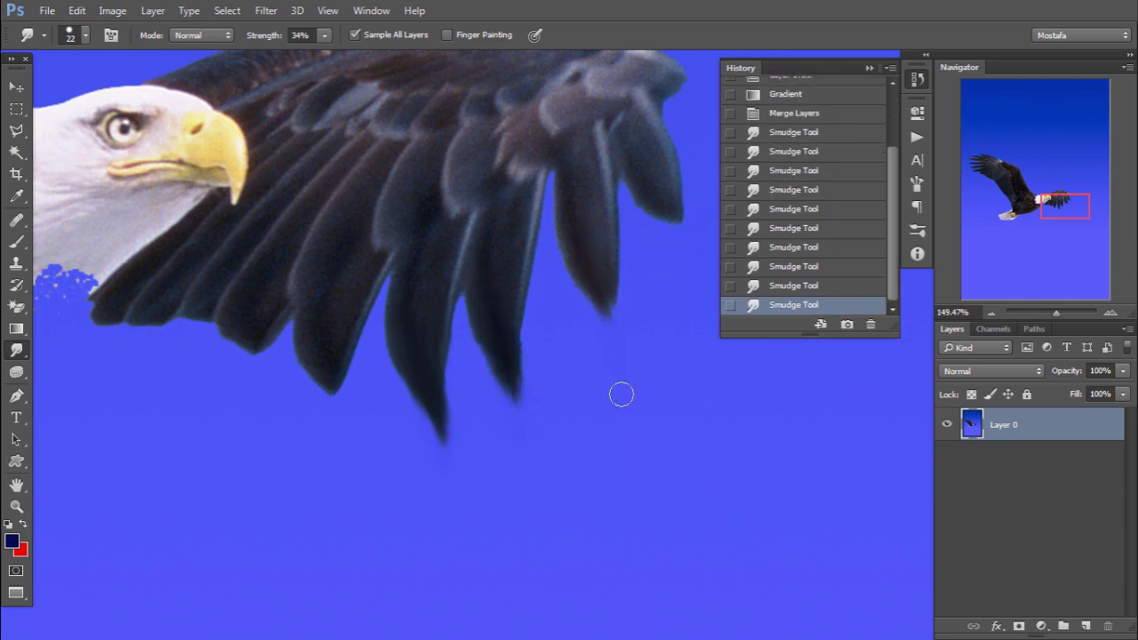
drag(610, 265, 610, 333)
drag(593, 242, 613, 338)
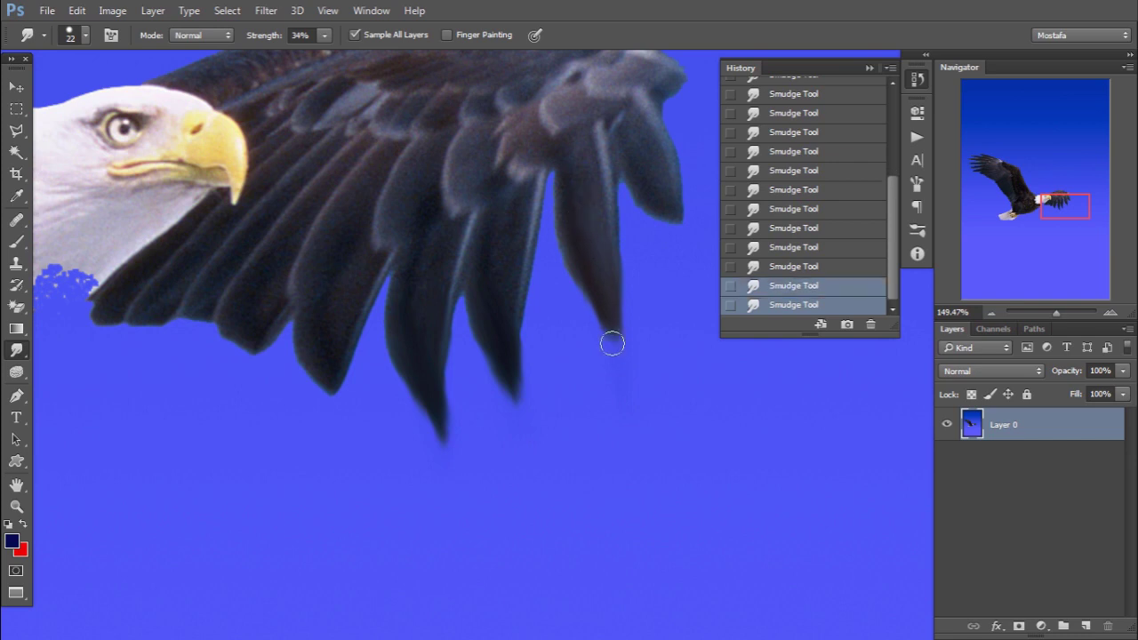
Stretch the left-hand feather tips into long faint trails down into the sky
drag(312, 356, 330, 408)
mouse_move(328, 330)
mouse_down()
mouse_move(317, 474)
mouse_move(320, 459)
mouse_up()
mouse_move(322, 317)
mouse_down()
mouse_move(332, 482)
mouse_move(424, 459)
mouse_up()
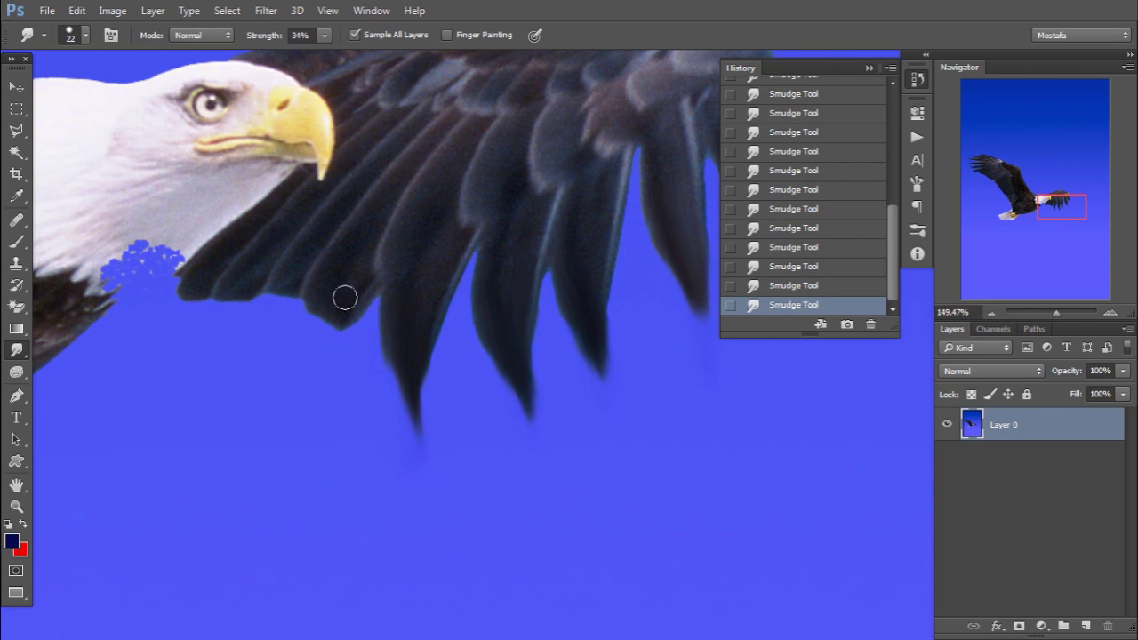
drag(343, 297, 343, 376)
drag(342, 320, 325, 402)
drag(320, 287, 299, 457)
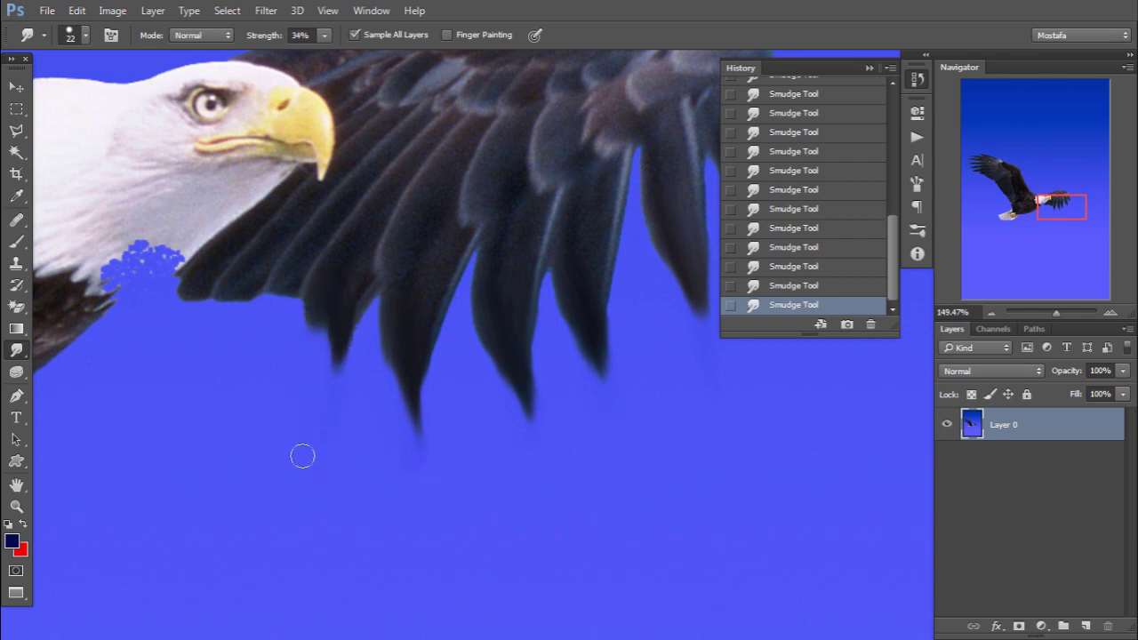
drag(338, 255, 314, 453)
drag(342, 300, 311, 450)
drag(311, 287, 304, 455)
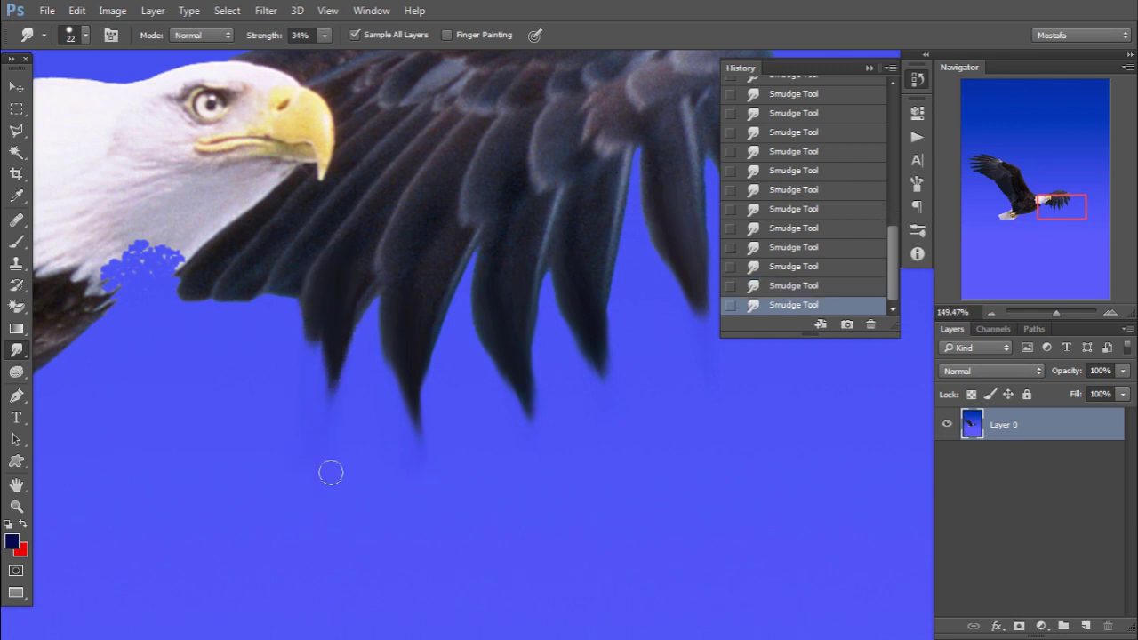
drag(318, 320, 330, 427)
Raise smudge strength to 85% and smudge a feather tip into a dark point
click(299, 35)
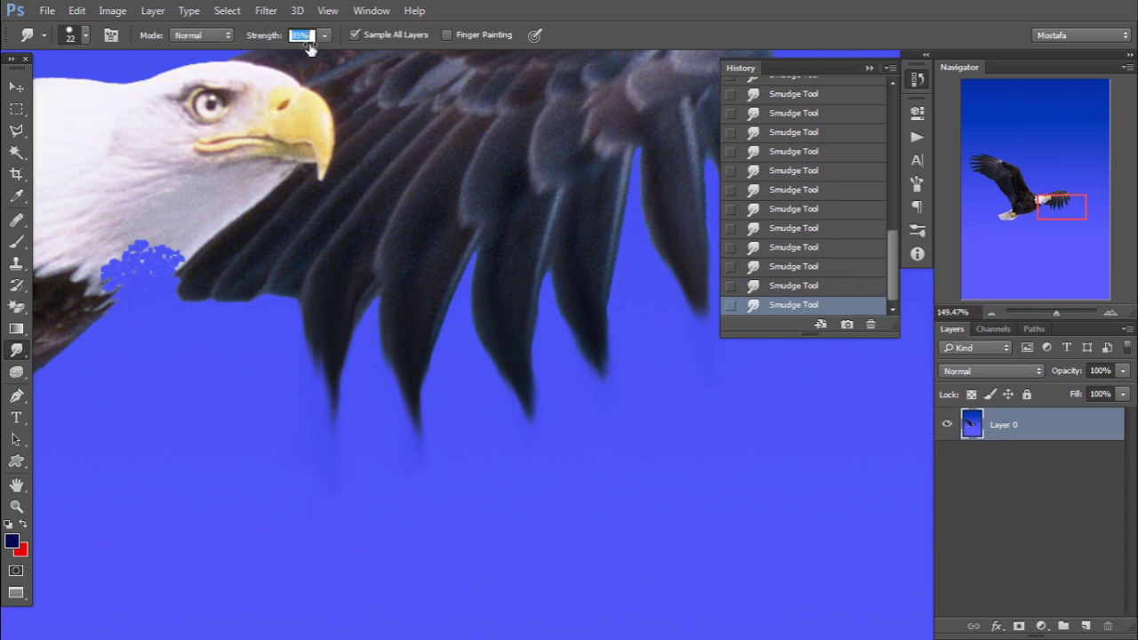
text(85)
key(Return)
drag(316, 325, 331, 480)
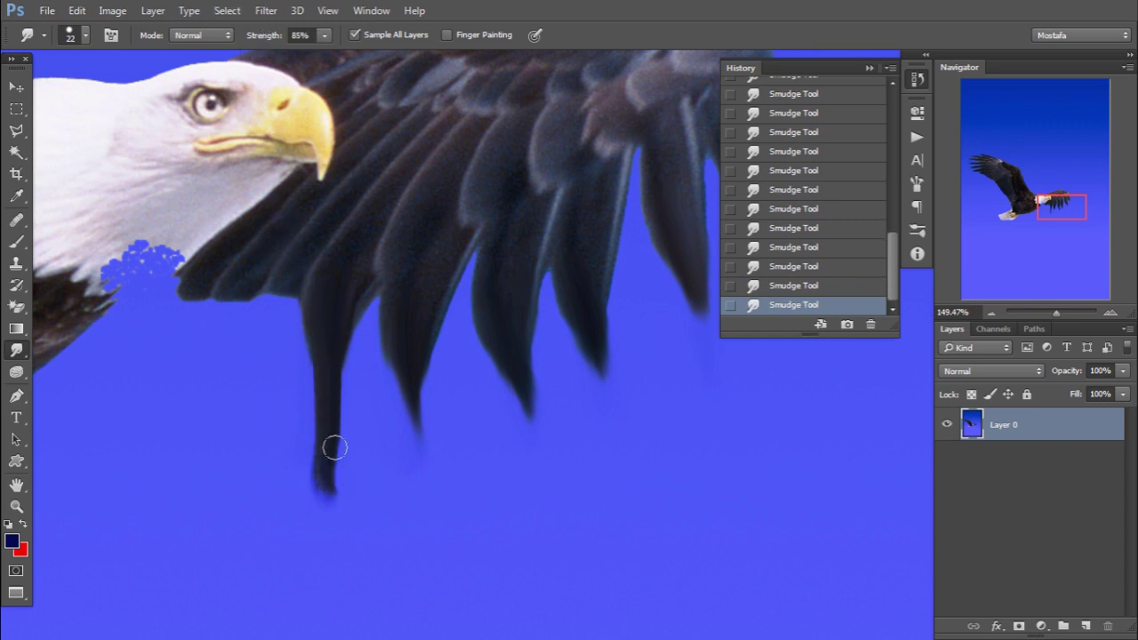
key(ctrl+z)
drag(316, 349, 342, 458)
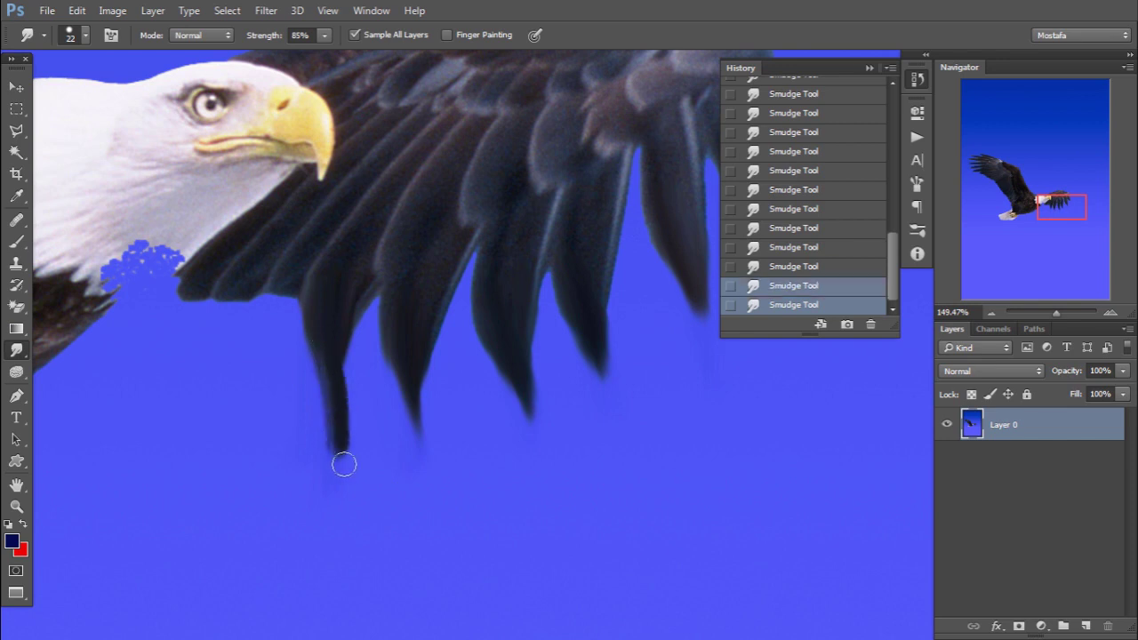
Lower smudge strength to 52% and pull soft streaks down from the feathers
click(264, 36)
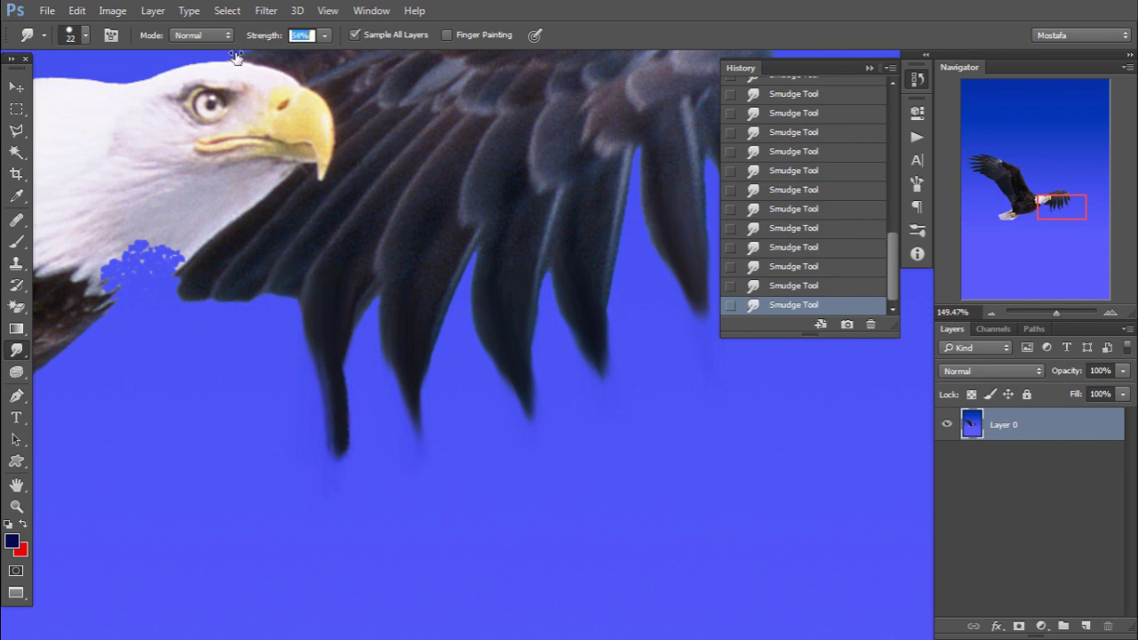
text(52)
drag(275, 259, 270, 338)
drag(275, 261, 258, 444)
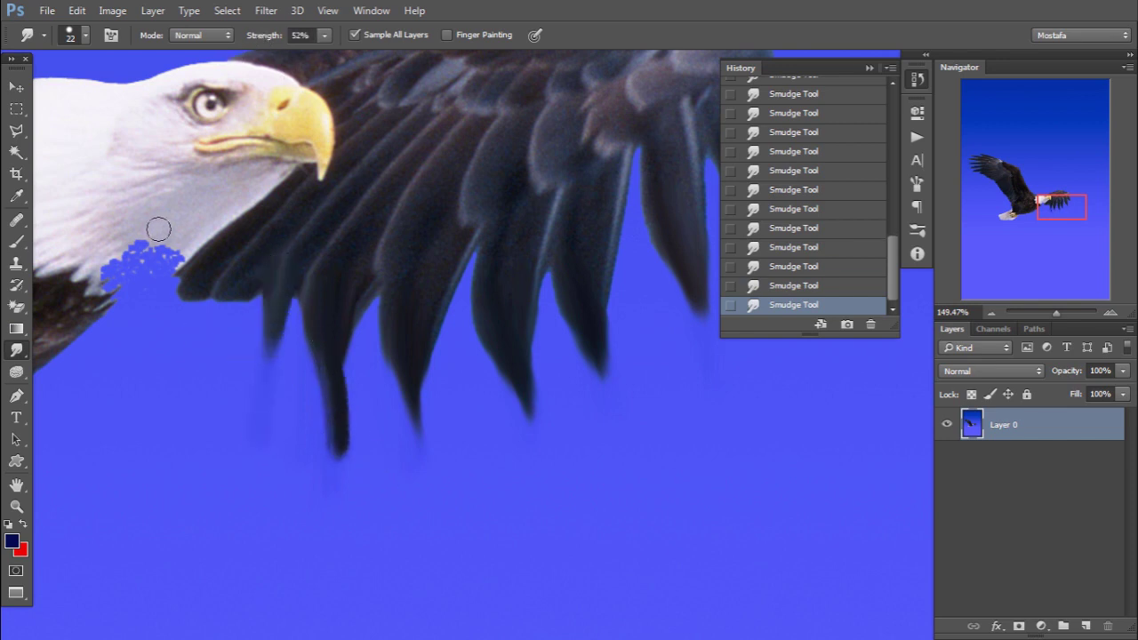
Undo the neck blotch and smooth the neck edge beneath the white head
key(ctrl+z)
mouse_move(173, 258)
mouse_down()
mouse_move(107, 284)
mouse_move(187, 256)
mouse_move(472, 302)
mouse_up()
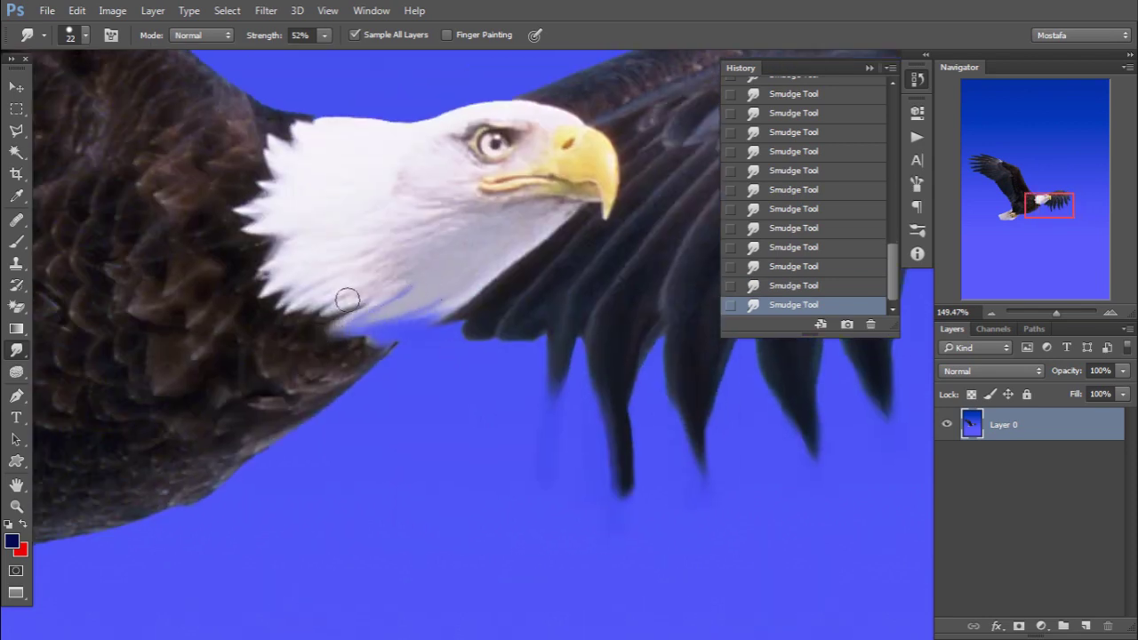
drag(346, 301, 409, 333)
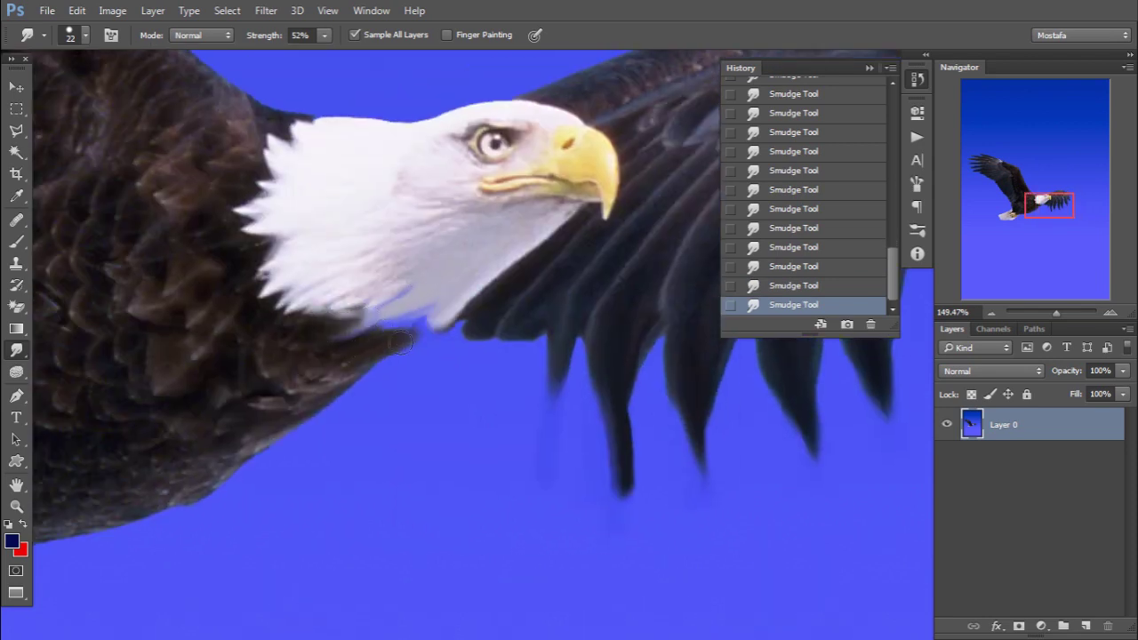
drag(368, 299, 435, 324)
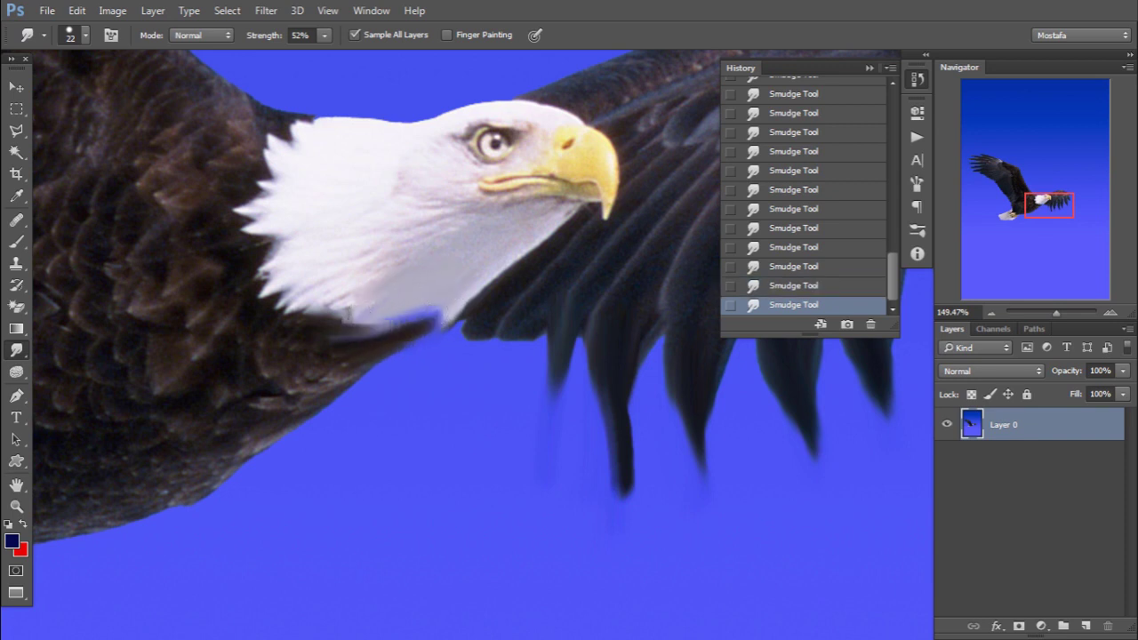
mouse_move(360, 342)
mouse_down()
mouse_move(396, 329)
mouse_move(382, 336)
mouse_up()
mouse_move(435, 302)
mouse_down()
mouse_move(413, 331)
mouse_move(333, 348)
mouse_up()
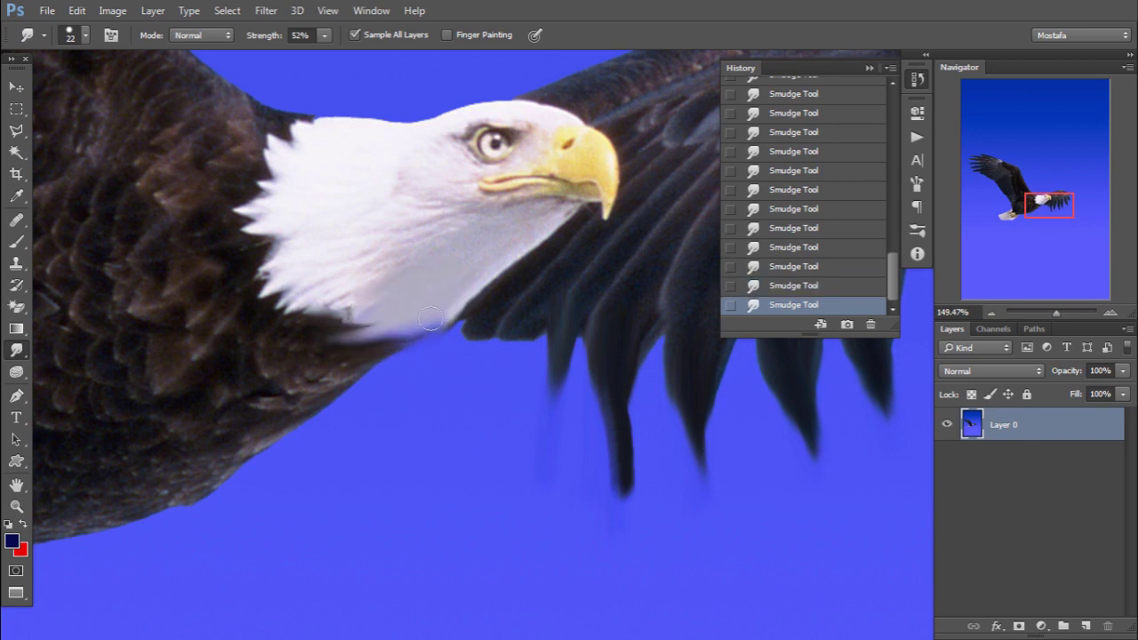
Zoom and pan around the eagle to inspect its head, wing and shoulder
scroll(477, 353, down, 5)
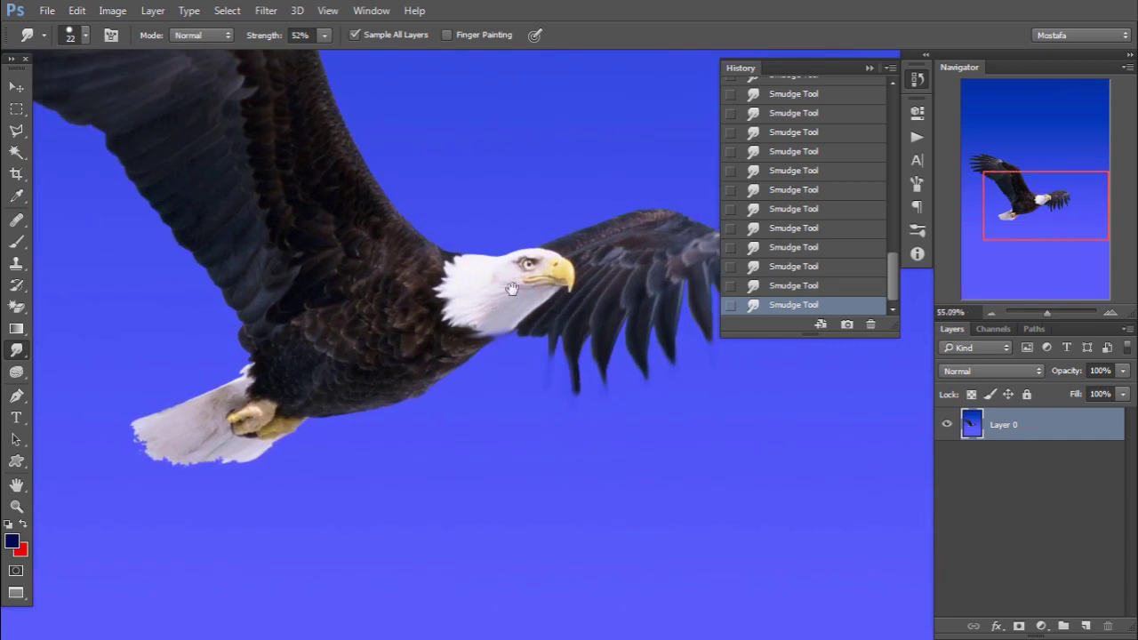
scroll(630, 240, up, 2)
scroll(630, 240, up, 3)
mouse_move(548, 291)
mouse_down()
mouse_move(615, 326)
mouse_move(436, 308)
mouse_up()
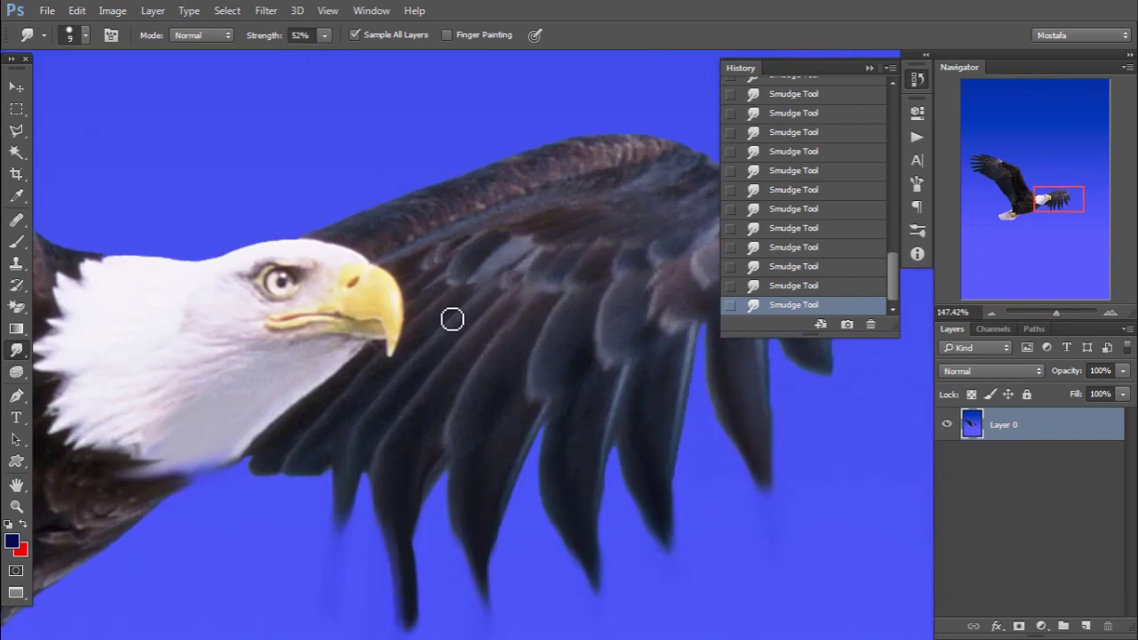
mouse_move(533, 237)
mouse_down()
mouse_move(688, 279)
mouse_move(607, 329)
mouse_up()
click(649, 310)
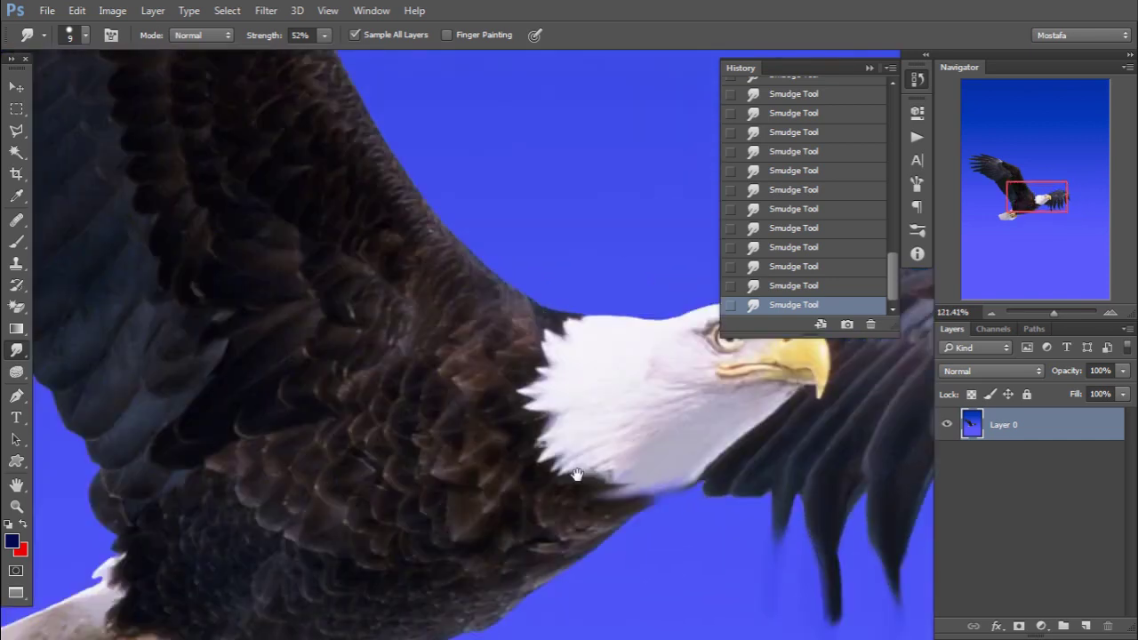
click(511, 342)
mouse_move(459, 322)
mouse_down()
mouse_move(515, 332)
mouse_move(414, 368)
mouse_up()
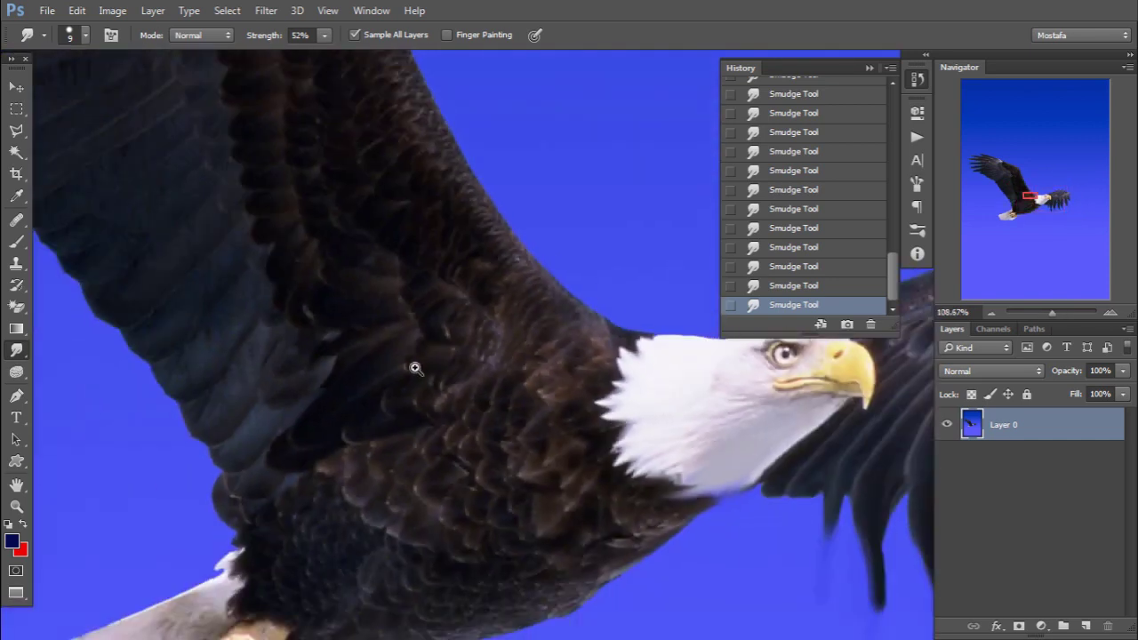
scroll(587, 334, down, 3)
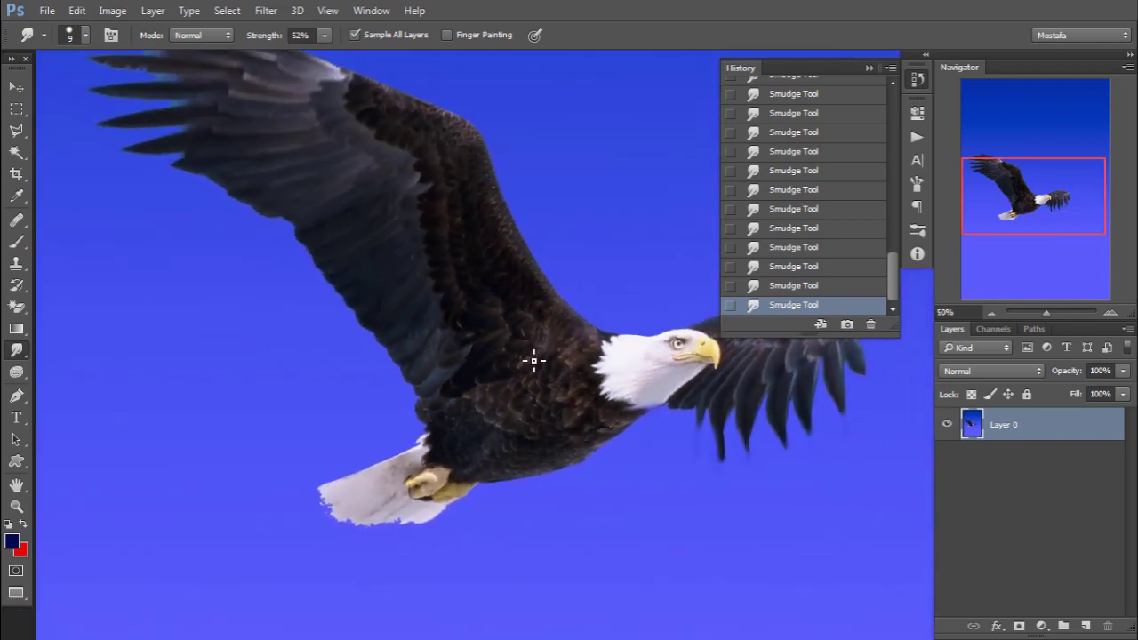
key(v)
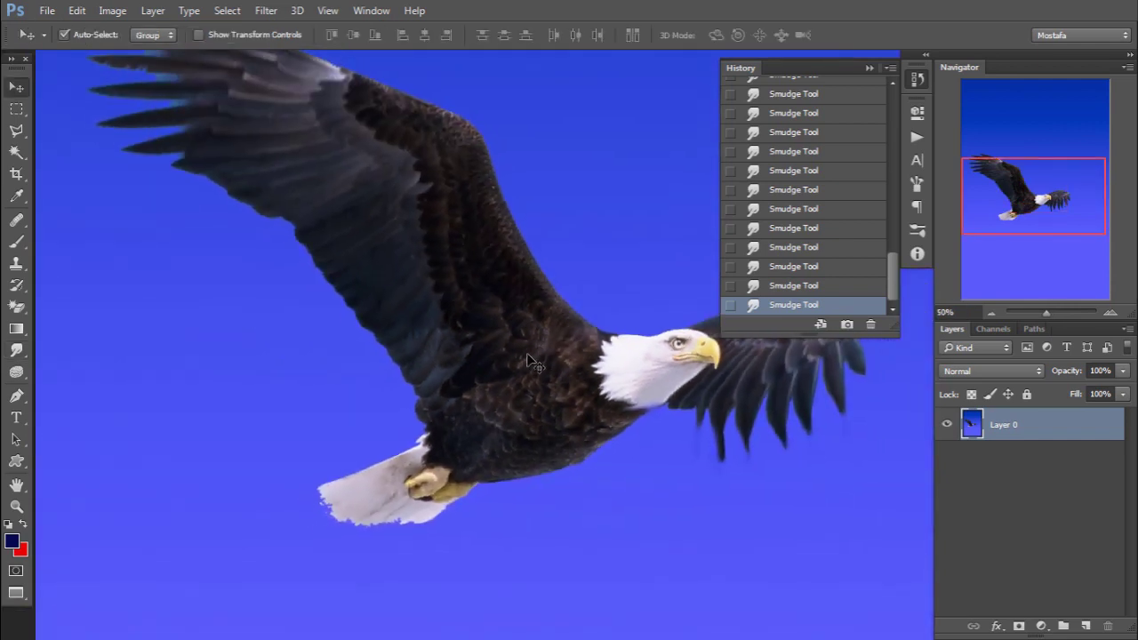
drag(344, 203, 311, 272)
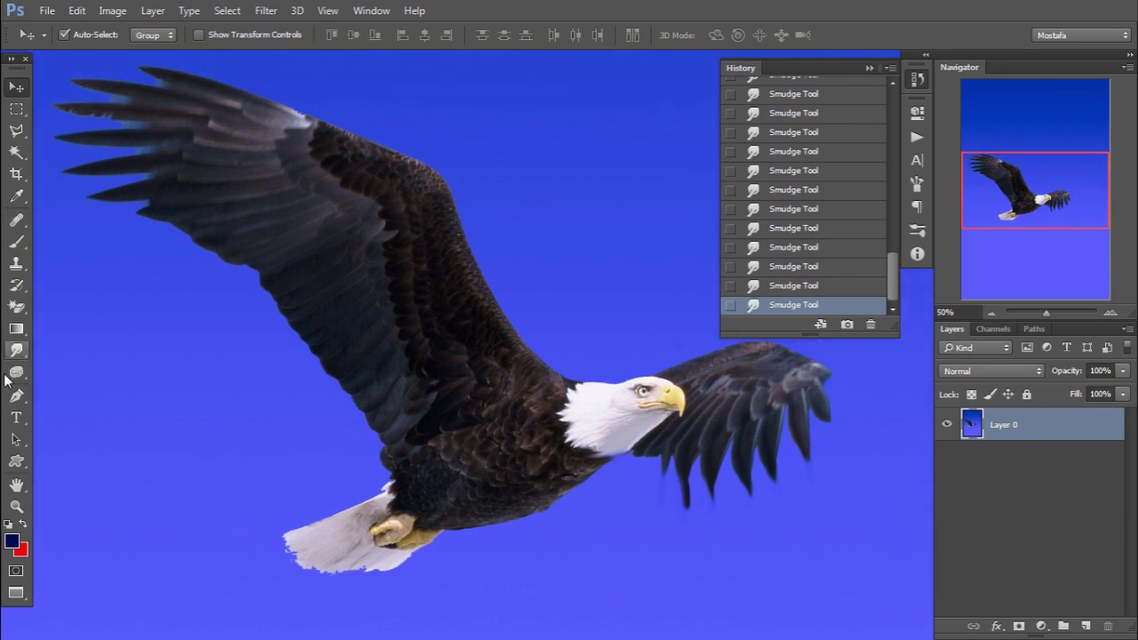
With a resized Smudge brush, blend the feathers where the white head meets the body
click(16, 351)
alt+right_click(690, 419)
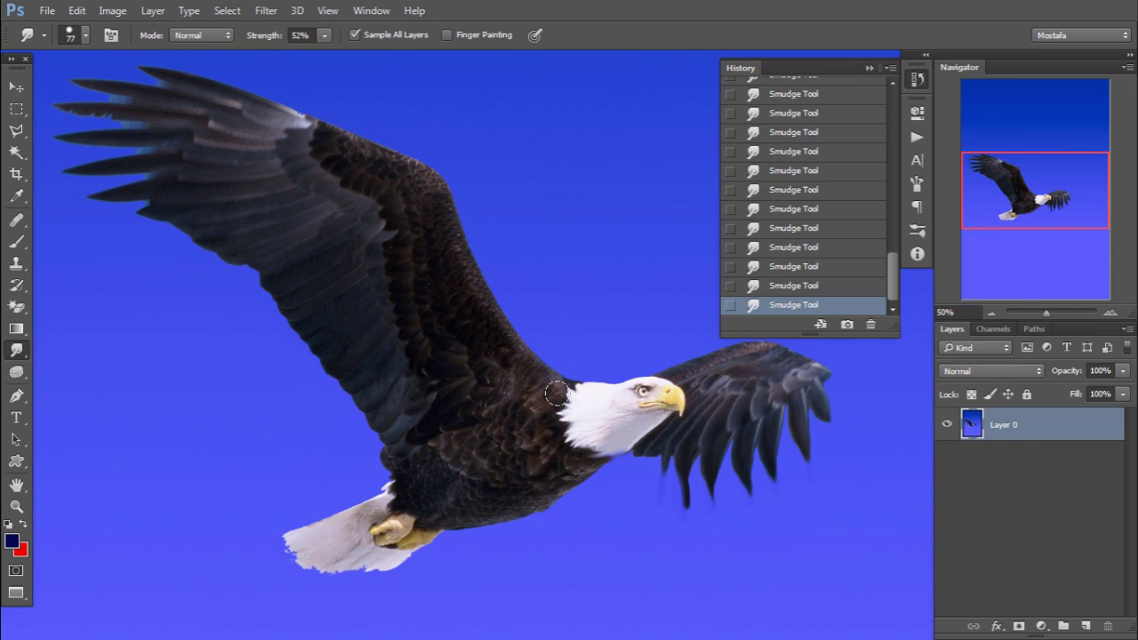
scroll(557, 394, up, 4)
alt+right_click(589, 391)
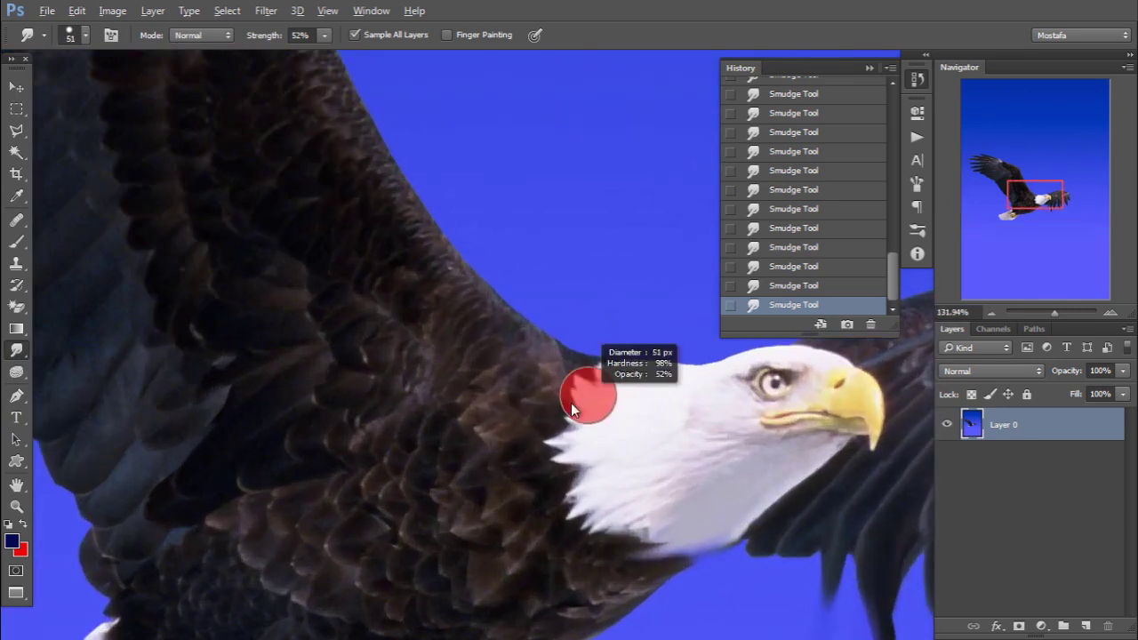
drag(495, 391, 462, 311)
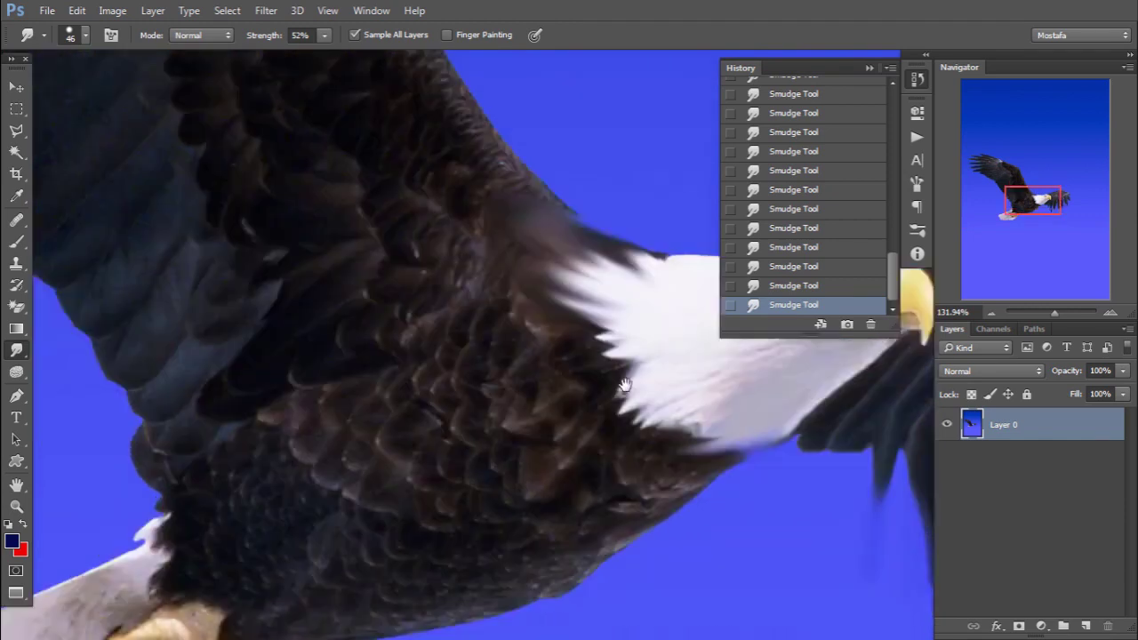
drag(578, 444, 629, 331)
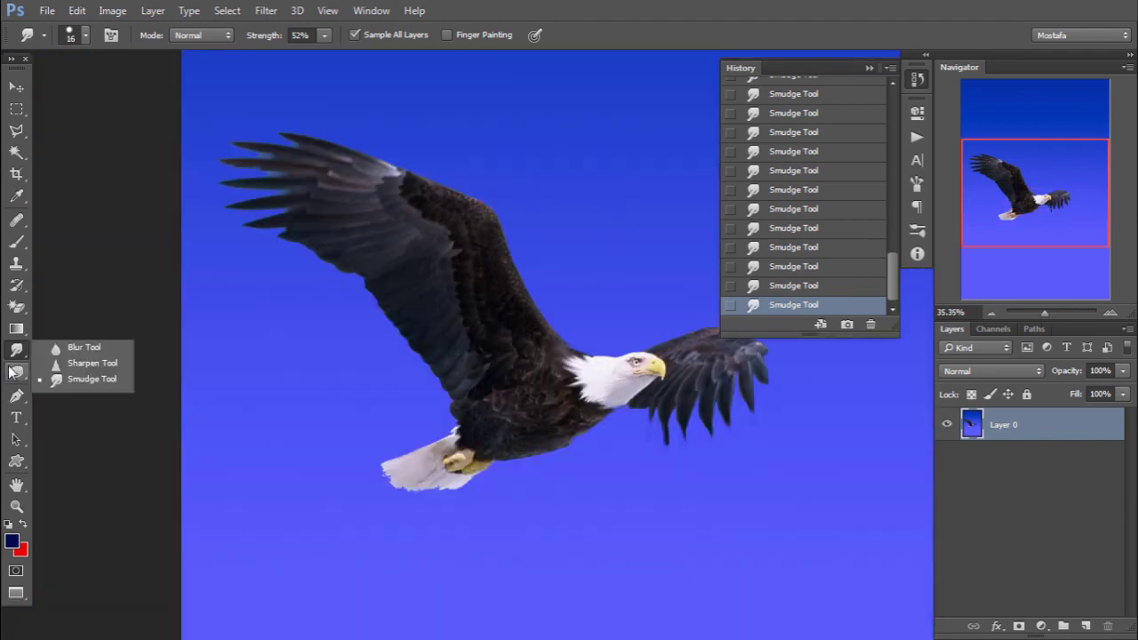
click(16, 372)
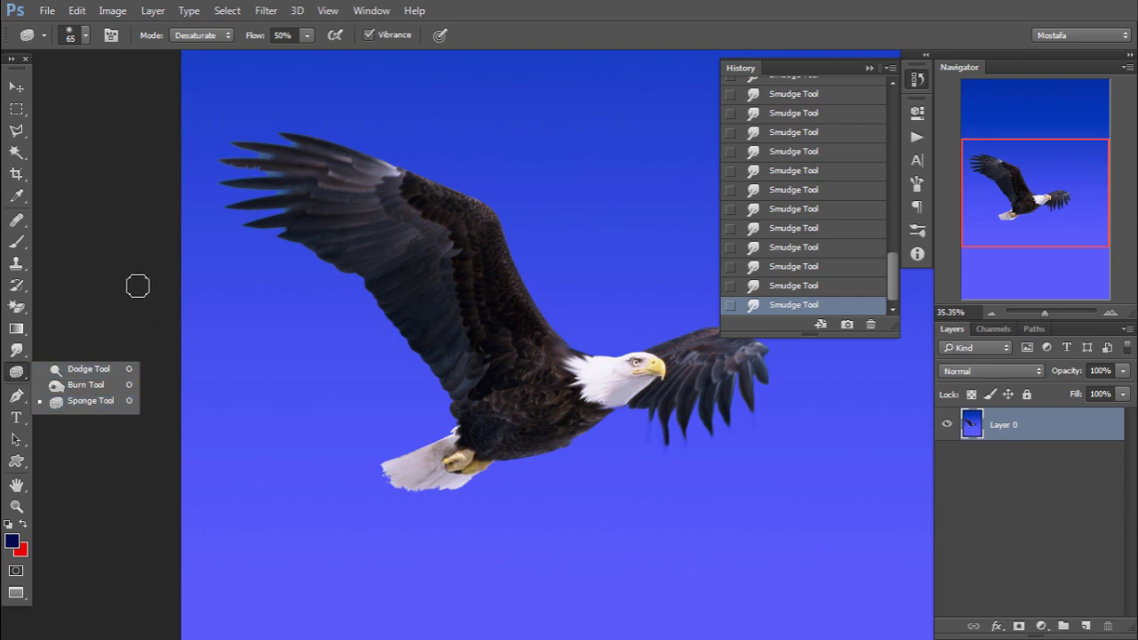
key(v)
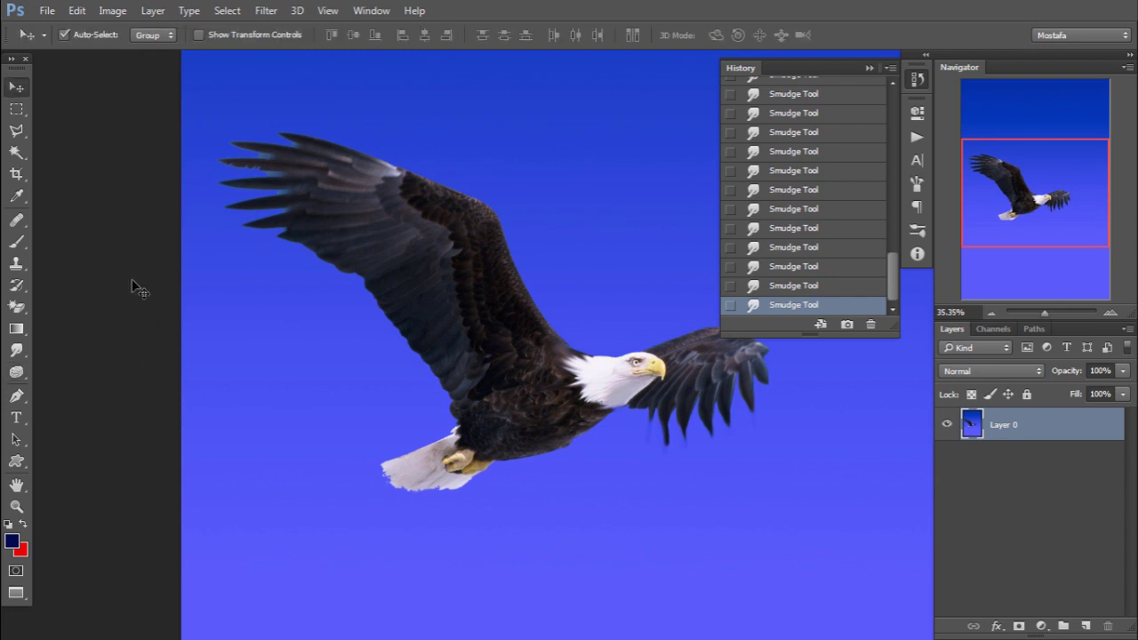